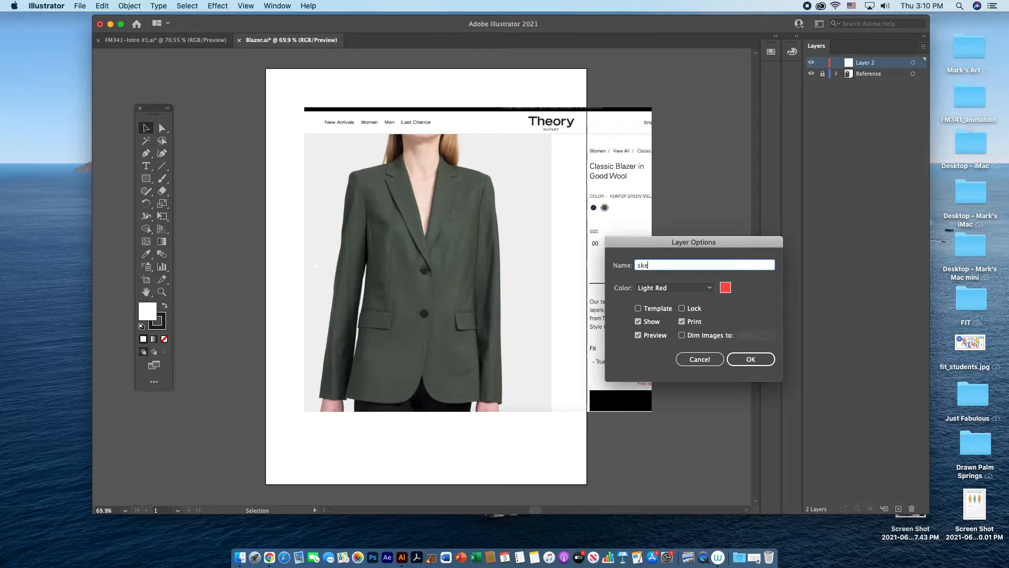
Step: Name the new drawing layer sketch
type("h")
key("Return")
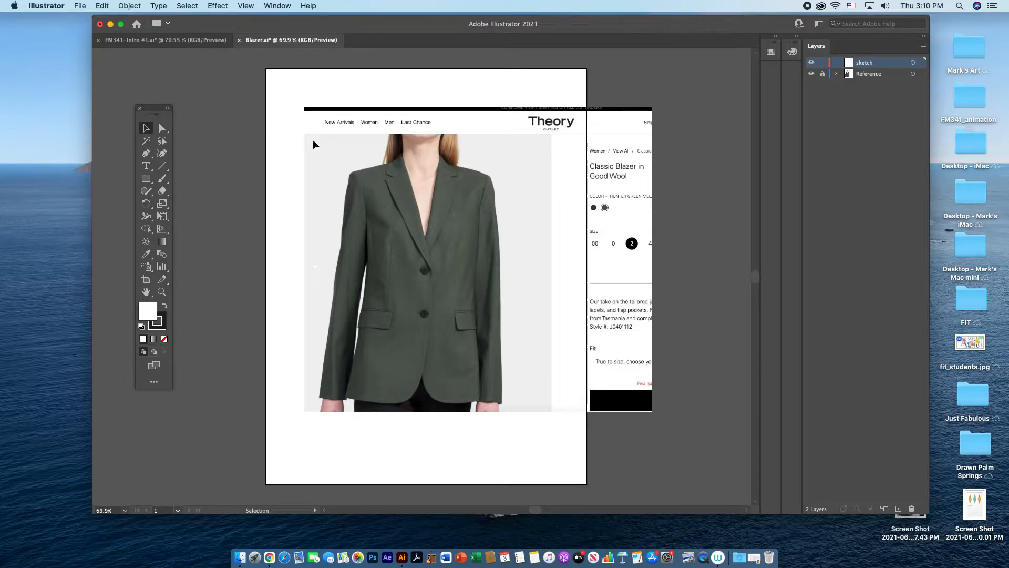
Step: Trace the jacket's left-hand front body panel with the Pen tool as a closed shape, following shoulder, armhole, side, curved hem and front edge
left_click(146, 153)
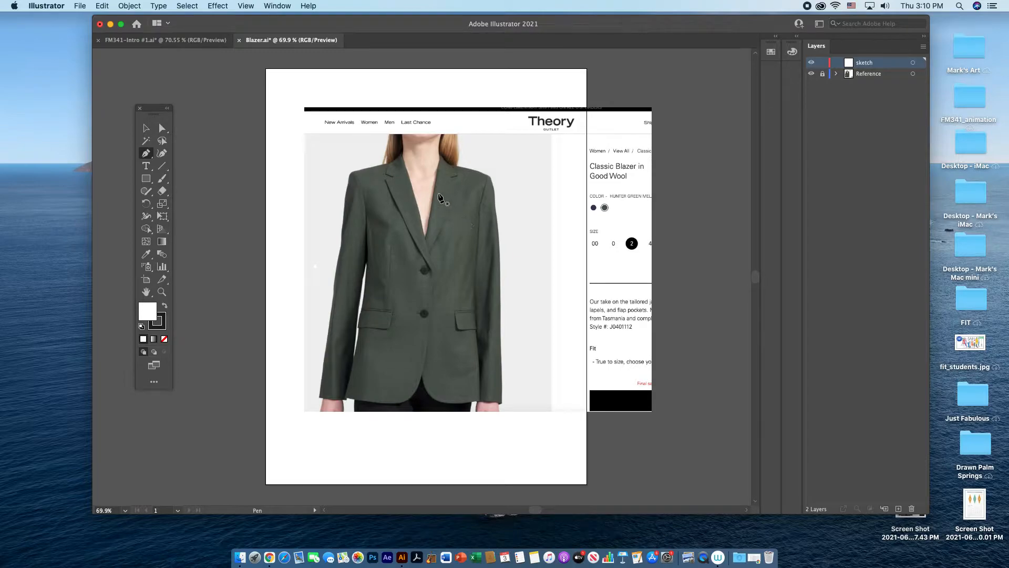
left_click(401, 160)
left_click(352, 171)
left_click_drag(368, 257, 363, 312)
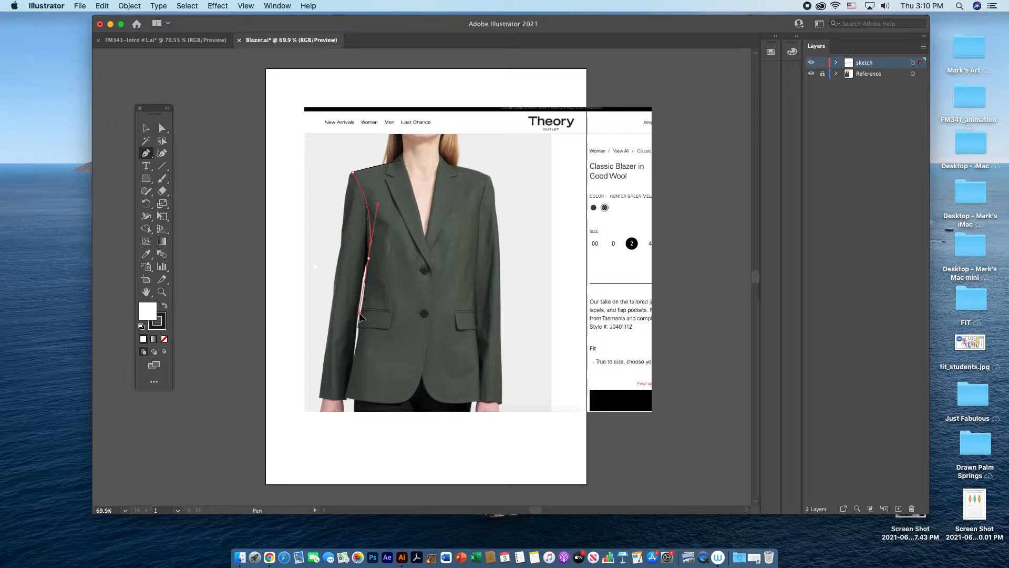
left_click(368, 258)
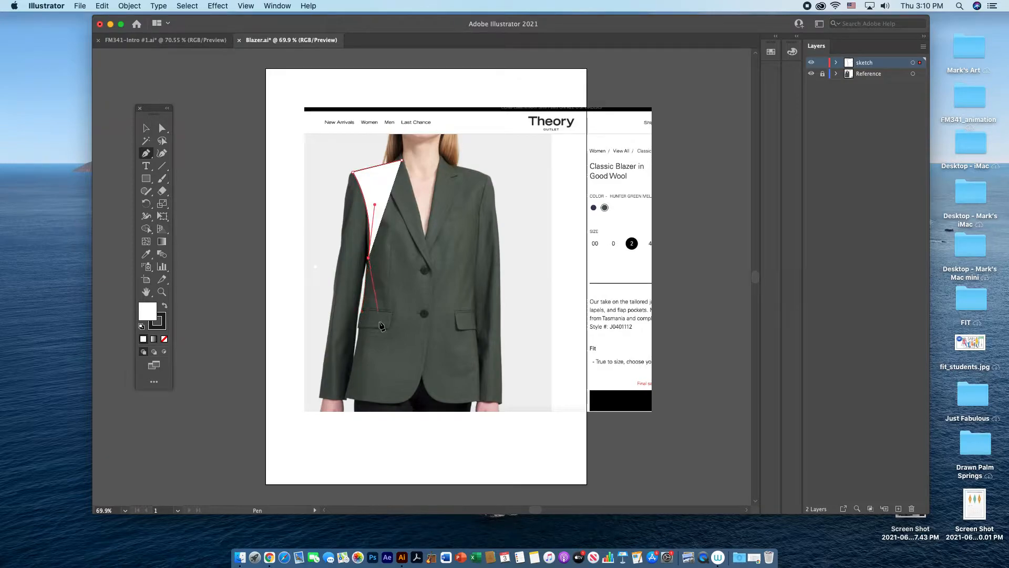
left_click(352, 396)
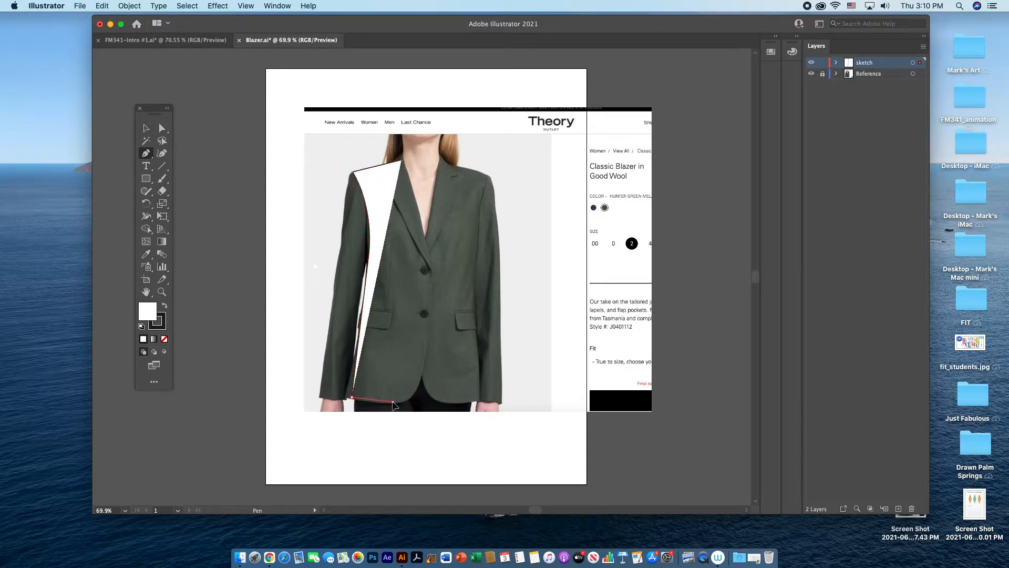
left_click(393, 401)
left_click_drag(422, 376, 430, 354)
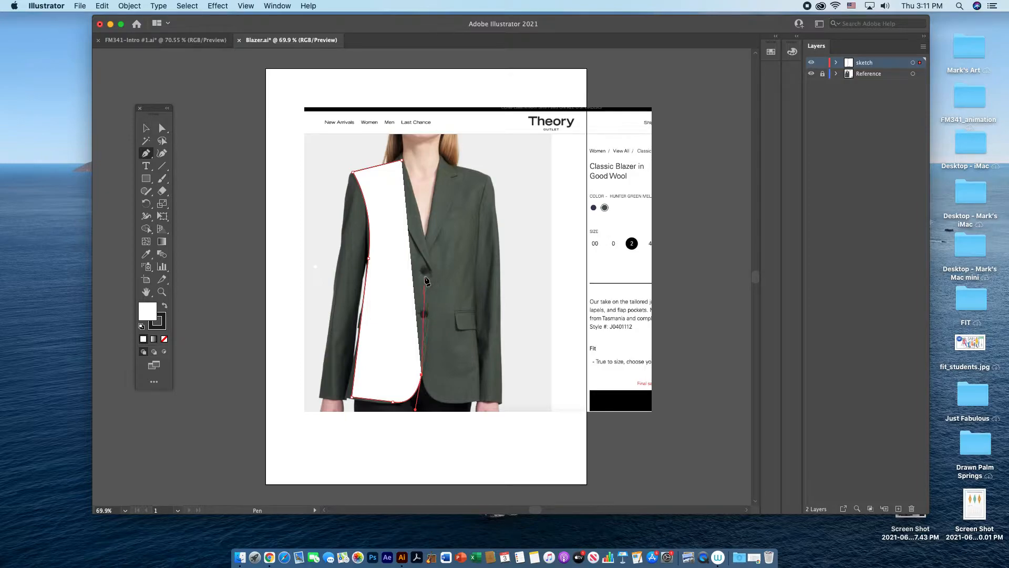
left_click(424, 276)
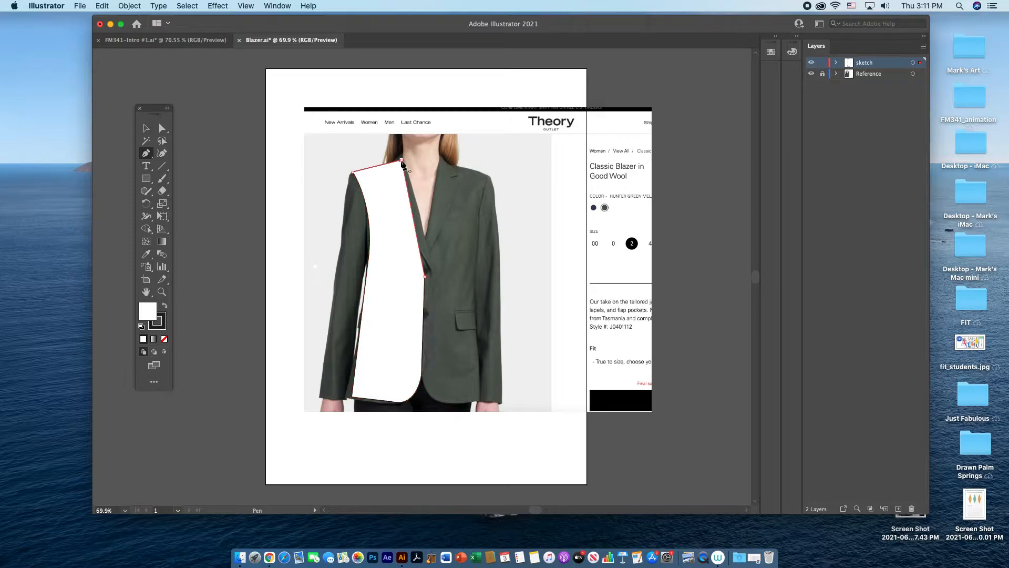
left_click(403, 161)
Step: Duplicate the traced front panel to the right of the jacket and move the original left to uncover the lapel in the photo
left_click(146, 127)
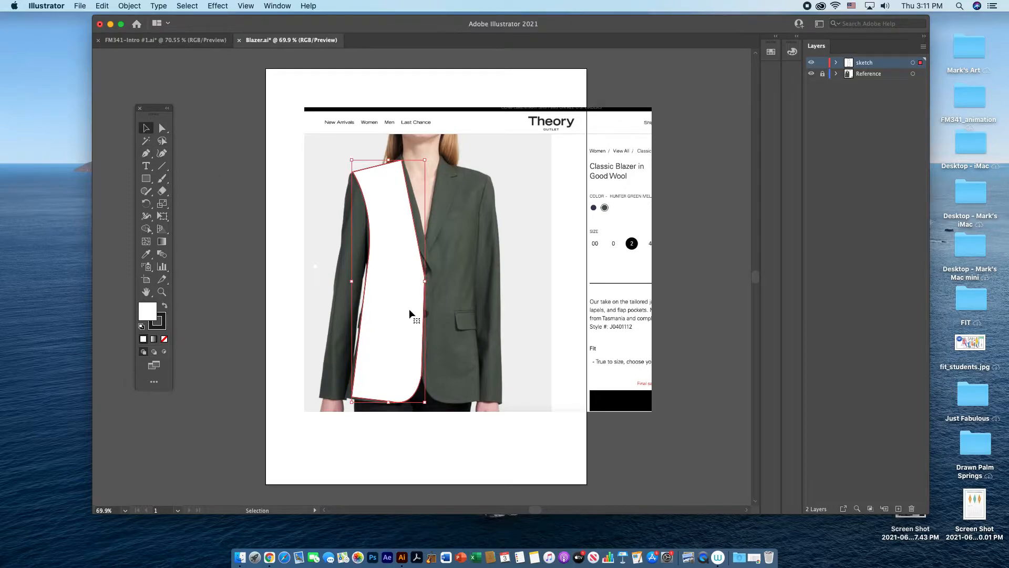
left_click_drag(412, 313, 543, 309)
left_click(470, 313)
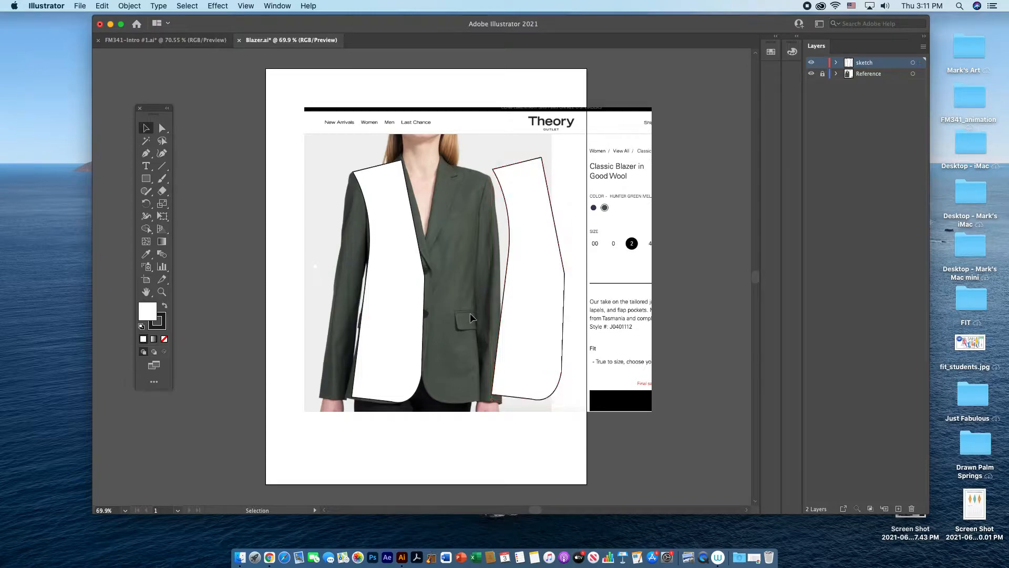
left_click_drag(386, 318, 346, 314)
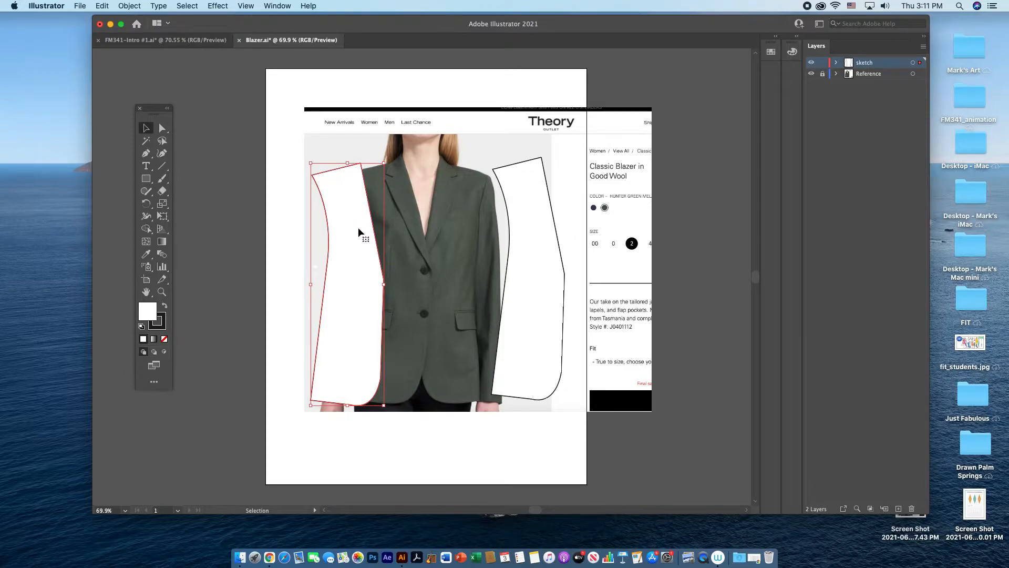
Step: Trace the left-hand collar and notched lapel with the Pen tool as a closed shape ending at the top button
left_click(145, 153)
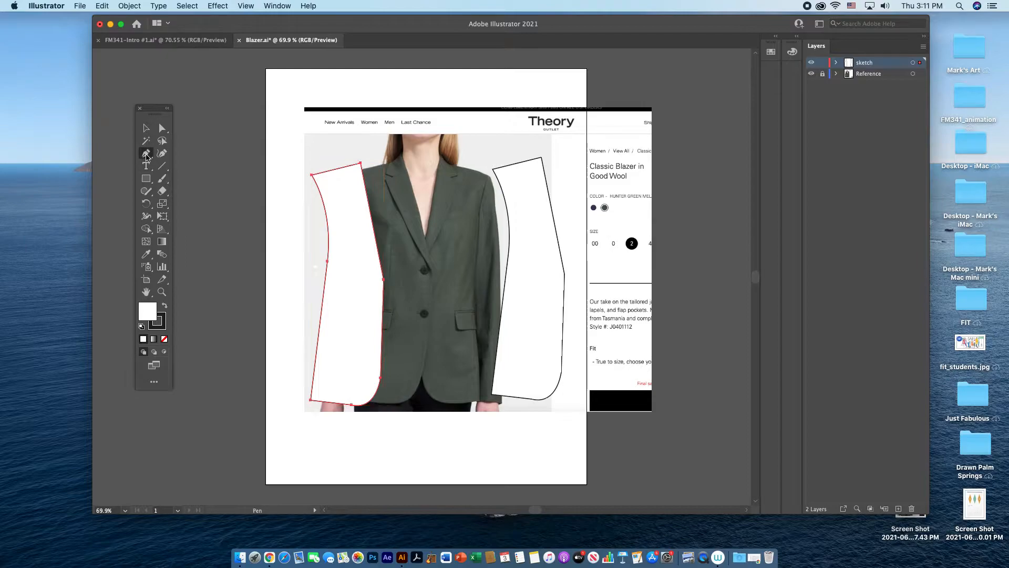
key("v")
left_click(424, 203)
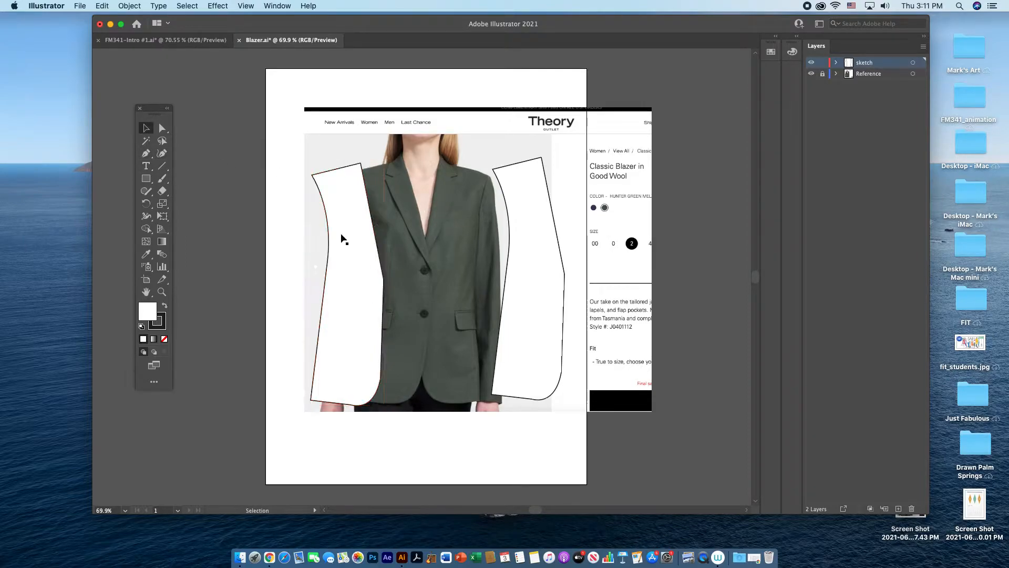
key("p")
left_click(401, 156)
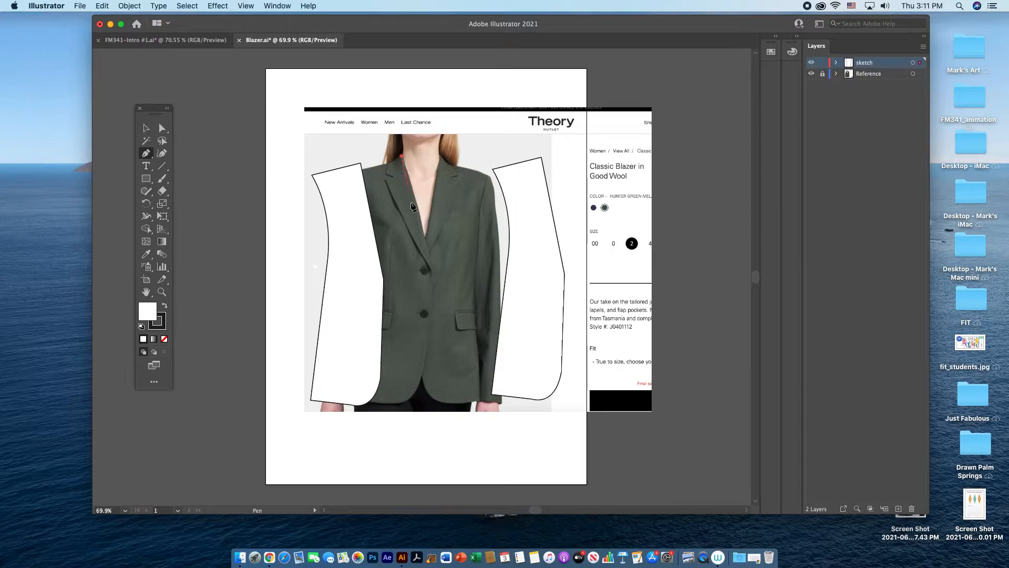
left_click(432, 270)
left_click_drag(386, 183, 379, 157)
left_click(386, 182)
left_click(394, 176)
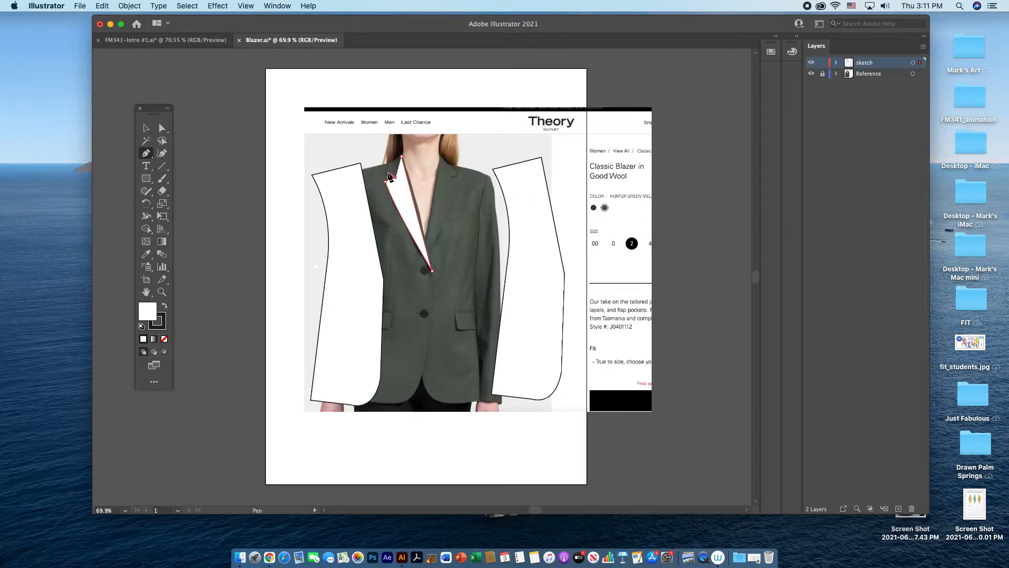
left_click(385, 173)
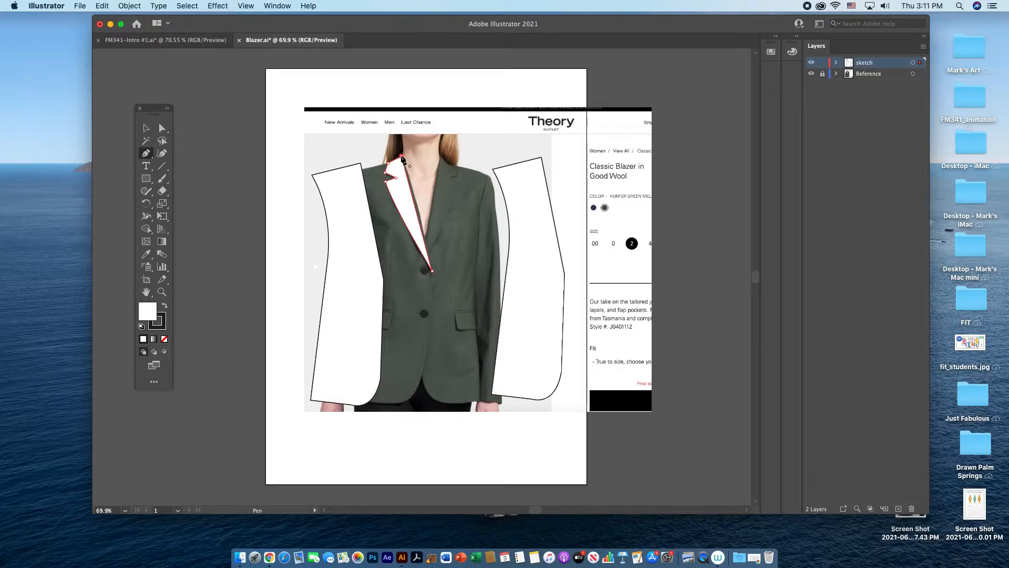
left_click(403, 158)
key("v")
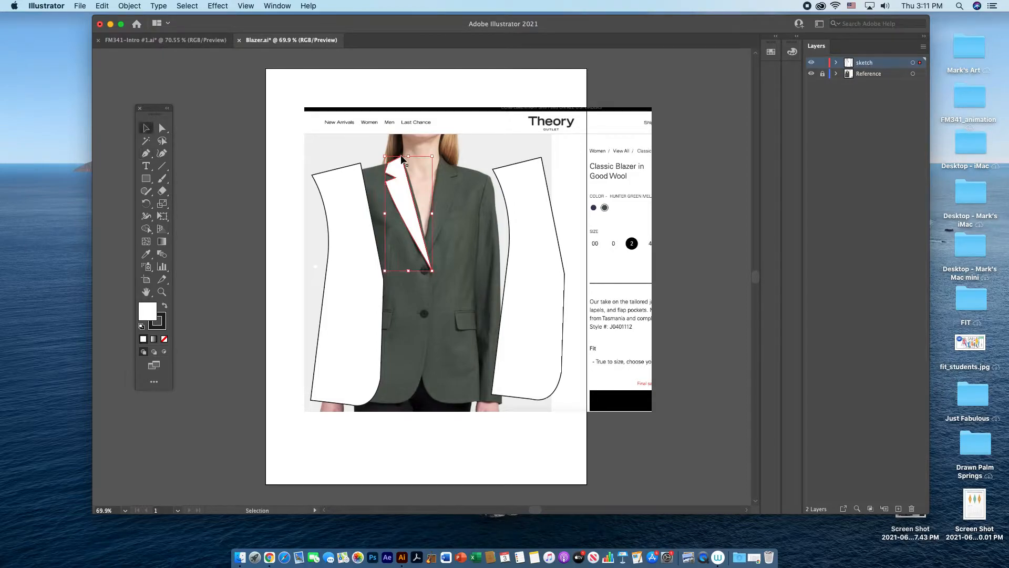
left_click(354, 149)
Step: Duplicate the lapel onto the right half of the jacket and reflect the copy across the vertical axis
left_click(414, 224)
left_click_drag(415, 221, 468, 219)
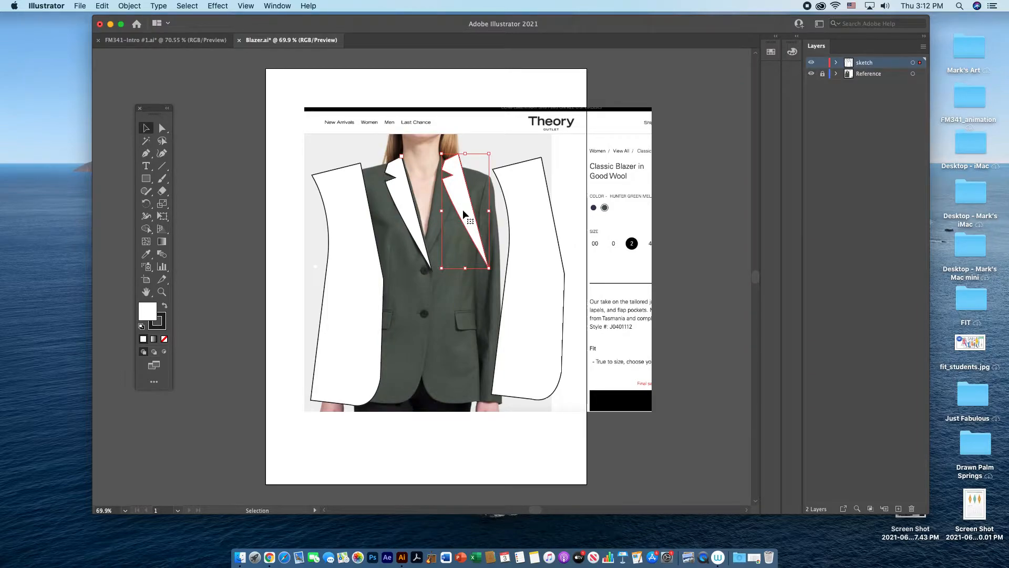
right_click(462, 209)
mouse_move(484, 399)
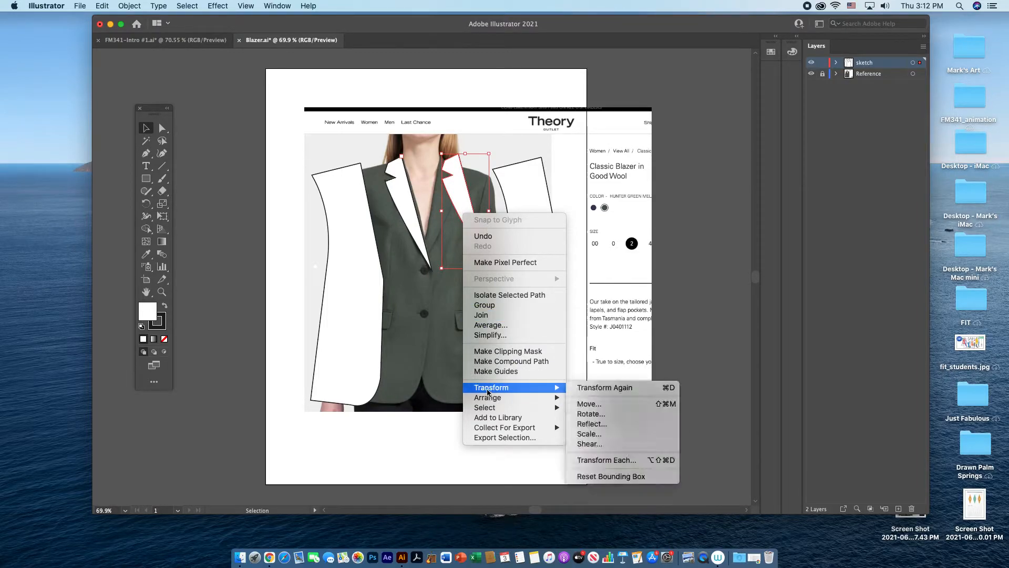
left_click(600, 425)
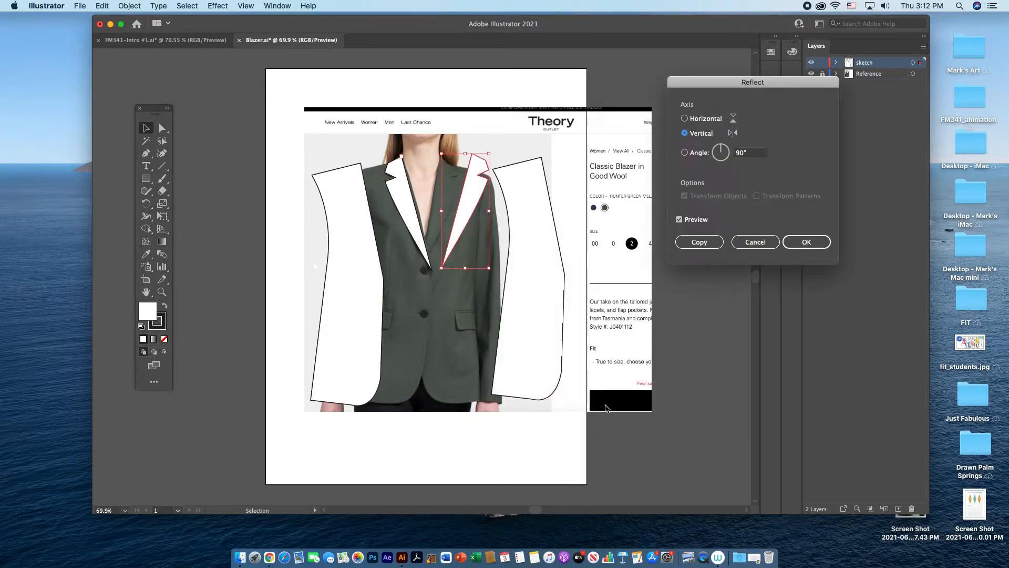
left_click(793, 249)
Step: Reflect the copied front panel on the right across the vertical axis
left_click(547, 296)
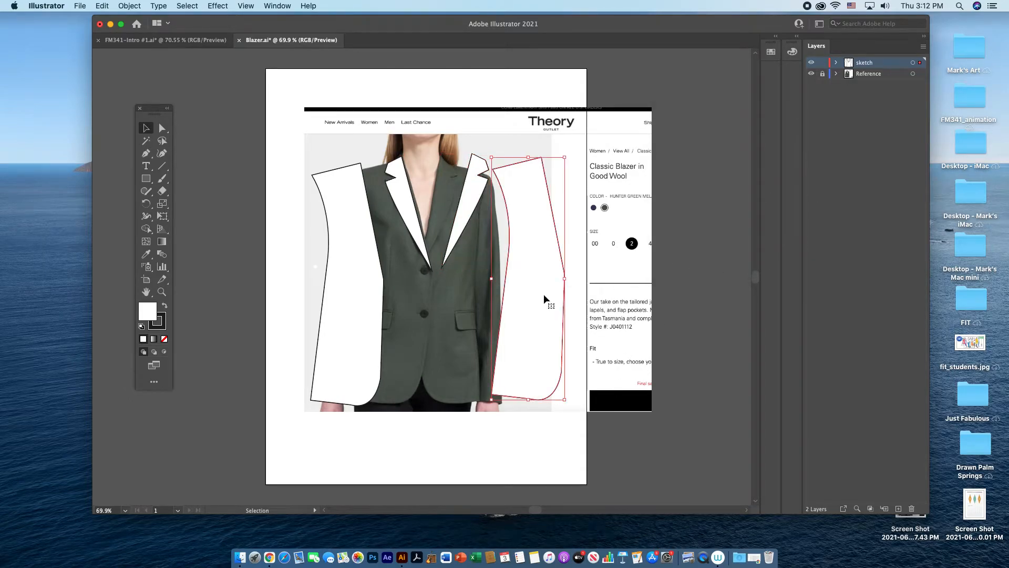
right_click(543, 295)
mouse_move(563, 472)
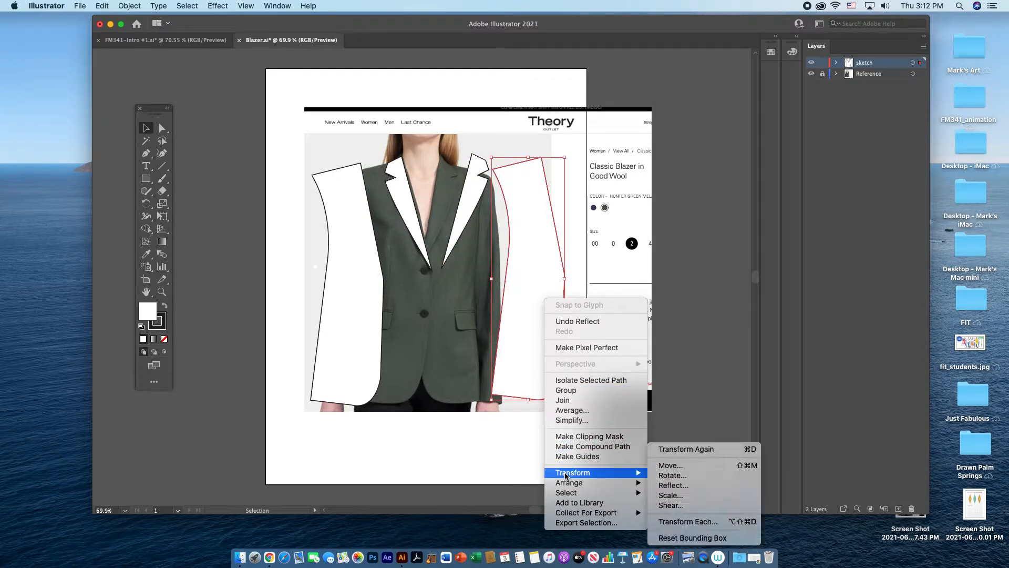
left_click(670, 502)
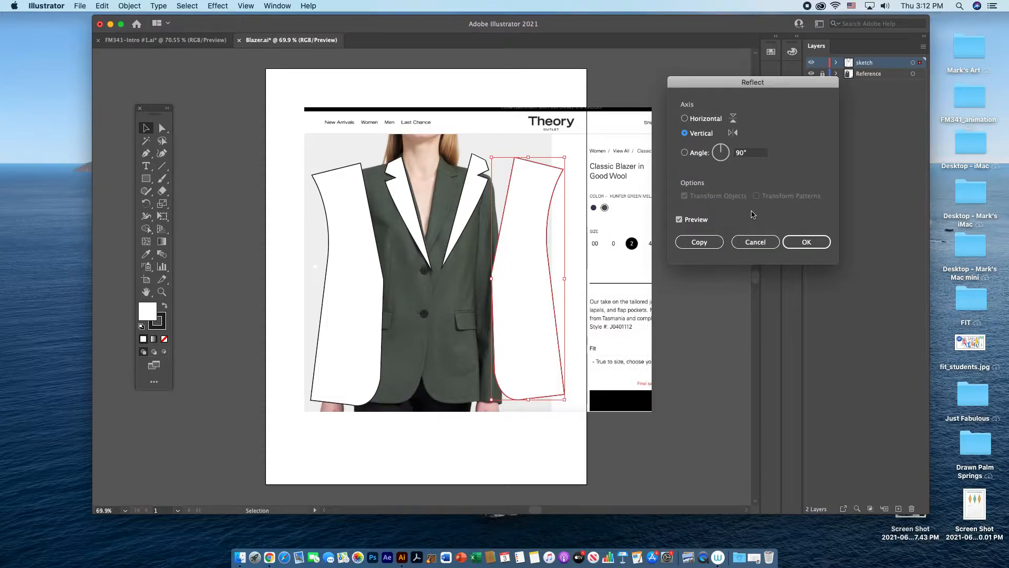
left_click(802, 243)
Step: Move the reflected panel and lapel onto the right half of the jacket and return the original panel to the left half
left_click_drag(495, 309, 444, 313)
left_click_drag(470, 211, 437, 209)
left_click_drag(362, 256, 402, 248)
left_click(547, 184)
Step: Reposition the lower tip anchors of both lapels with Direct Selection so they meet at the front closure
left_click(163, 128)
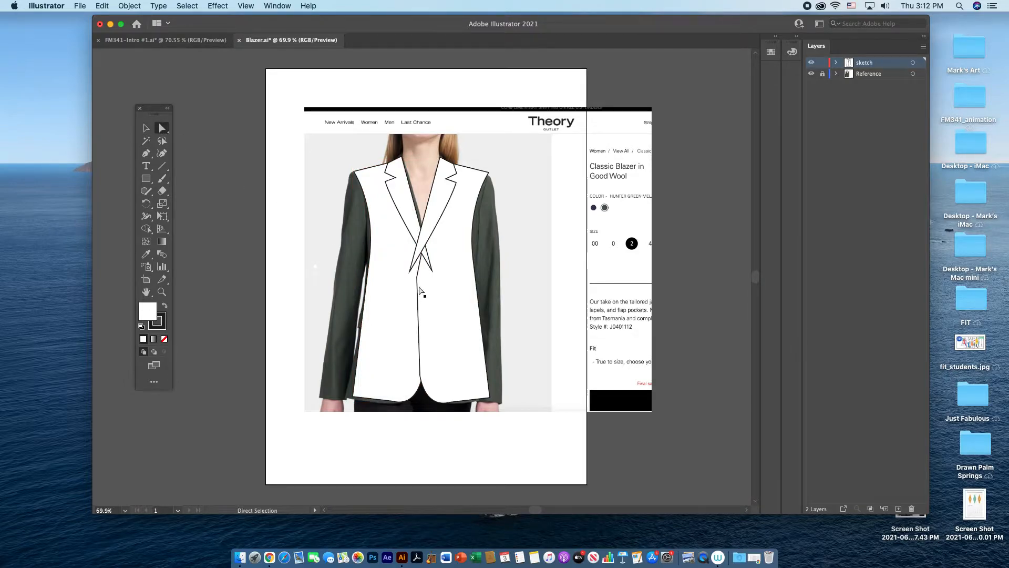
left_click_drag(410, 272, 415, 277)
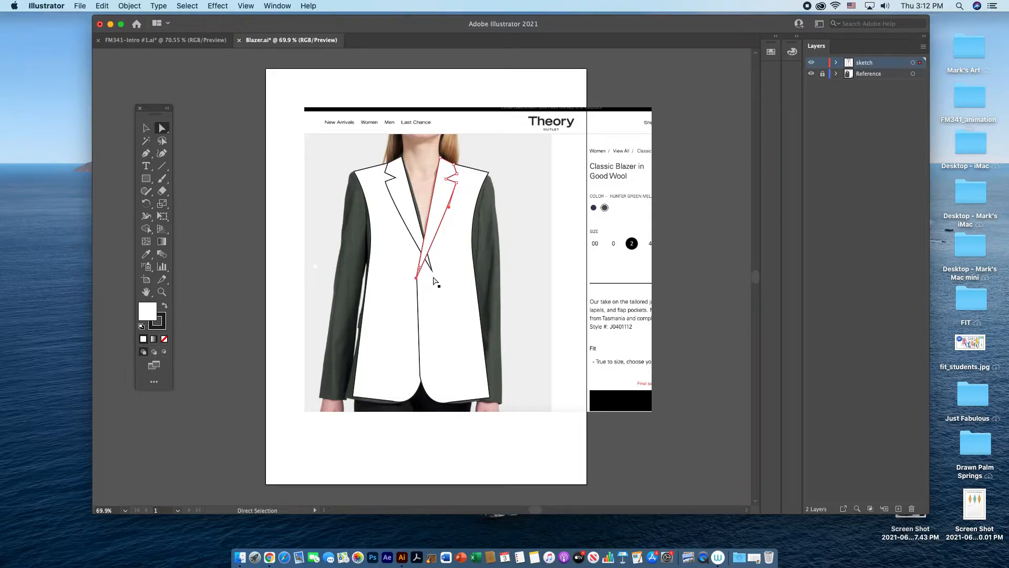
left_click(432, 272)
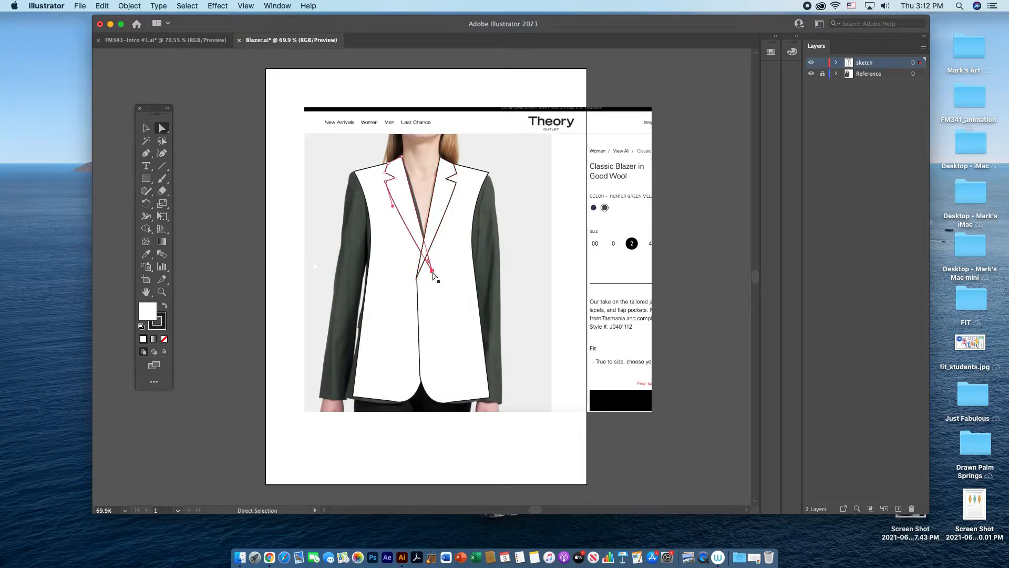
left_click_drag(432, 272, 419, 273)
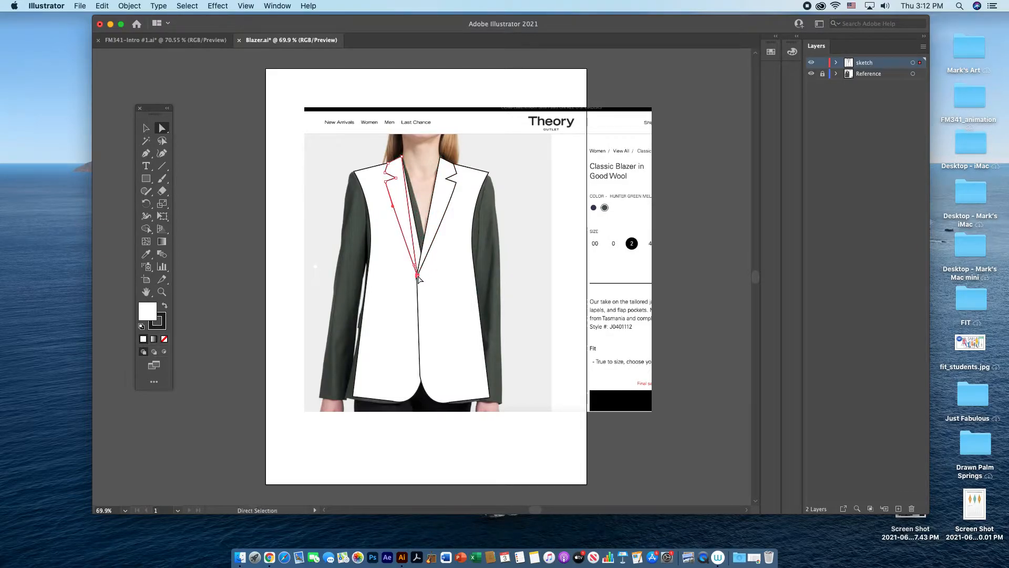
left_click(529, 279)
Step: Compare the sketch layer with the reference photo, and bring the left-hand front panel and lapel to the front
left_click(811, 63)
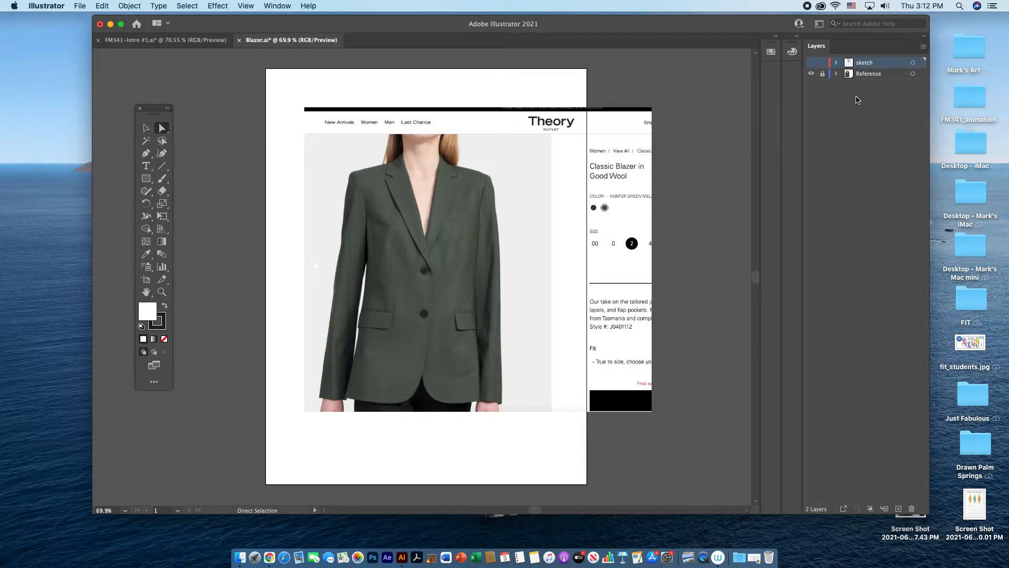
left_click(813, 64)
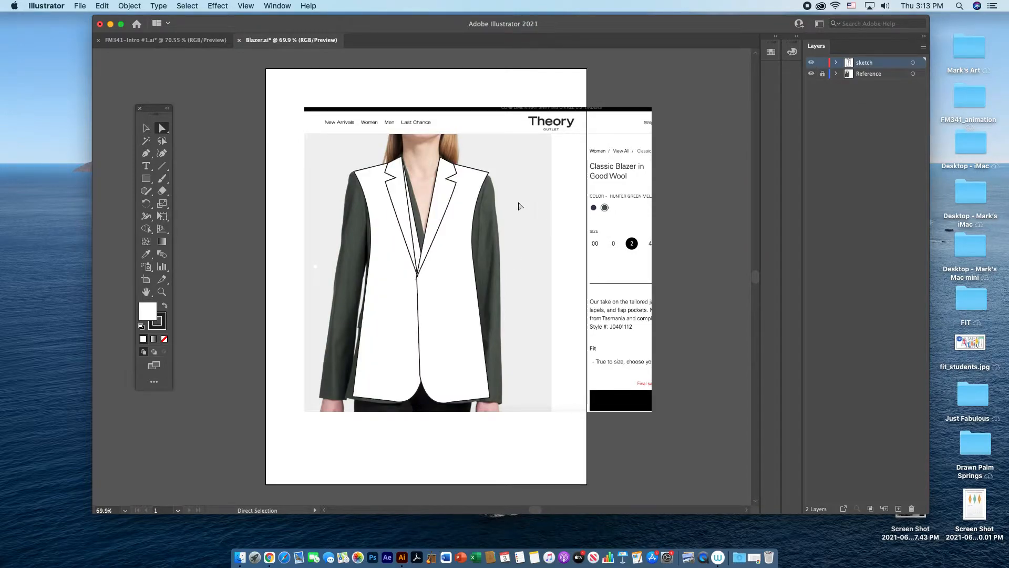
left_click(147, 129)
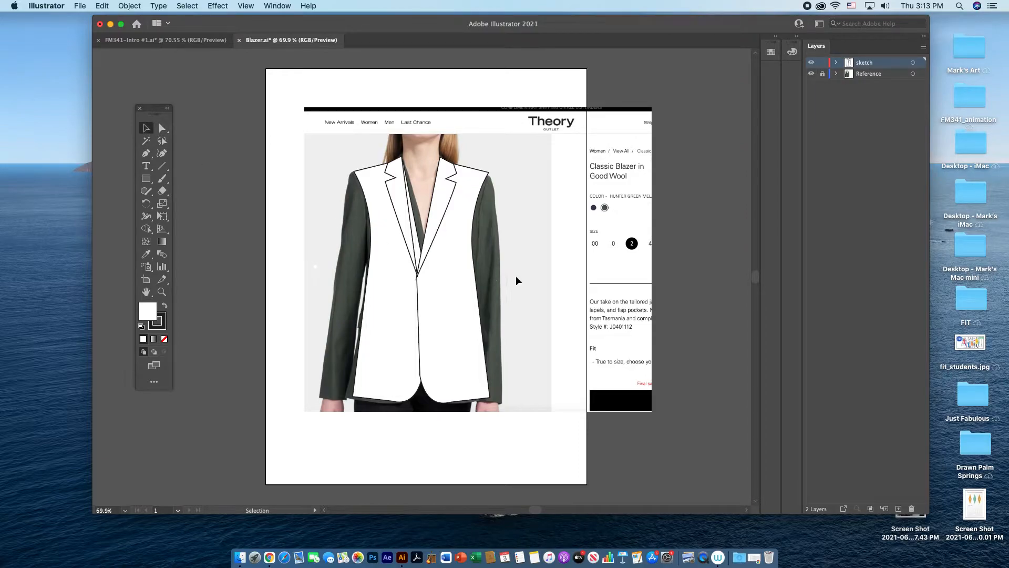
left_click(396, 257)
left_click(402, 213, "shift")
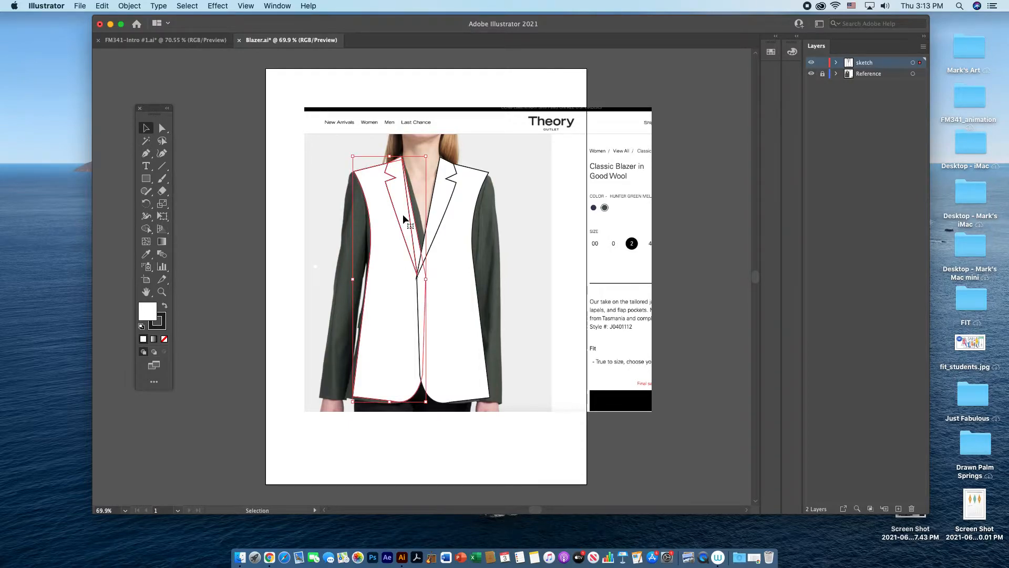
right_click(404, 215)
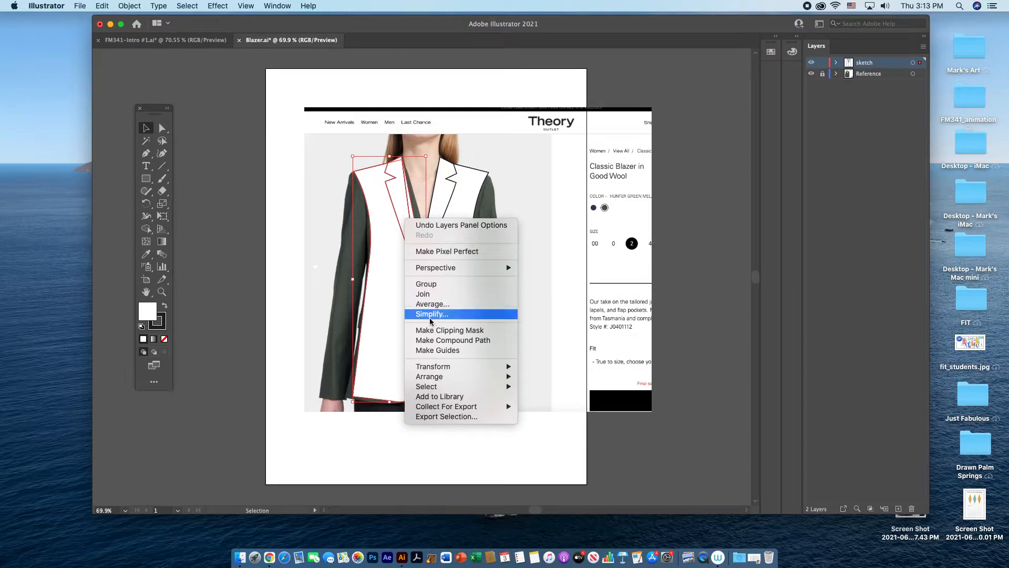
mouse_move(436, 377)
left_click(537, 380)
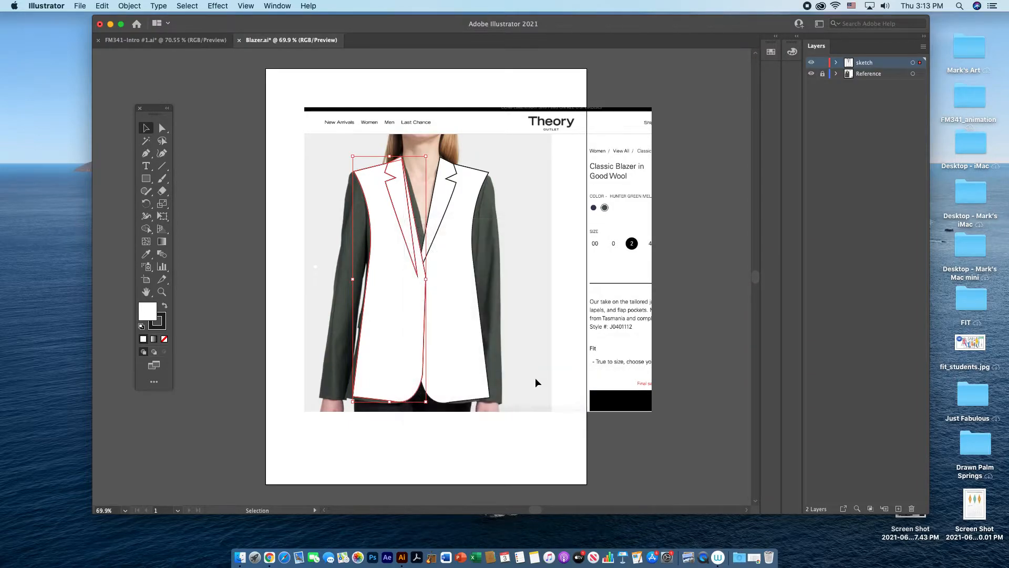
left_click(567, 356)
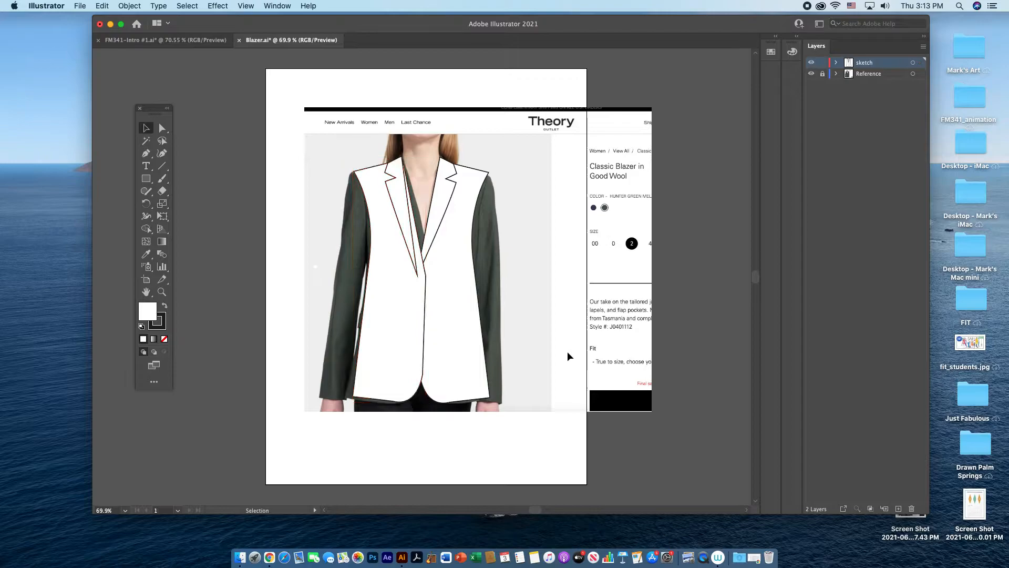
Step: Move the left-hand lapel's lower tip onto the corner of its front panel's closure edge
left_click(163, 128)
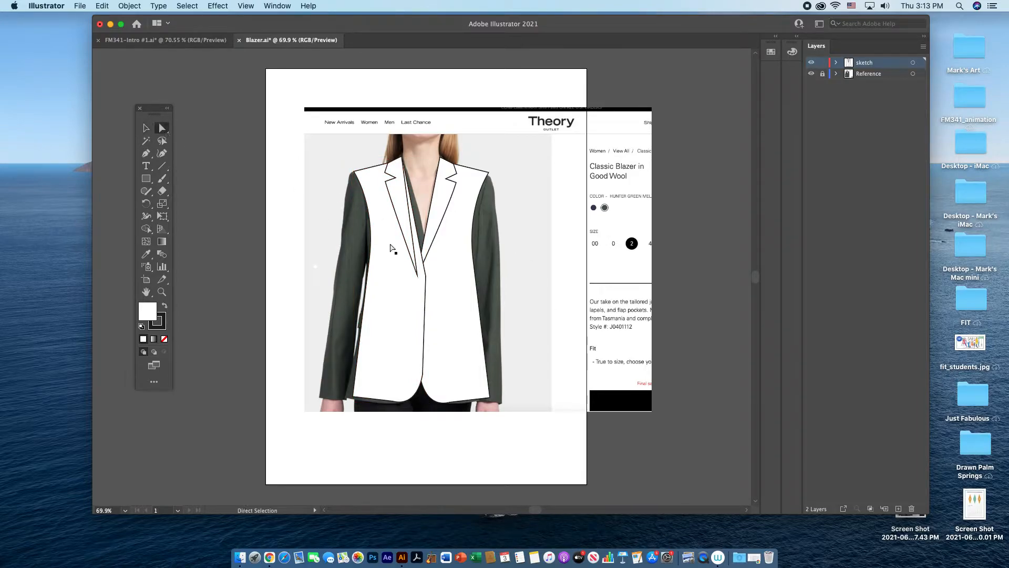
left_click(425, 275)
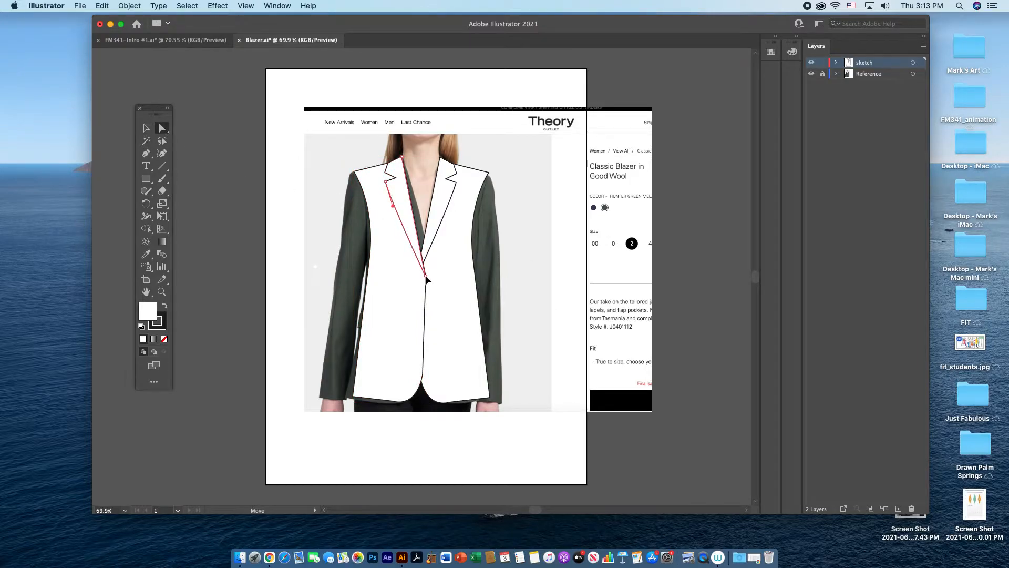
left_click(549, 212)
left_click(441, 159)
left_click(402, 156)
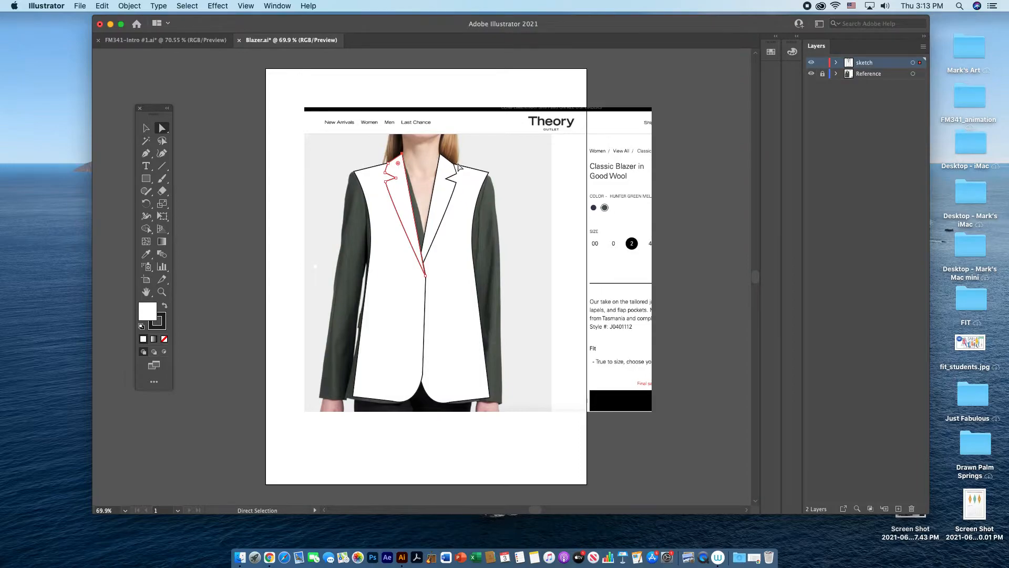
left_click(534, 182)
Step: Draw a closed collar band with curved upper and lower edges across the back neck between the two lapel tops using the Pen tool
left_click(149, 156)
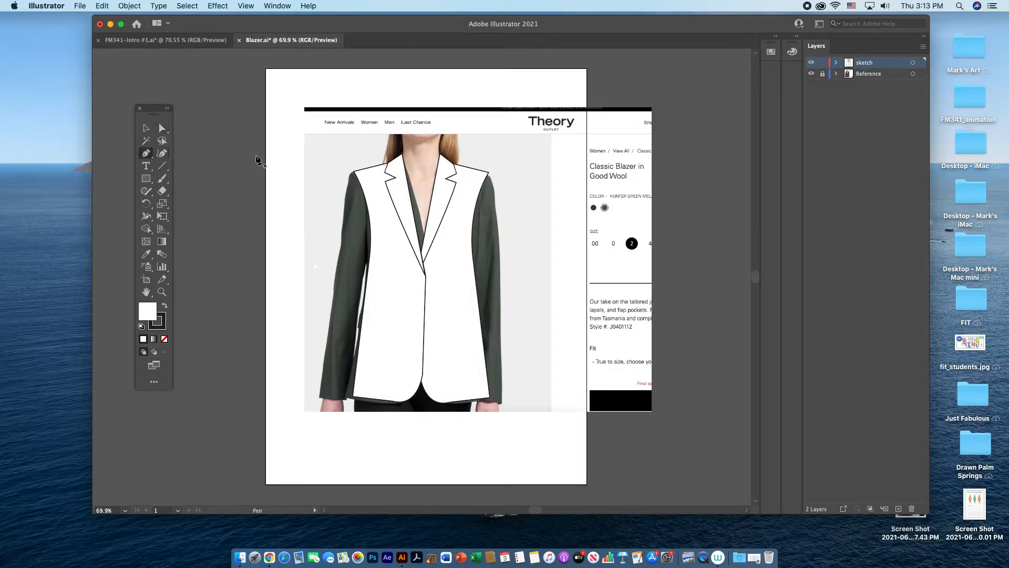
left_click(400, 156)
left_click_drag(441, 156, 460, 162)
left_click(441, 156)
left_click(441, 170)
left_click_drag(399, 171, 374, 180)
left_click(399, 171, "alt")
left_click(399, 156)
key("v")
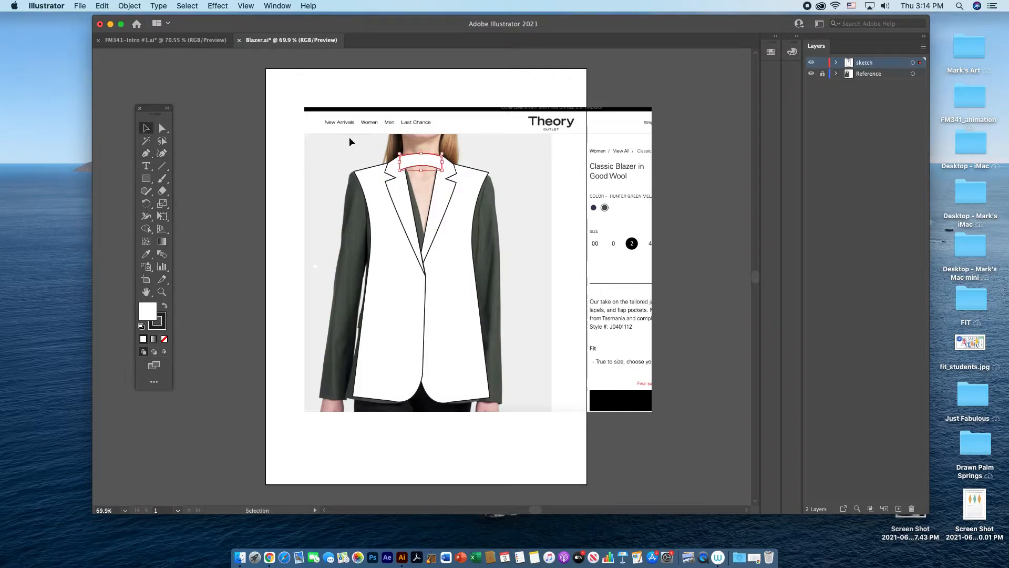
Step: Send the collar band to the back so its ends sit behind both lapels
right_click(432, 165)
mouse_move(469, 348)
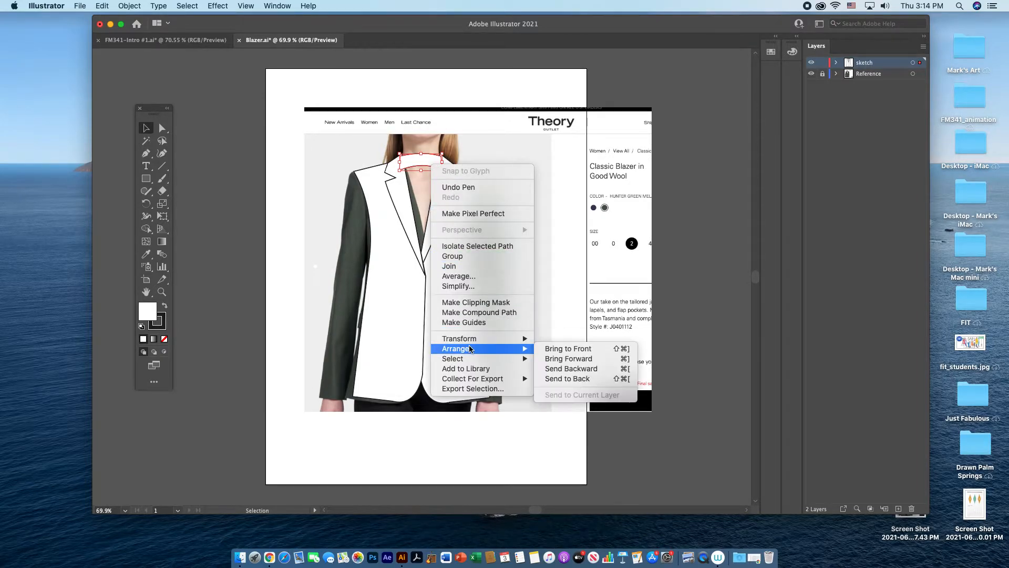
left_click(573, 379)
left_click(537, 207)
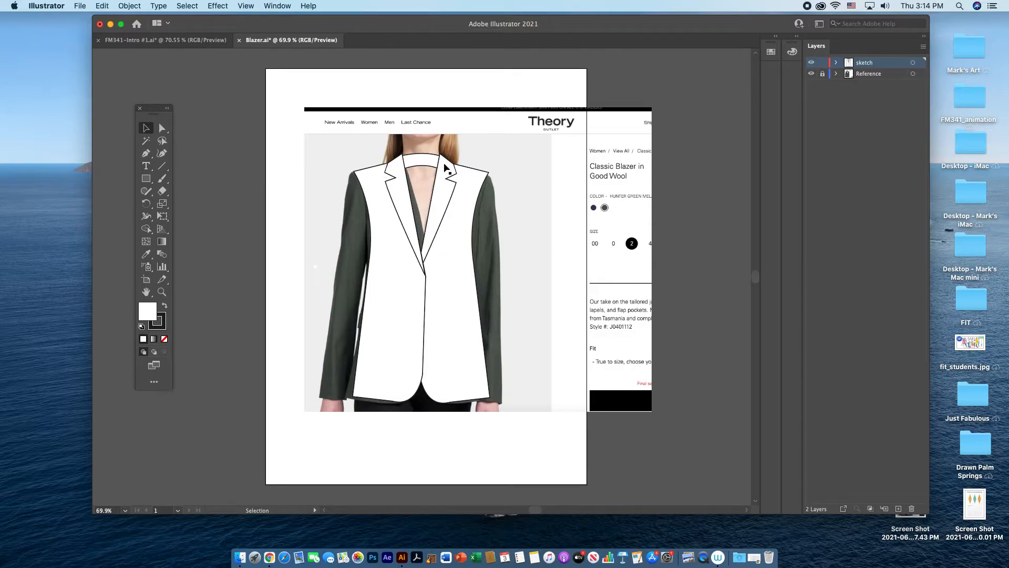
Step: Draw a closed four-sided back panel covering the neckline opening from the collar band down to the lapel crossing with the Pen tool
left_click(146, 153)
left_click(394, 166)
left_click(445, 165)
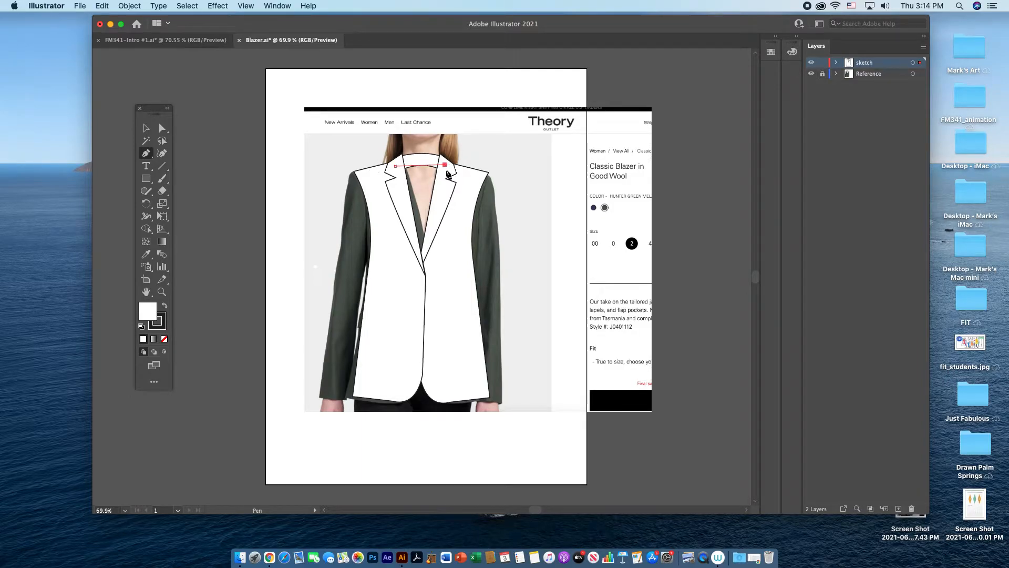
left_click(446, 266)
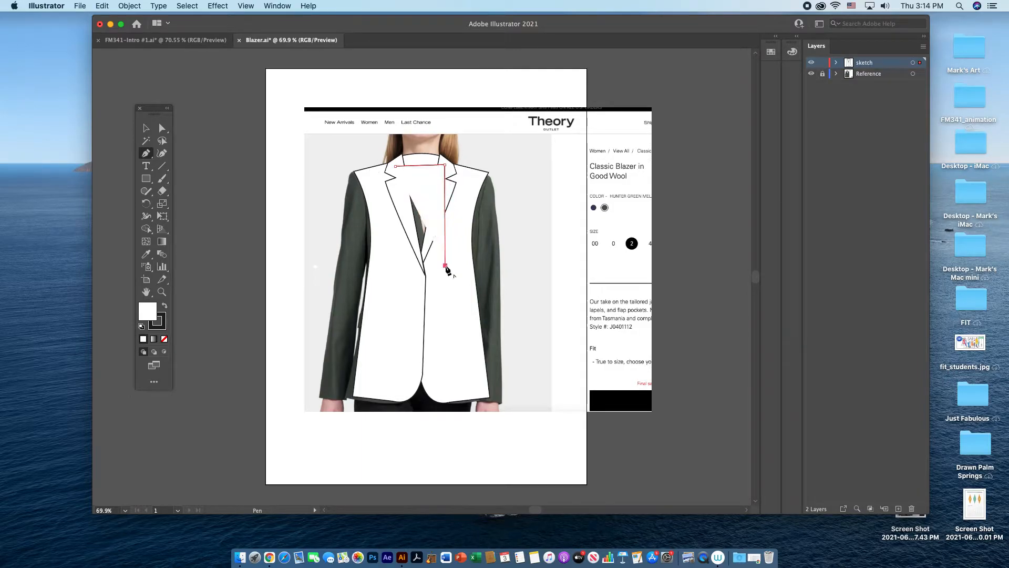
left_click(392, 264)
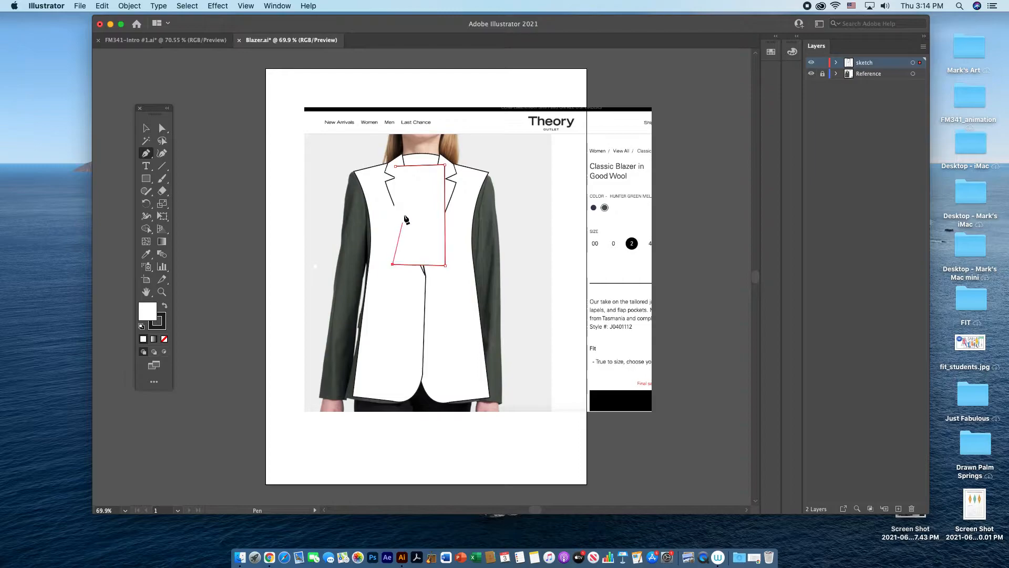
left_click(395, 166)
left_click(147, 129)
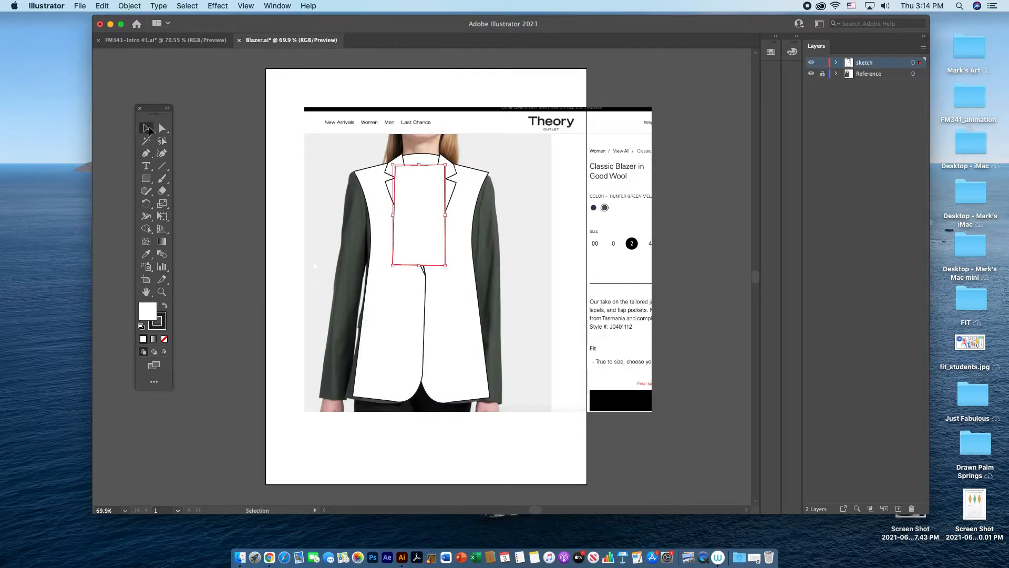
Step: Send the four-sided back panel behind the lapels, collar band and front panels
right_click(419, 211)
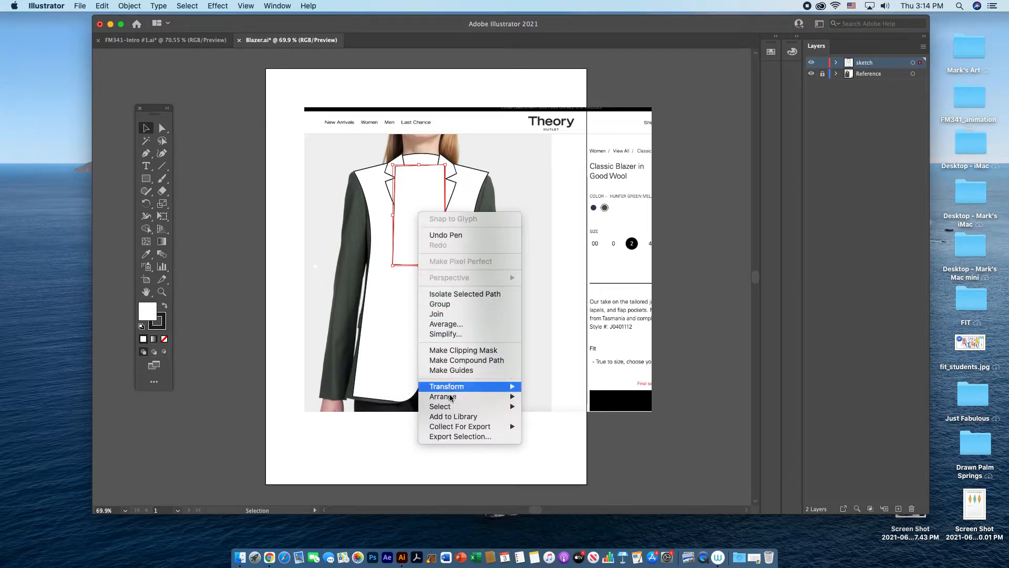
mouse_move(451, 403)
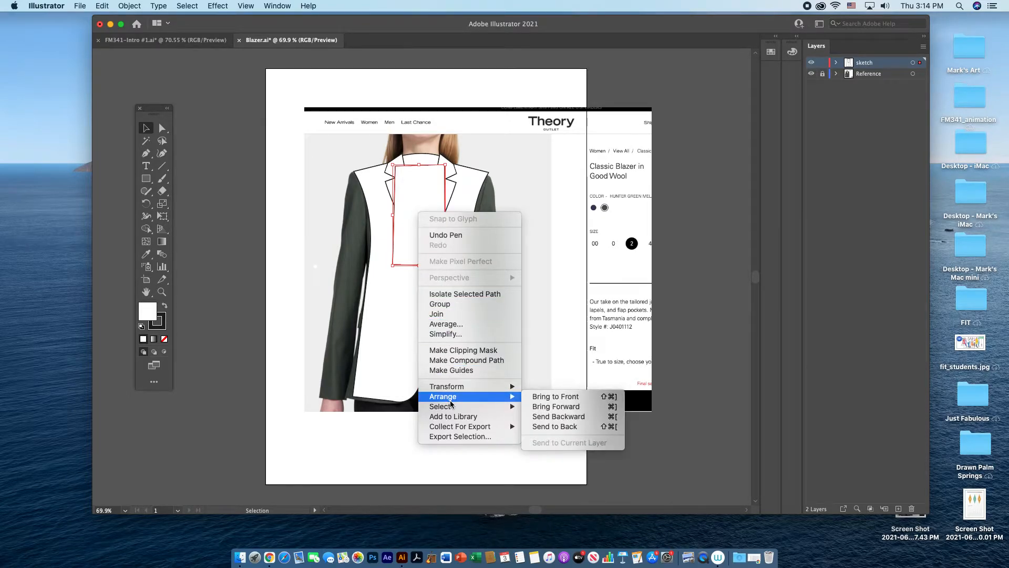
left_click(553, 427)
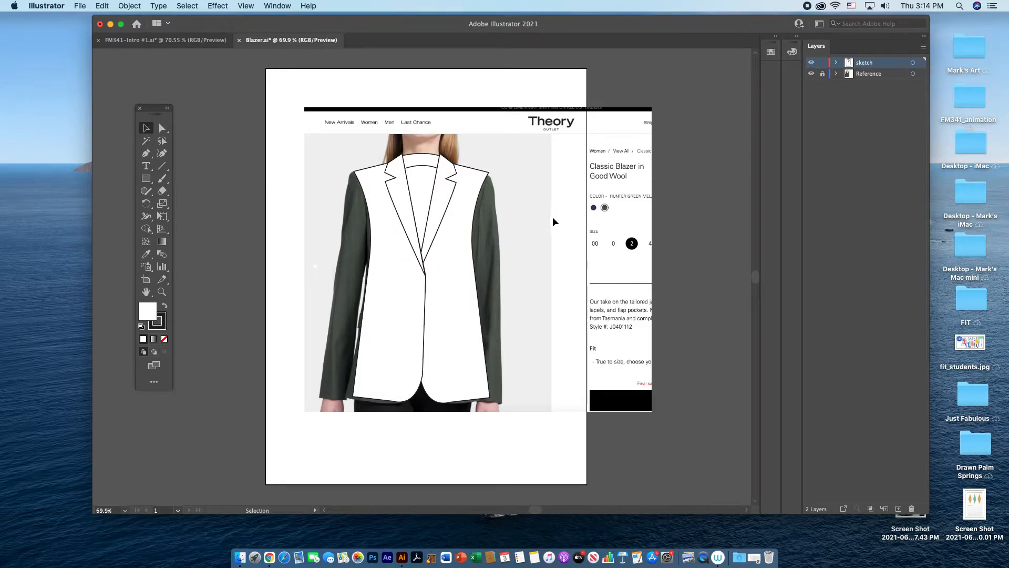
Step: Nudge the collar band and the back panel slightly upward behind the lapels
left_click(423, 164)
left_click(423, 183)
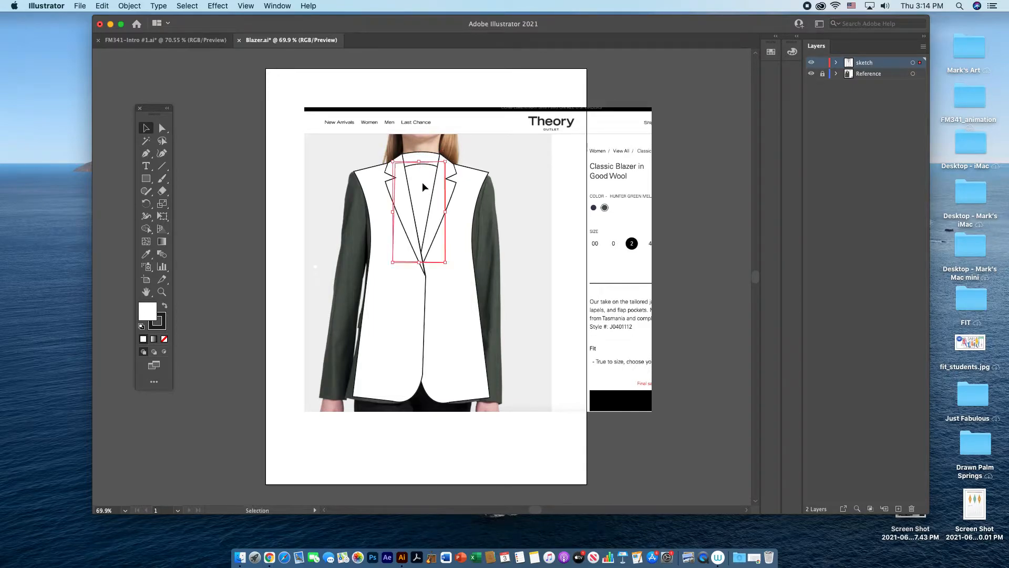
left_click(520, 221)
Step: Group all the jacket body pieces and shift the group slightly to the left over the photo
mouse_move(348, 130)
left_mouse_down()
mouse_move(449, 251)
mouse_move(490, 377)
mouse_move(553, 310)
left_mouse_up()
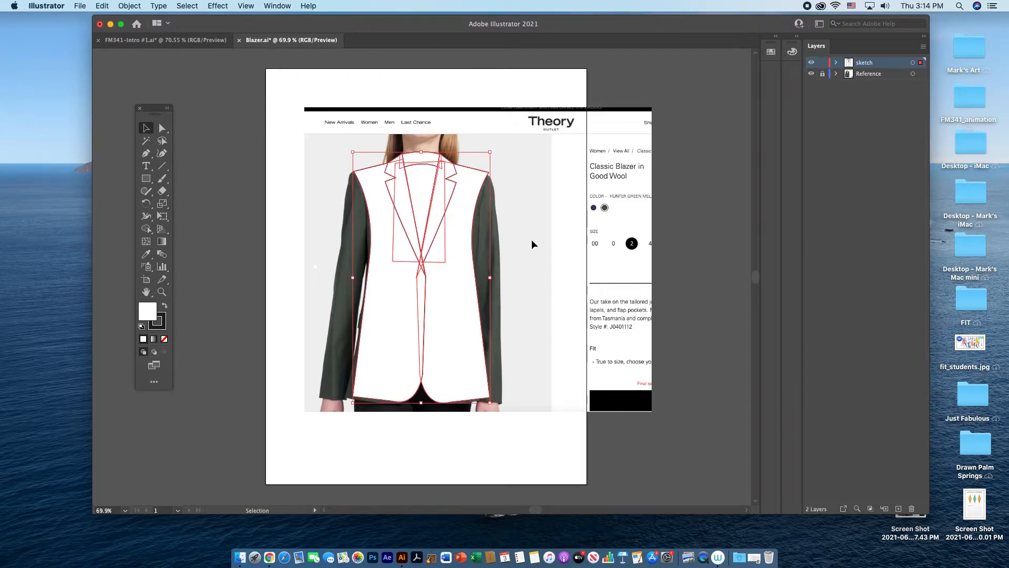
left_click(131, 7)
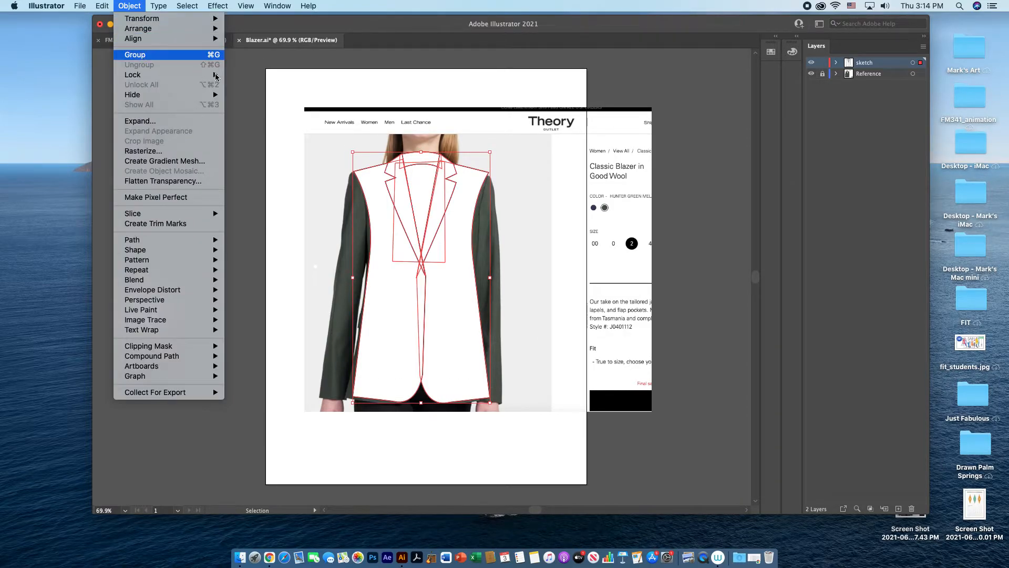
left_click(199, 55)
mouse_move(463, 243)
left_mouse_down()
mouse_move(515, 237)
mouse_move(456, 242)
left_mouse_up()
left_click(529, 240)
Step: Trace the left-hand sleeve as a closed Pen path from the shoulder tip down to the cuff and back up past the armhole
left_click(149, 155)
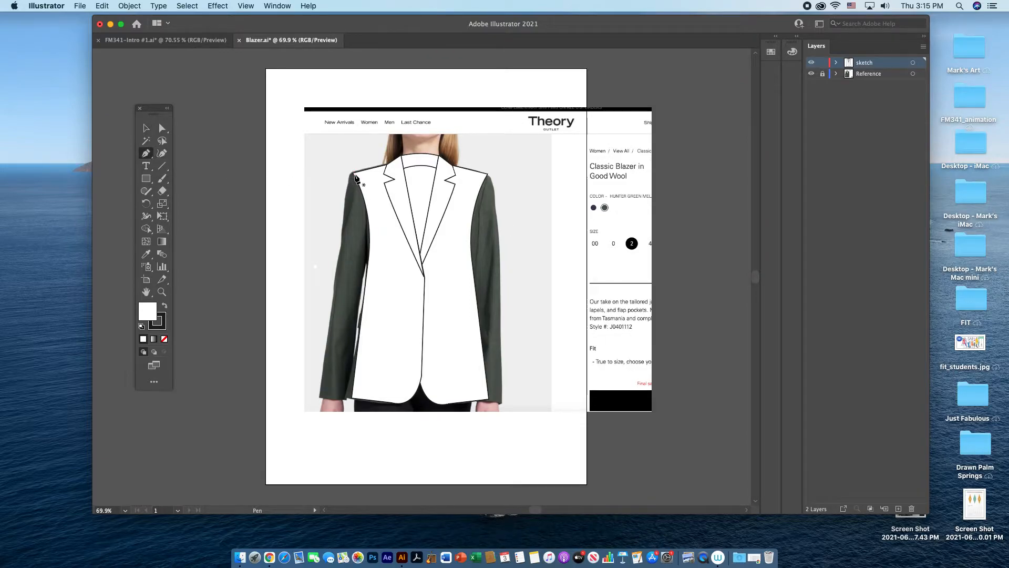
left_click(356, 173)
left_click_drag(337, 245, 331, 324)
left_click(337, 245)
left_click(316, 393)
left_click(345, 394)
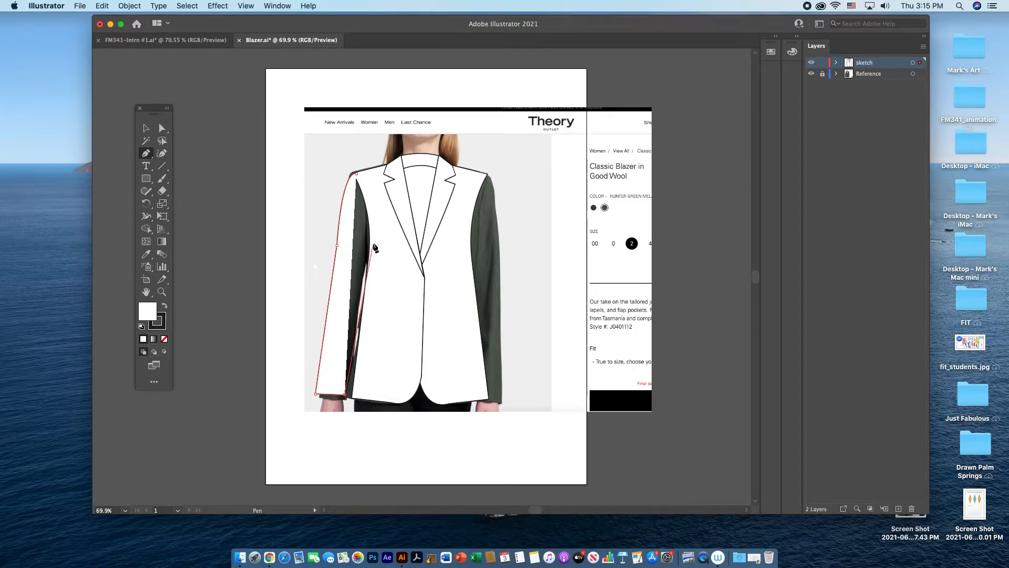
left_click(374, 243)
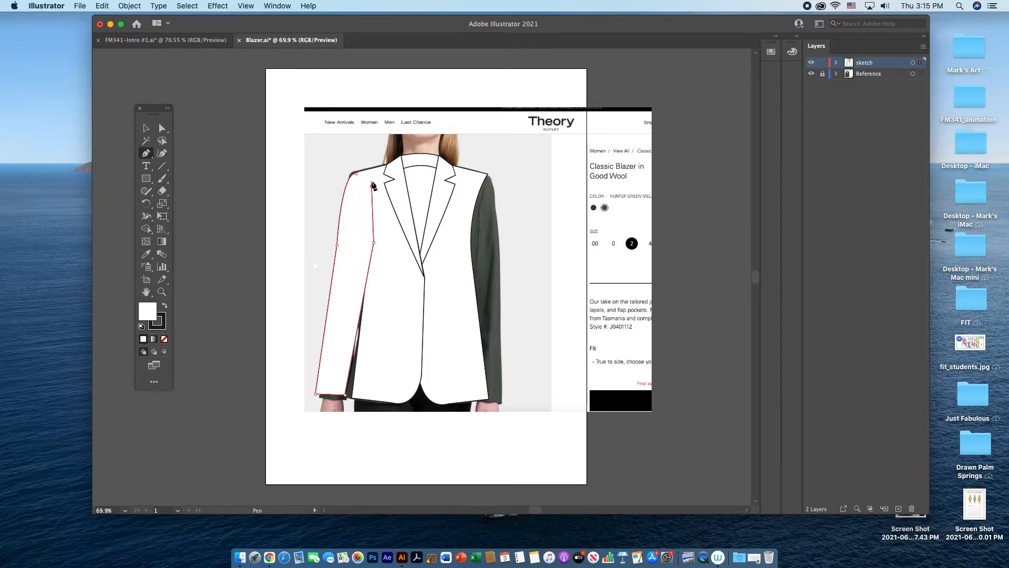
left_click_drag(357, 173, 359, 179)
key("v")
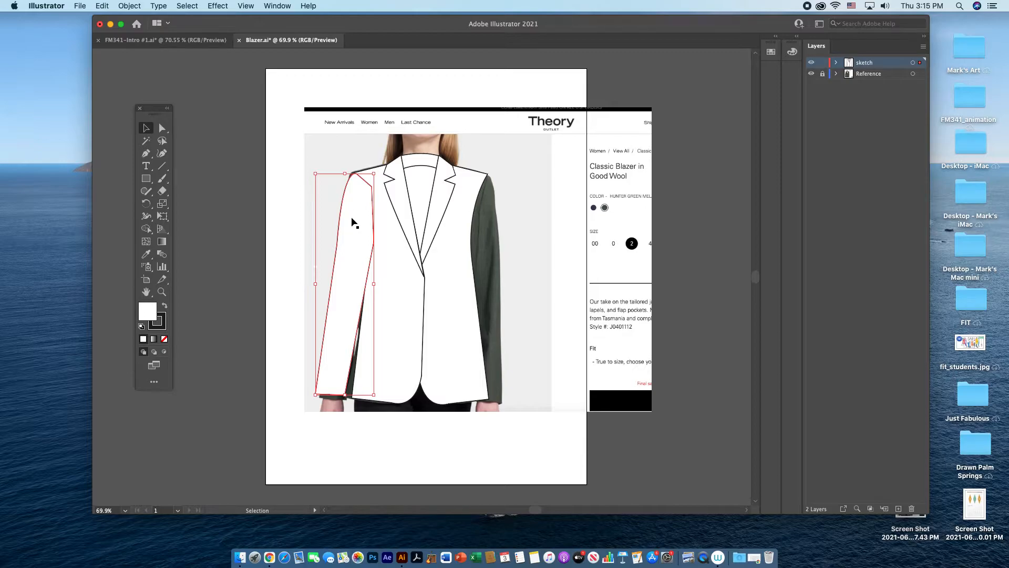
Step: Duplicate the left-hand sleeve and place the copy beyond the opposite side of the jacket
left_click(298, 208)
left_click(362, 222)
left_click_drag(364, 226, 532, 226)
Step: Reflect the copied sleeve into a mirror image and move it onto the right-hand shoulder and armhole
right_click(525, 233)
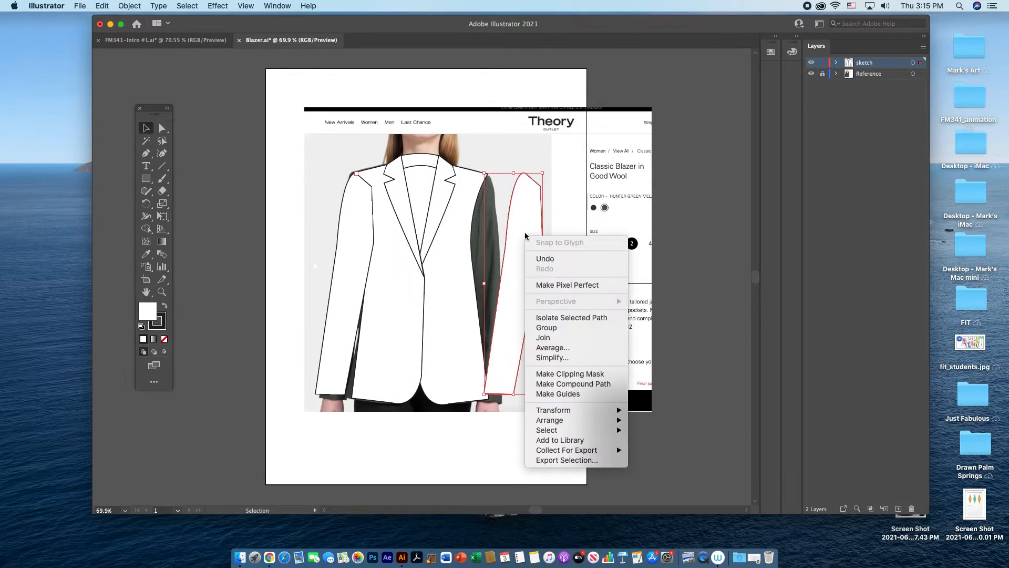
mouse_move(542, 420)
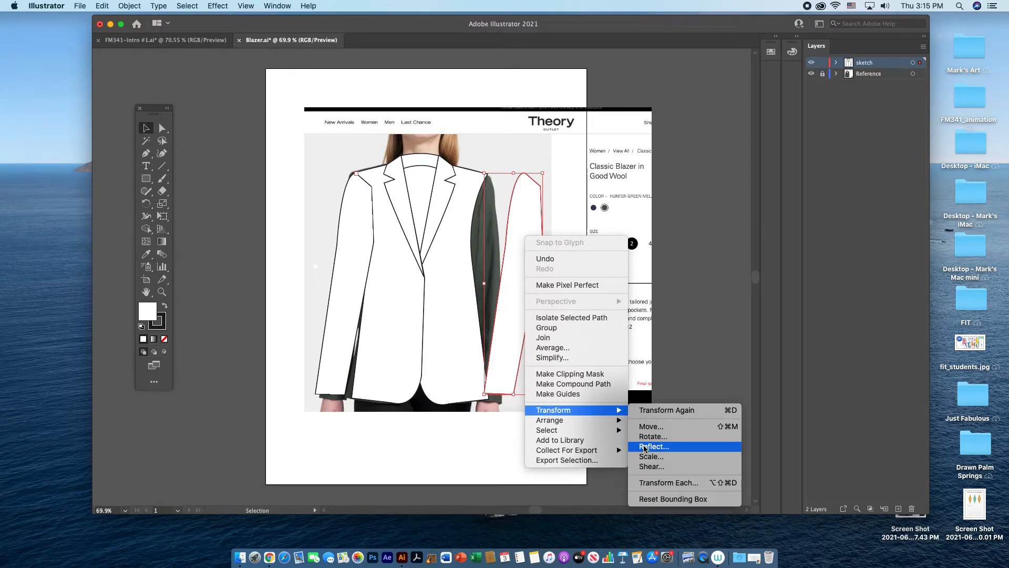
left_click(645, 447)
left_click(805, 242)
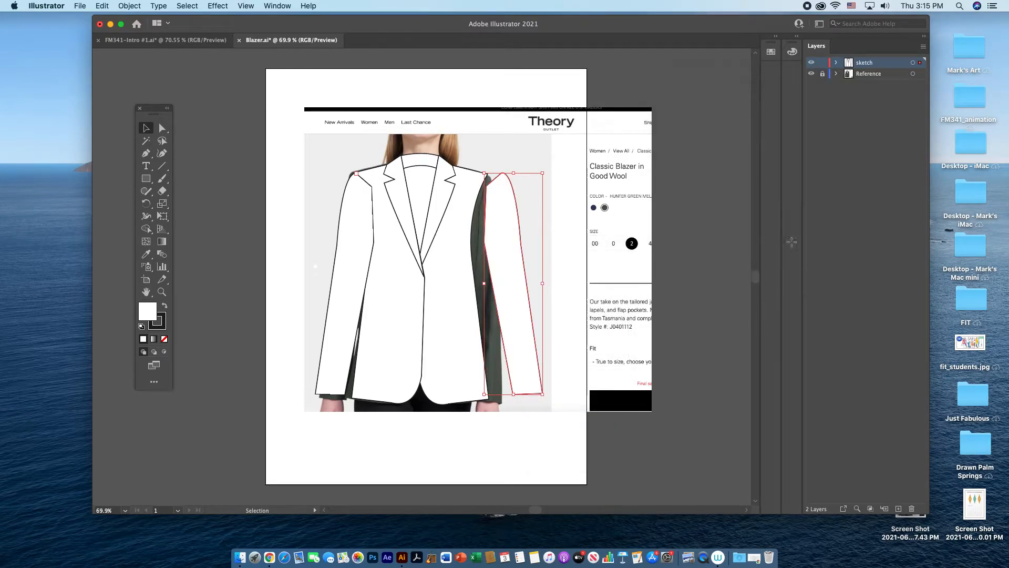
left_click_drag(514, 299, 496, 298)
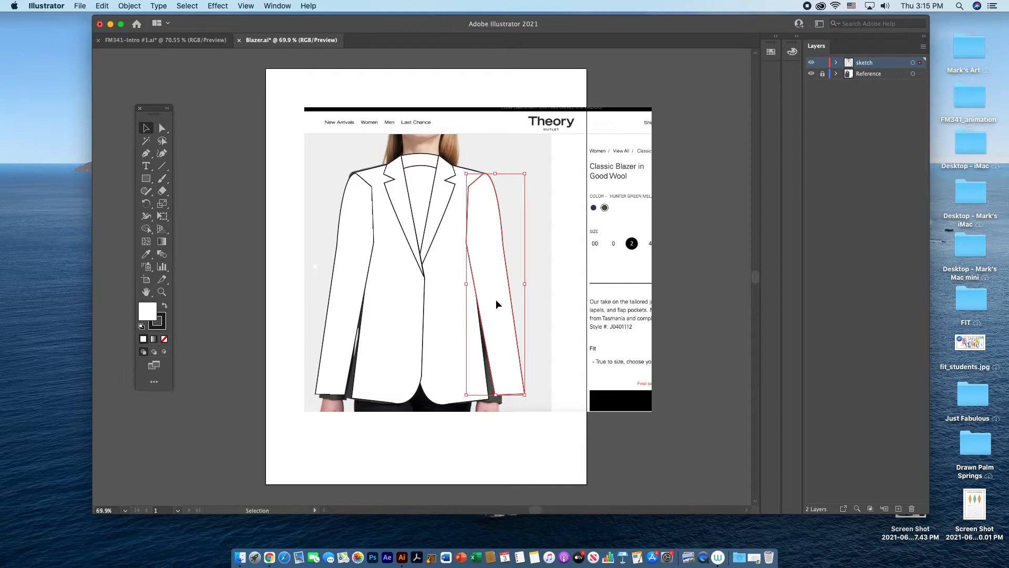
Step: Try to send both sleeves behind the jacket body
left_click(348, 305, "shift")
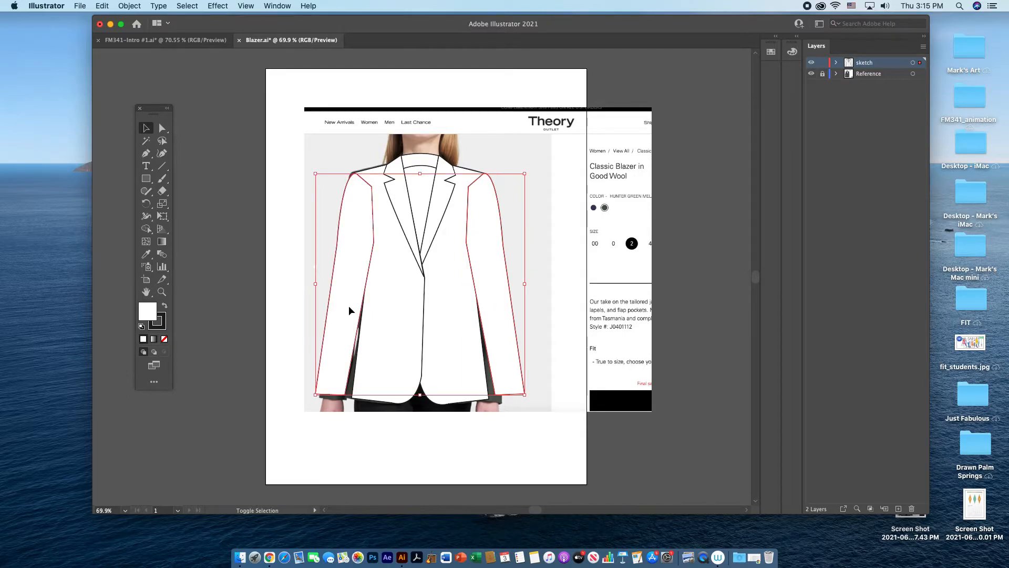
right_click(541, 279)
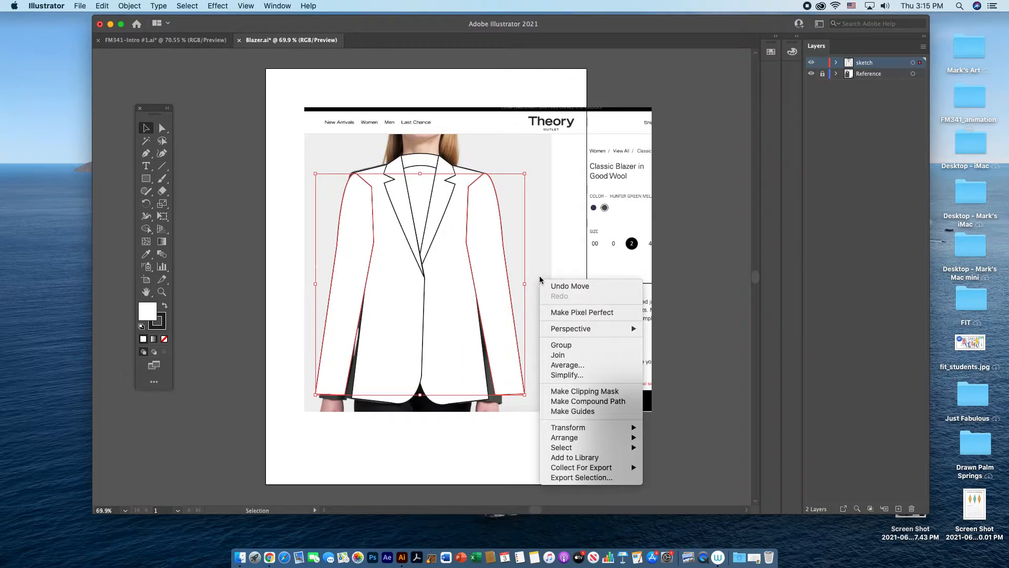
mouse_move(573, 437)
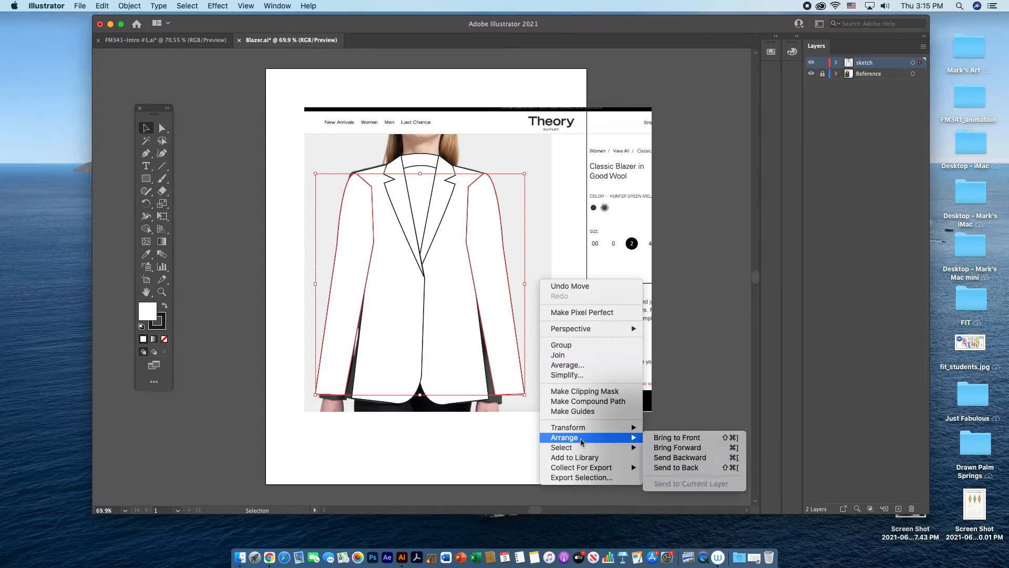
left_click(688, 469)
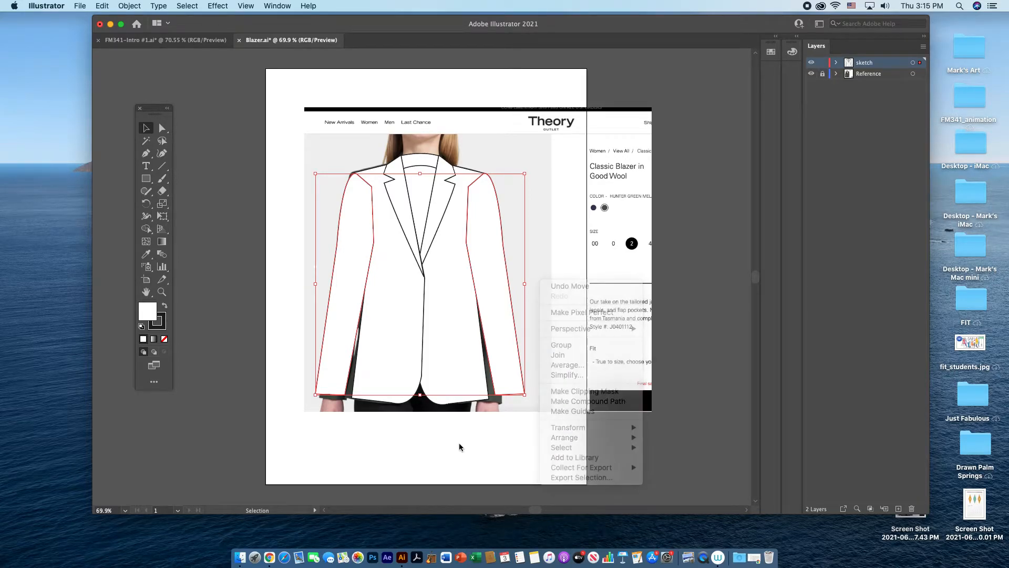
left_click(543, 290)
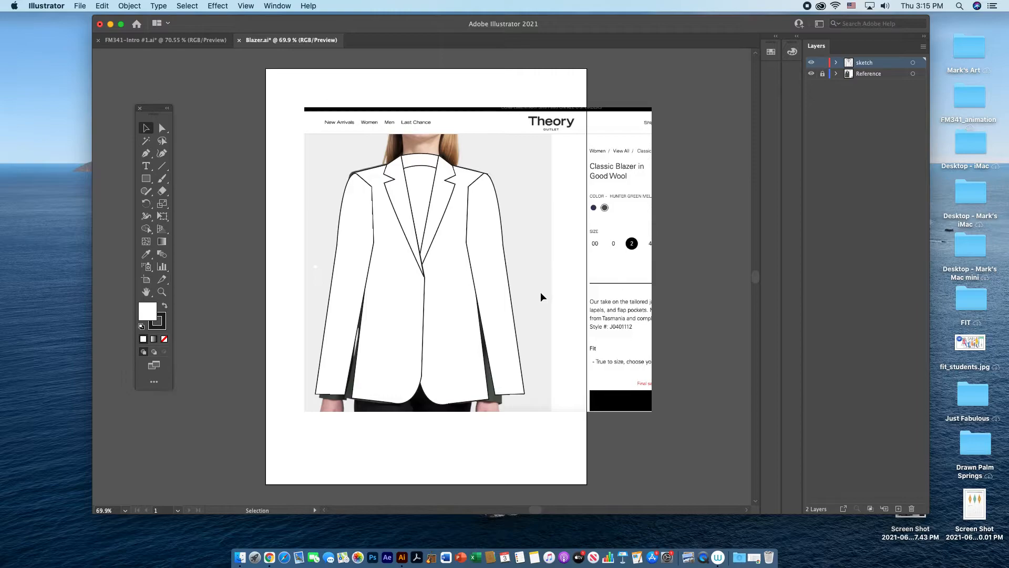
Step: Select both sleeves and send them to the back, behind the jacket body
left_click(500, 312)
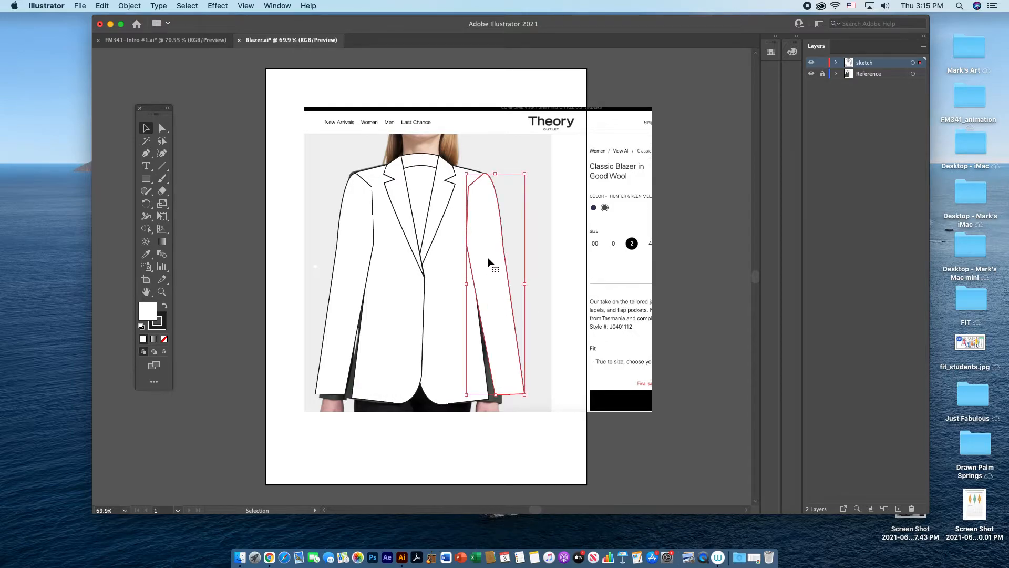
left_click(349, 272, "shift")
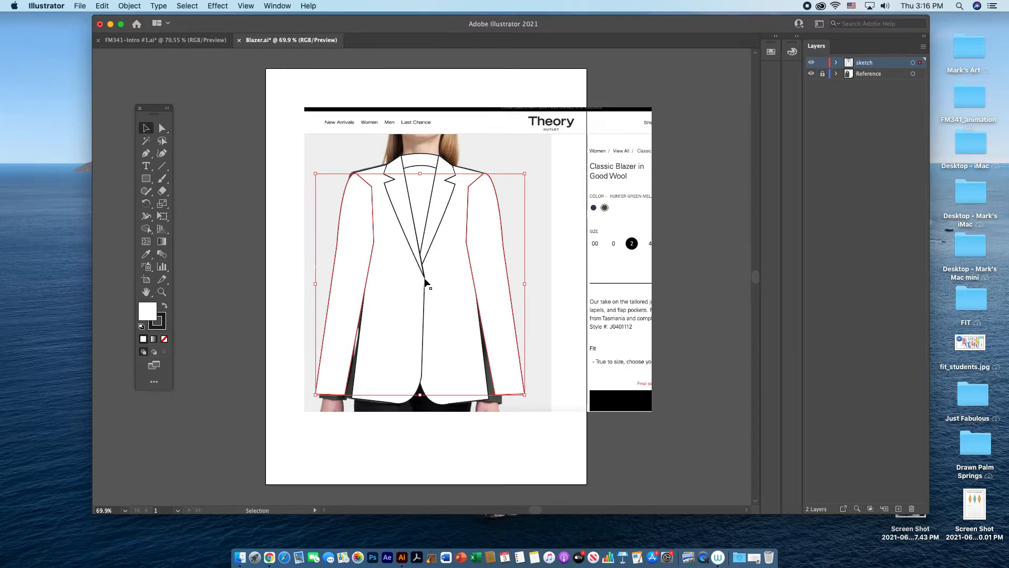
right_click(544, 270)
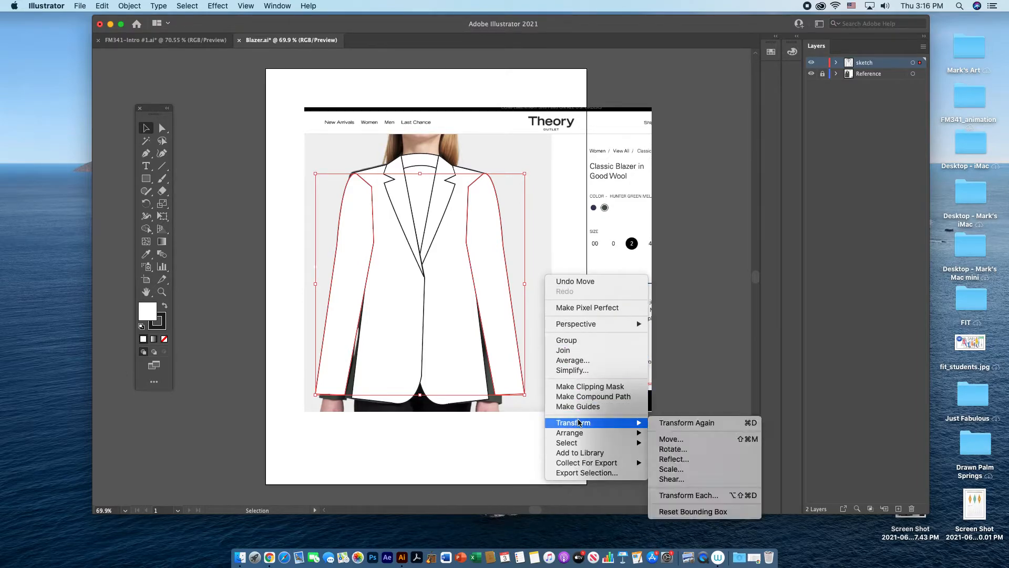
mouse_move(580, 432)
left_click(681, 463)
left_click(560, 273)
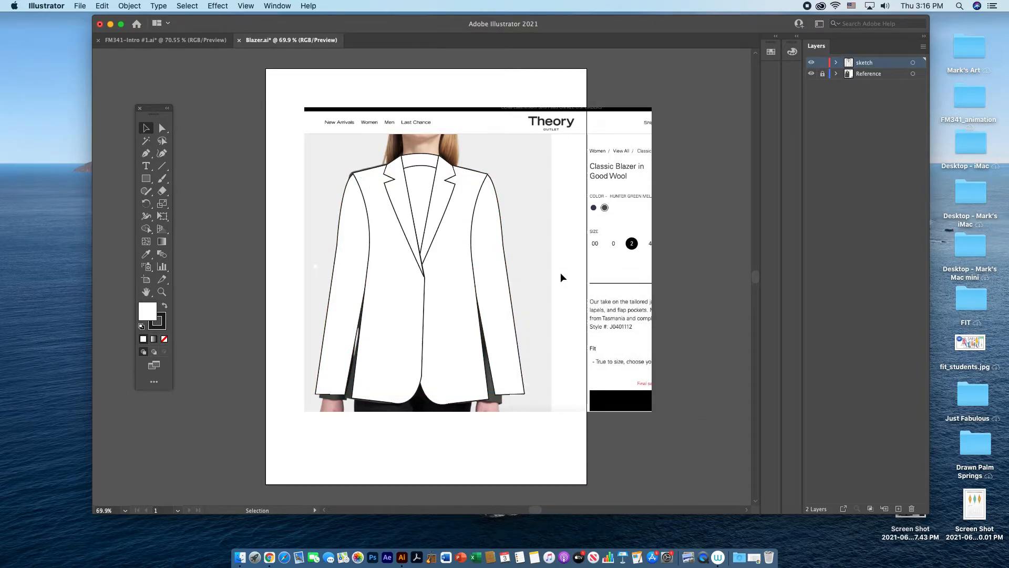
Step: Group both sleeves with the jacket body into one object
left_click_drag(335, 156, 521, 255)
left_click(129, 6)
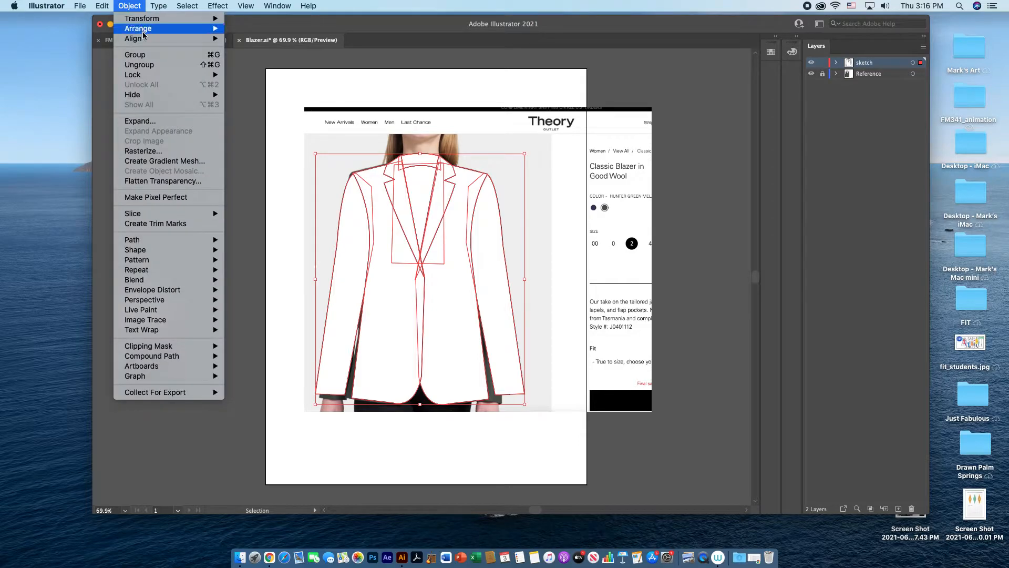
left_click(144, 55)
left_click(523, 131)
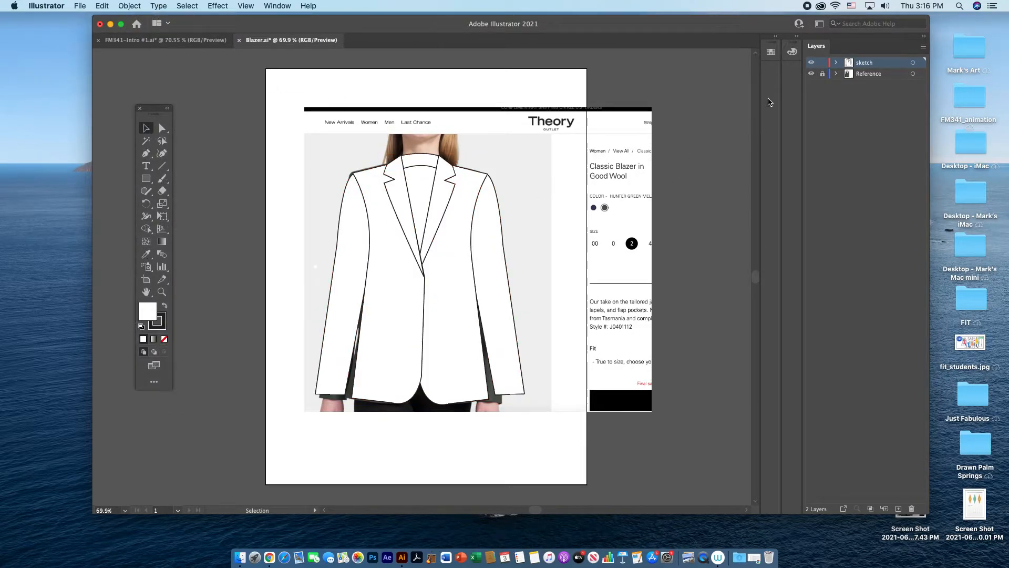
Step: Check the photo with the sketch layer hidden, show the layer again, and move the grouped jacket left off the photo for Pen tracing
left_click(810, 62)
left_click(810, 63)
left_click(145, 153)
left_click(146, 128)
left_click_drag(459, 275, 274, 269)
left_click(147, 153)
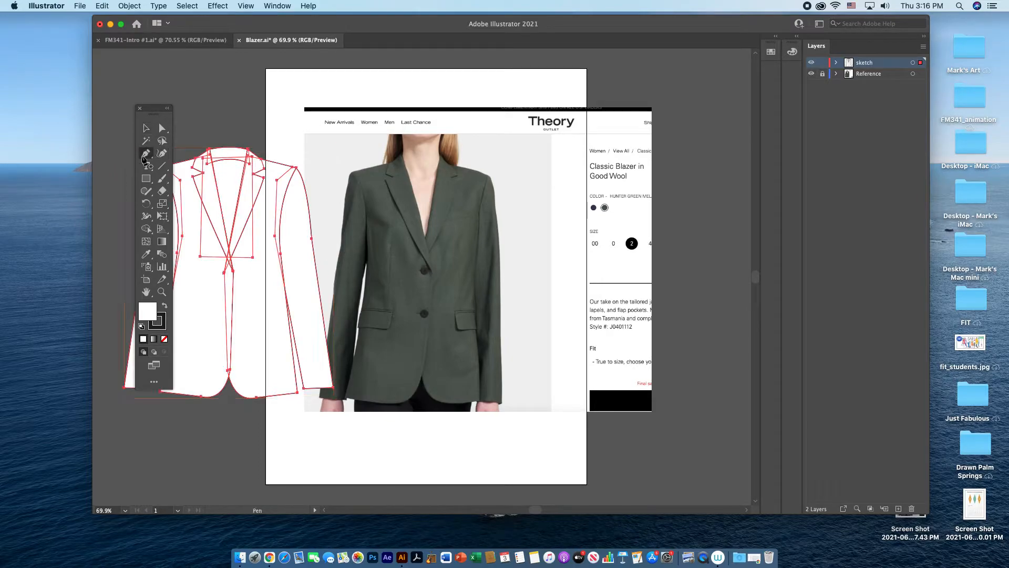
Step: Trace the left pocket flap on the photo as a closed shape with rounded lower corners, using the Pen tool
left_click(360, 313)
left_click(392, 311)
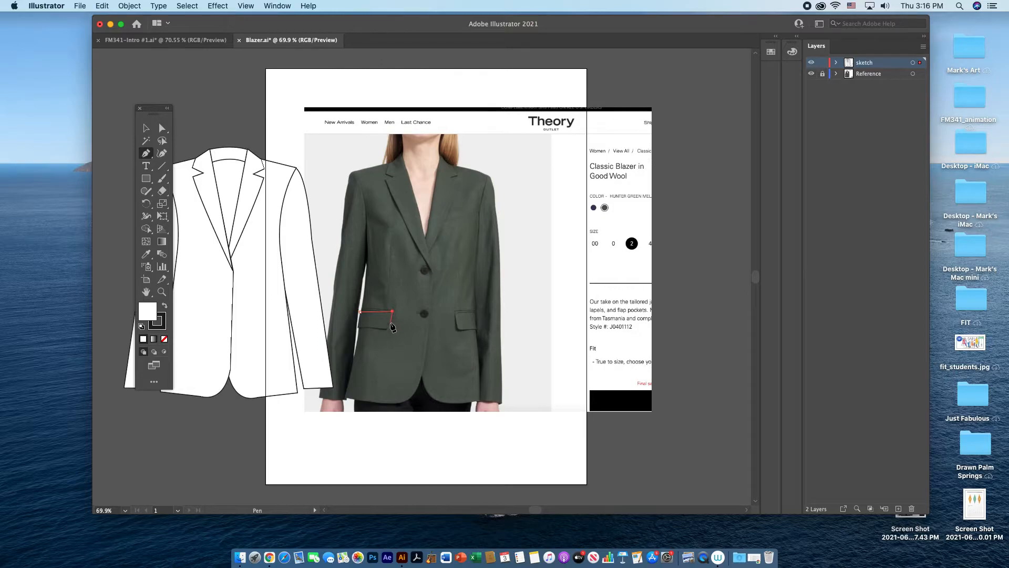
left_click(390, 324)
left_click(373, 330)
left_click_drag(381, 330, 366, 328)
left_click(359, 328)
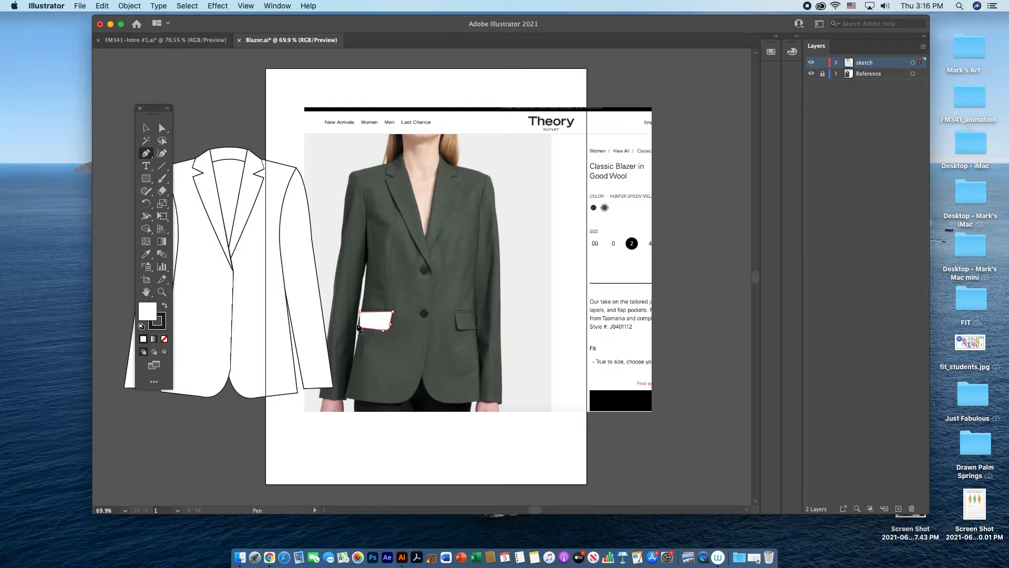
left_click_drag(358, 324, 358, 319)
left_click(357, 321)
left_click(360, 311)
left_click(147, 128)
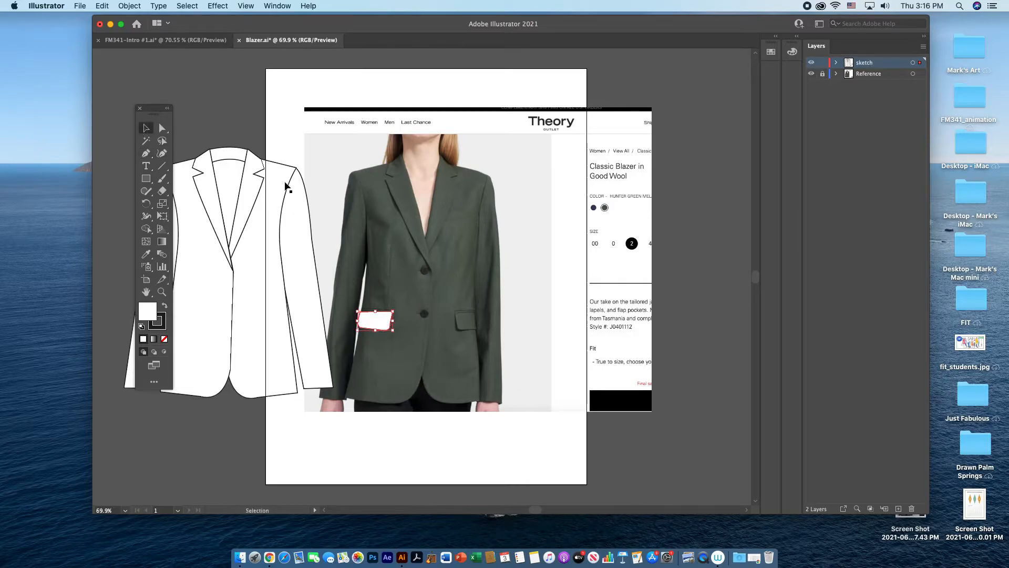
Step: Move the anchor above the left pocket flap's lower inner corner slightly outward to straighten that side edge
left_click(437, 306)
key("super+plus")
key("super+plus")
key("super+plus")
key("super+plus")
left_click_drag(378, 392, 534, 219)
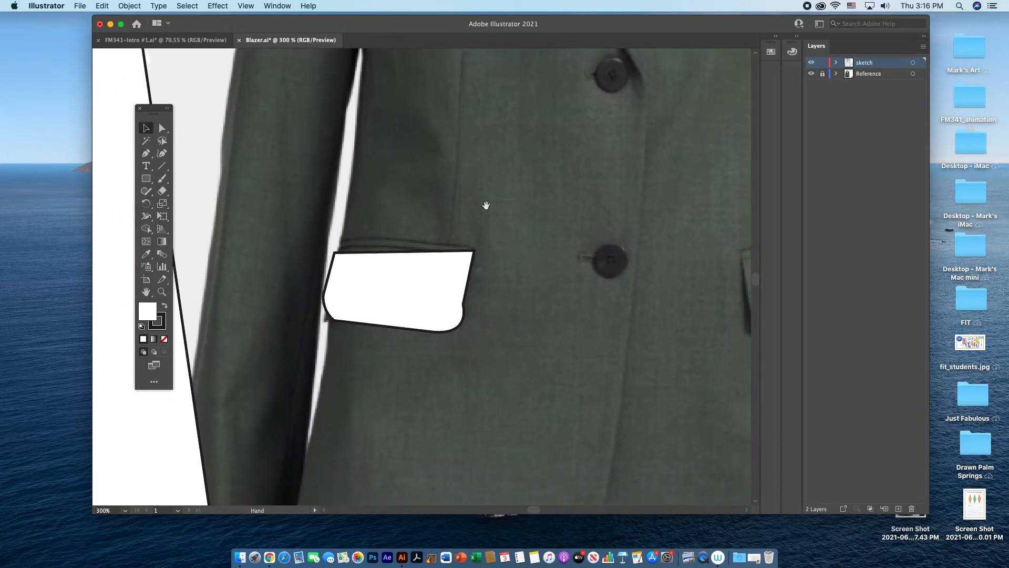
key("a")
left_click(467, 305)
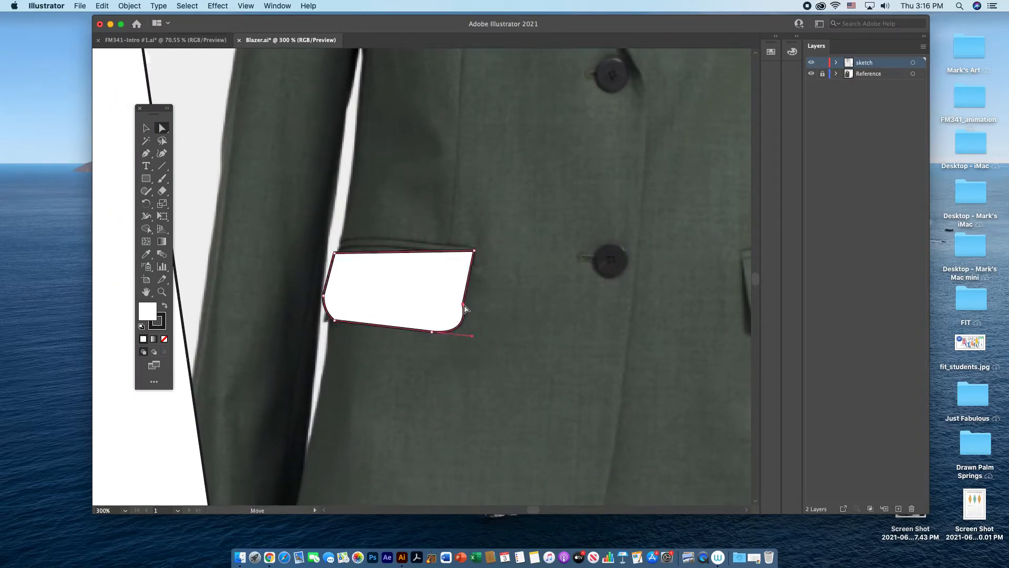
left_click(467, 304)
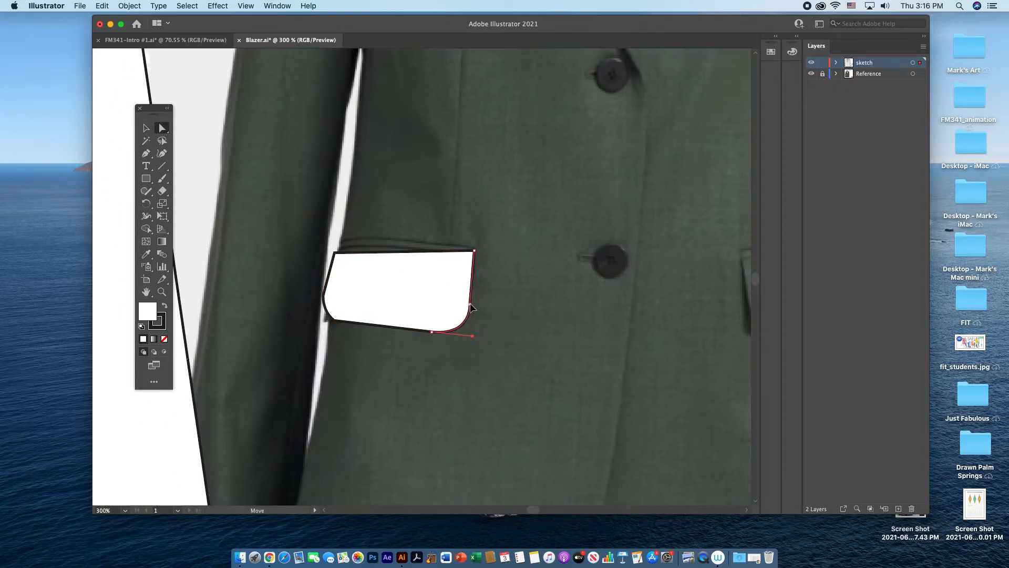
left_click(502, 286)
Step: Draw a straight welt line just above the left pocket flap with the Pen tool and remove its fill
left_click(147, 156)
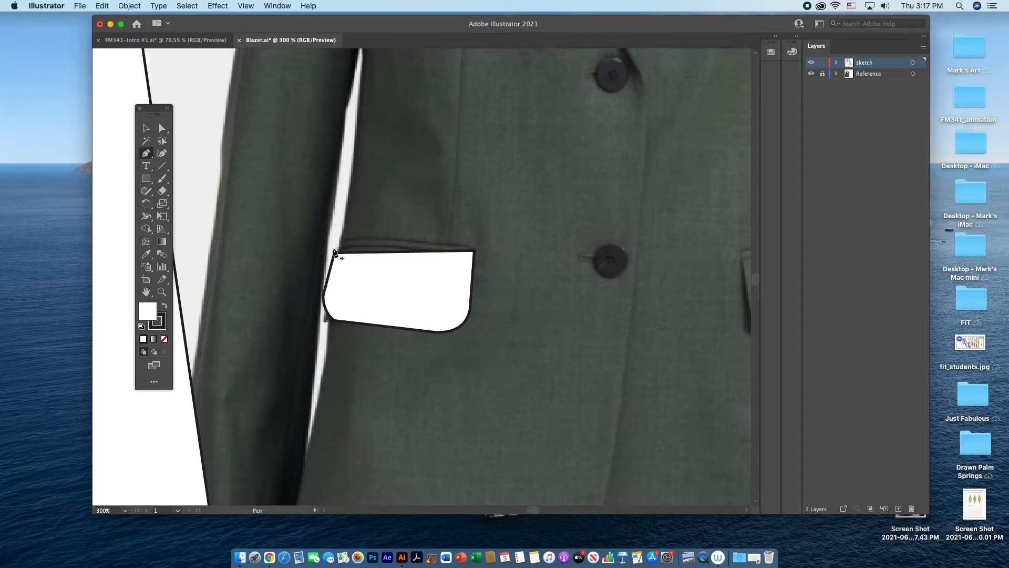
left_click(336, 246)
left_click(471, 244)
key("v")
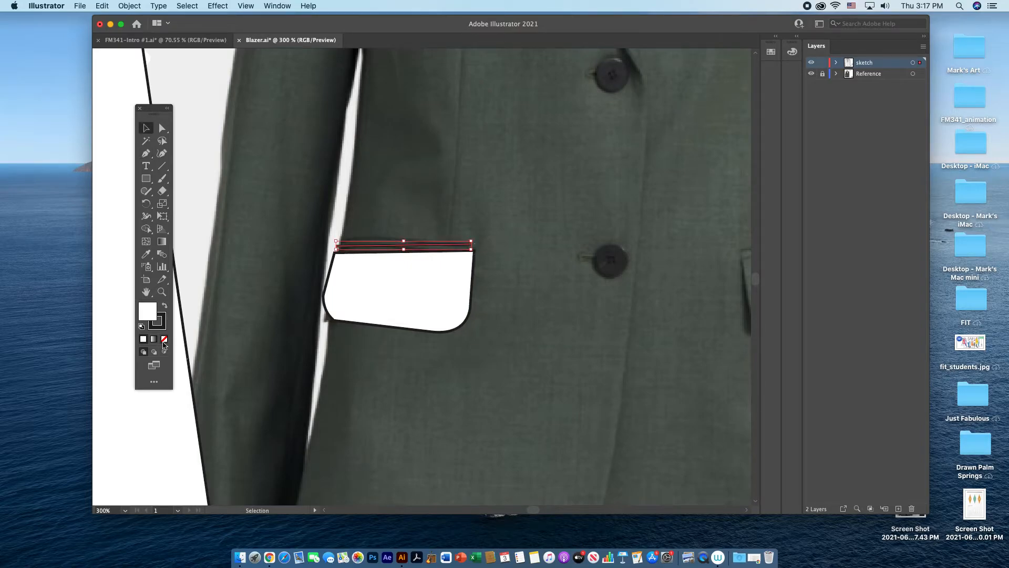
left_click(164, 339)
left_click(484, 292)
Step: Group the left pocket flap with the welt line above it
left_click(442, 309)
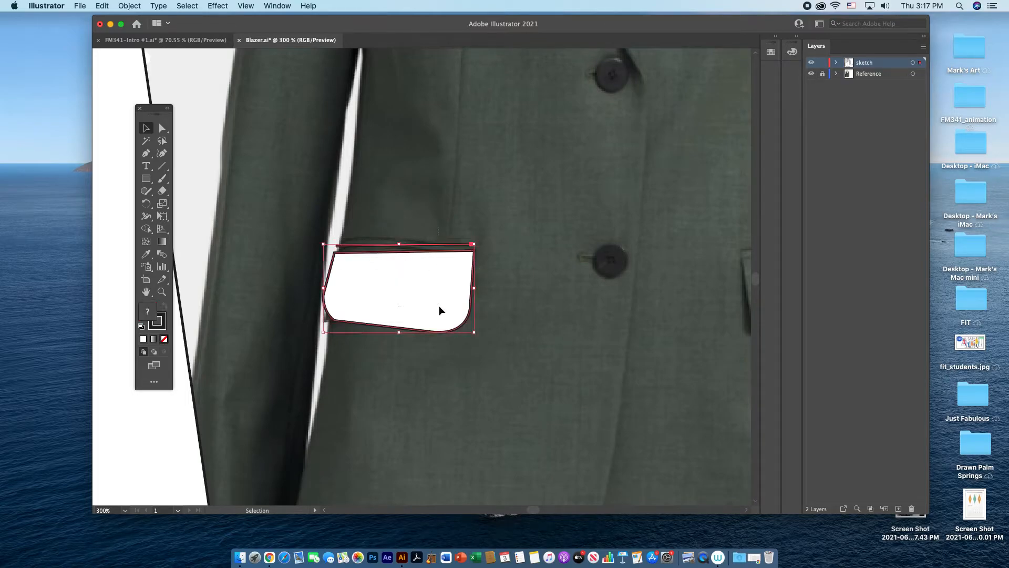
left_click(130, 7)
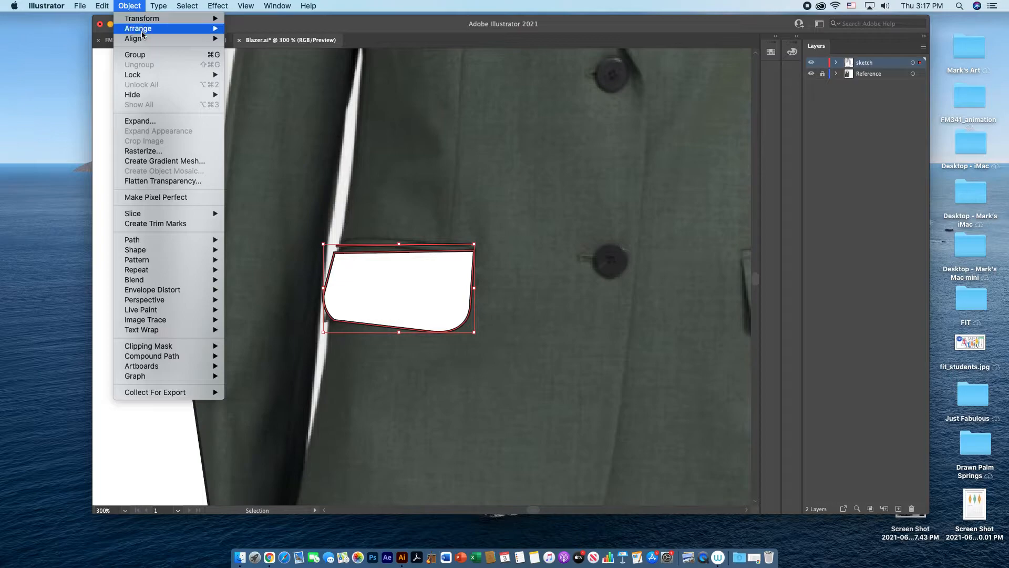
left_click(136, 55)
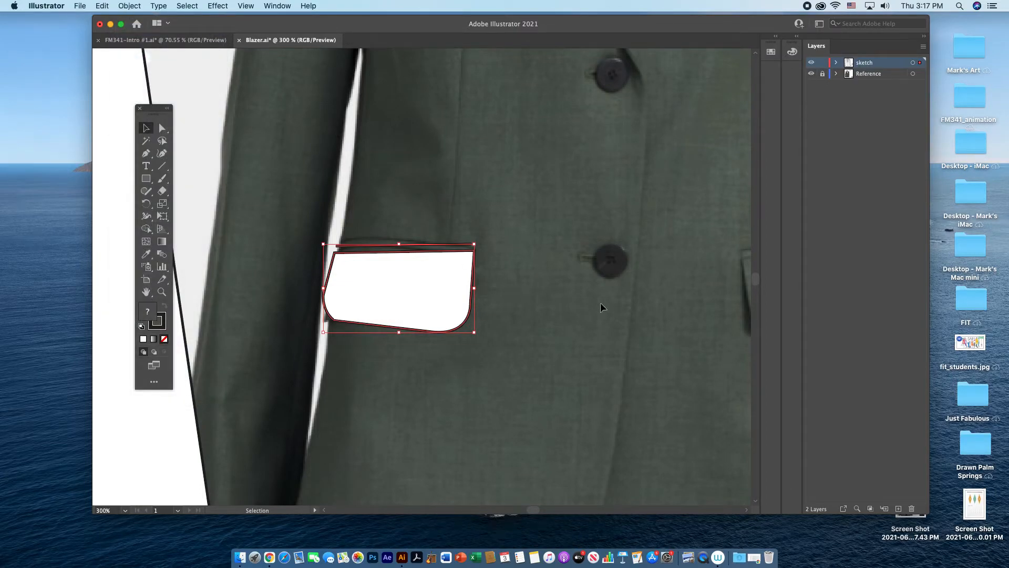
Step: Duplicate the grouped pocket horizontally to the other side of the jacket front
key("super+minus")
key("super+minus")
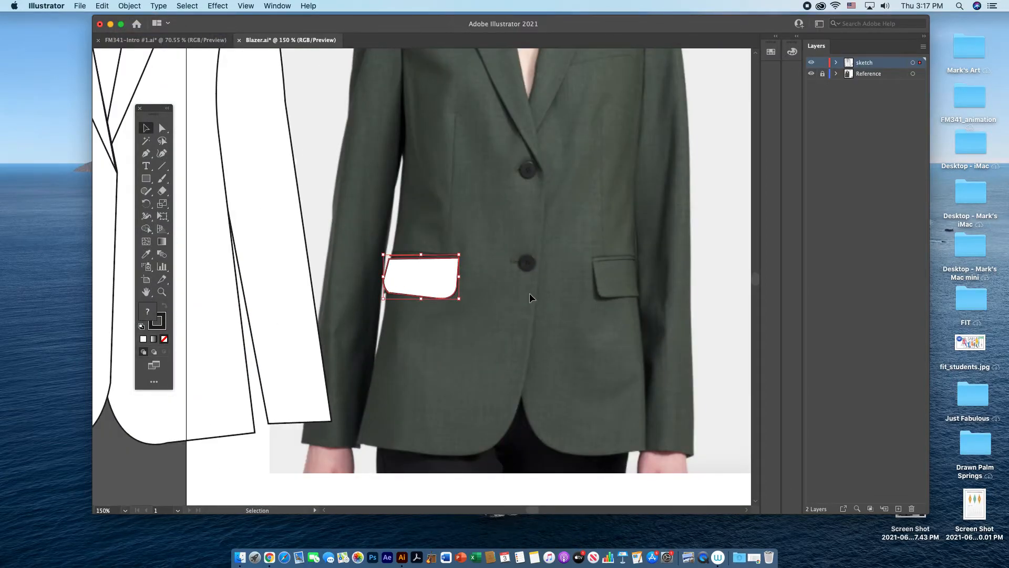
left_click_drag(427, 282, 583, 283)
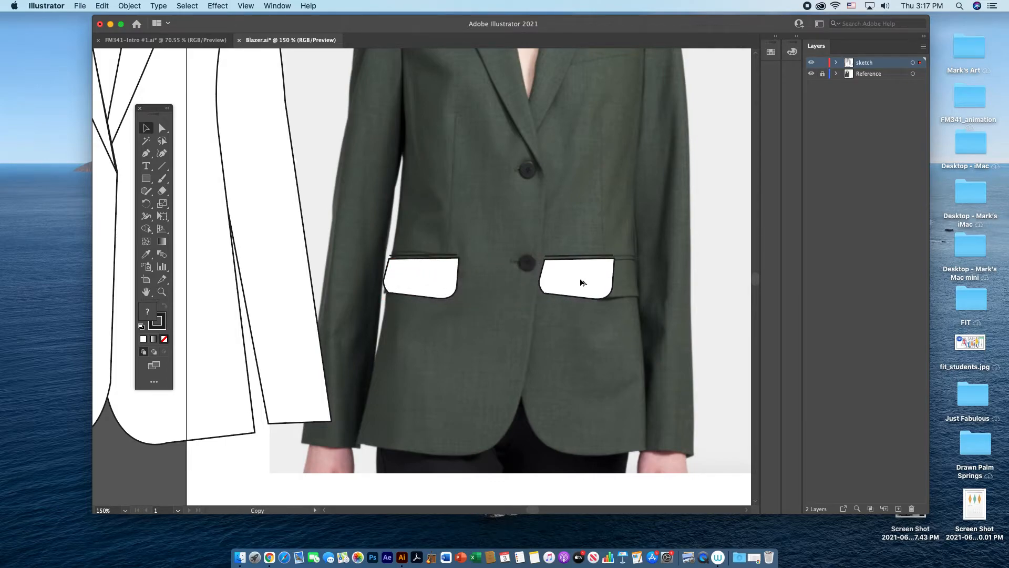
Step: Reflect the copied pocket across the vertical axis and move it onto the right pocket in the photo
right_click(580, 279)
mouse_move(665, 413)
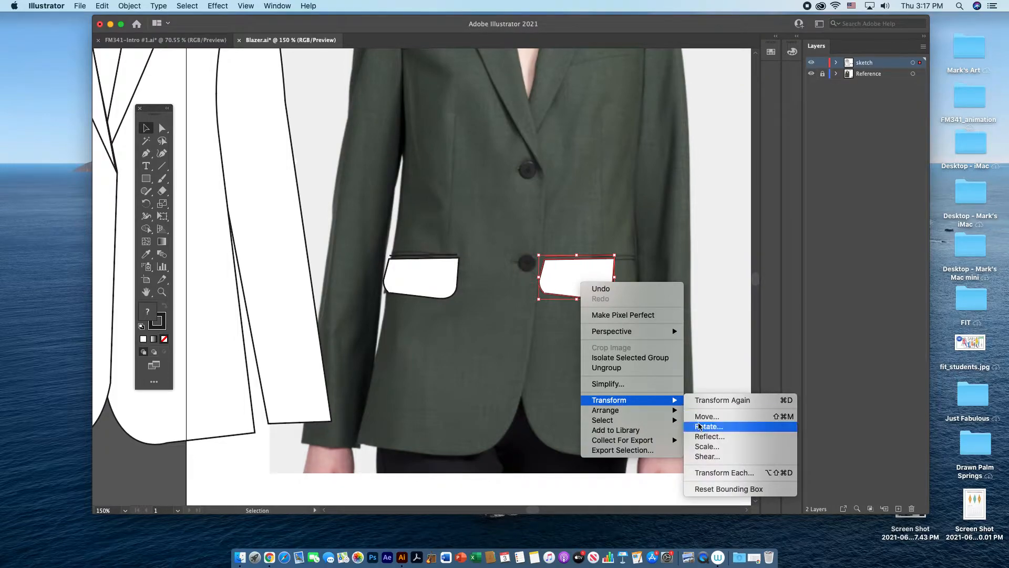
left_click(710, 436)
key("Return")
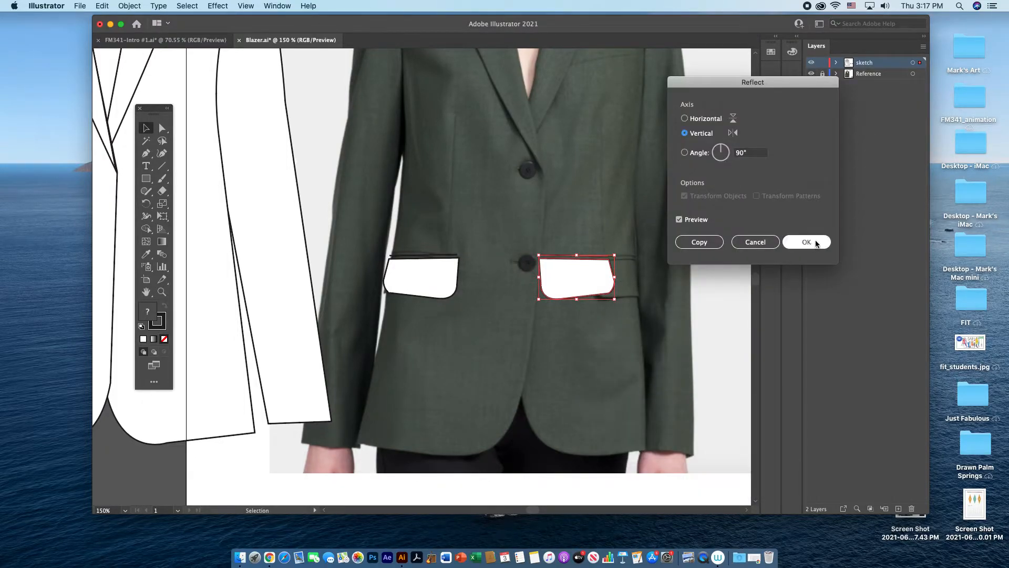
left_click_drag(590, 288, 624, 280)
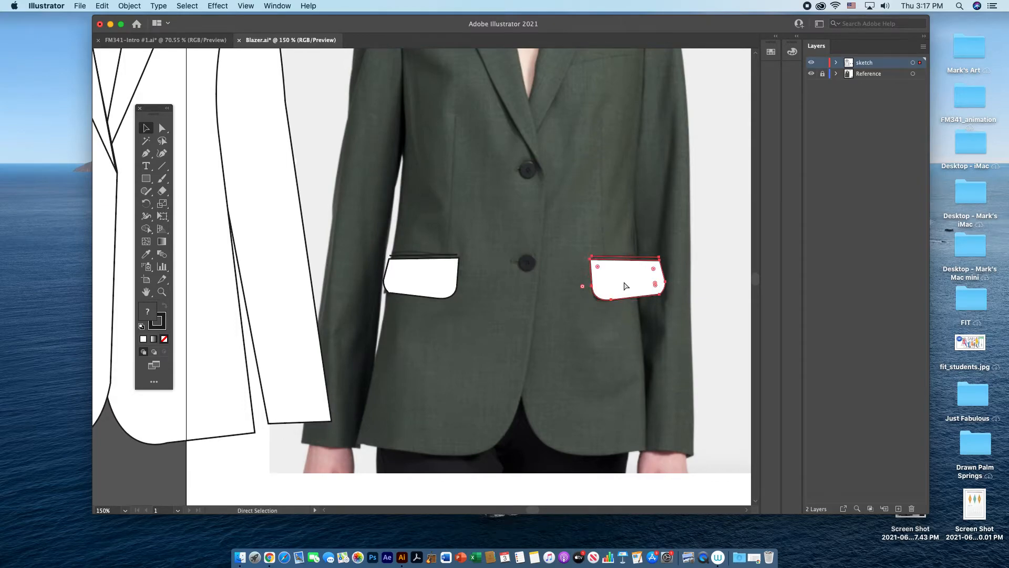
Step: Move the grouped jacket back over the photo and shift the right pocket inward so it clears the sleeve
key("super+minus")
key("super+minus")
left_click_drag(277, 247, 447, 247)
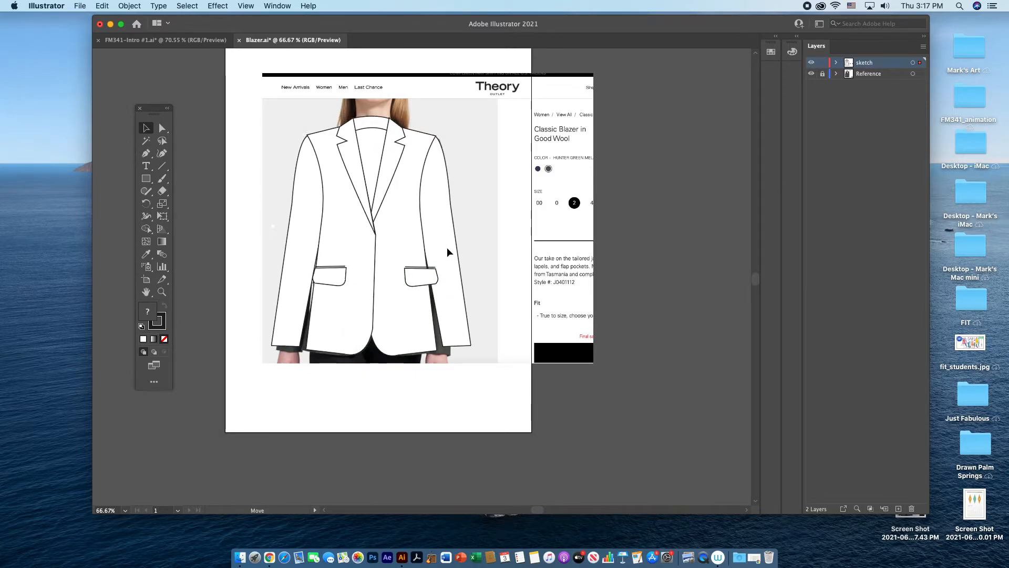
left_click(479, 279)
left_click_drag(426, 282, 416, 277)
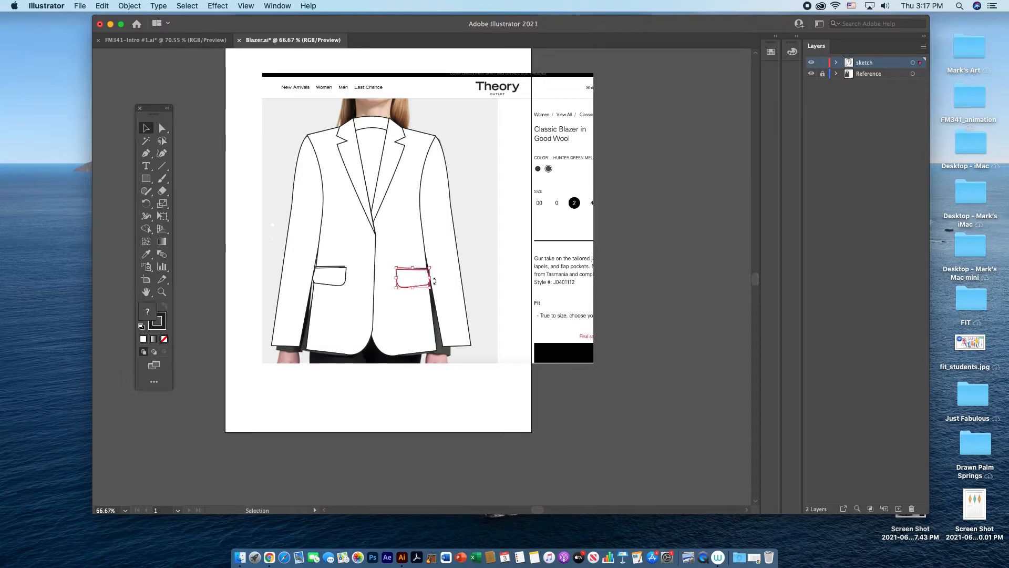
left_click(490, 291)
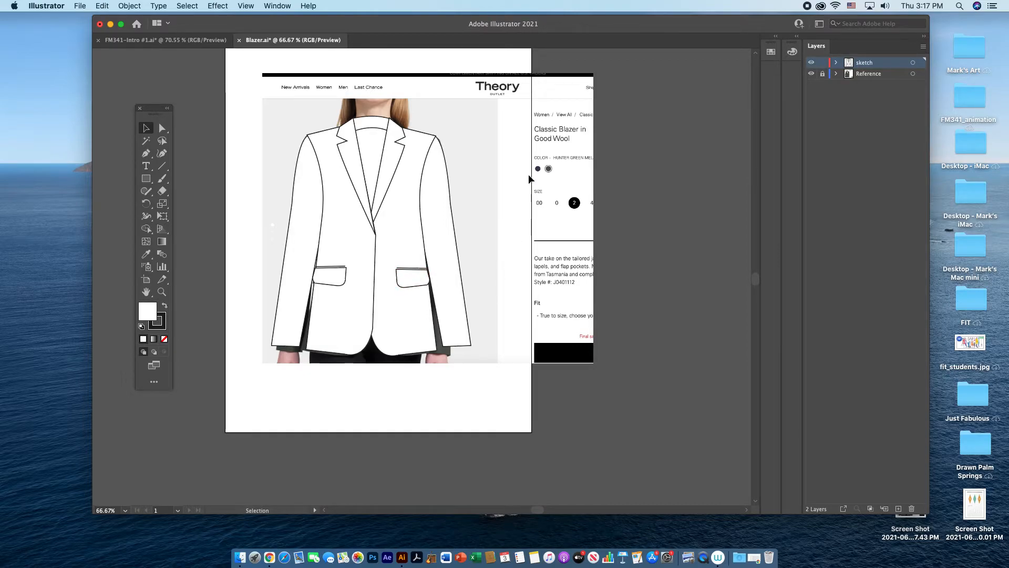
Step: Check the photo with the sketch layer hidden, show the layer again, and draw a small button circle in the blank area left of the jacket
left_click(812, 62)
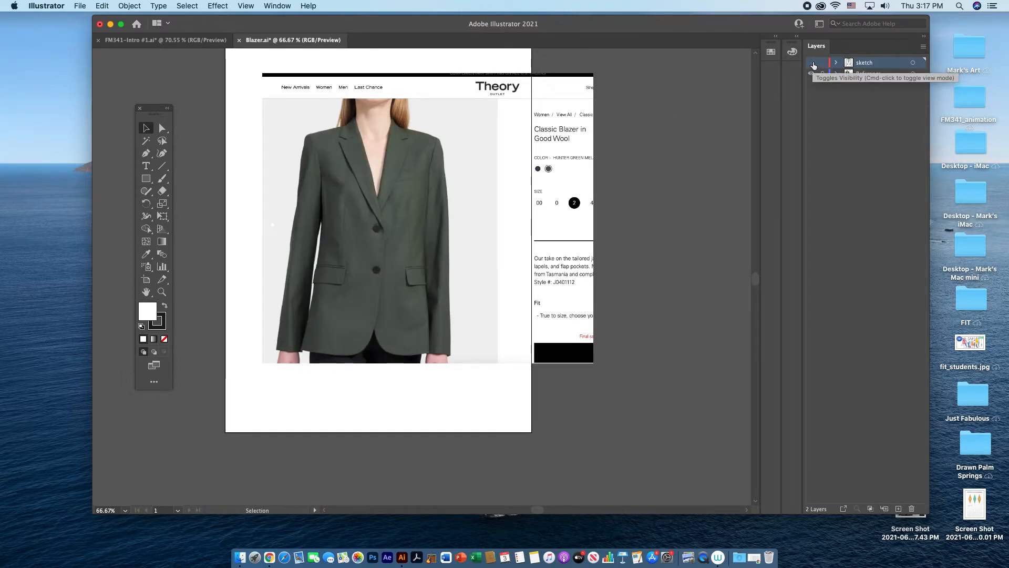
left_click(813, 62)
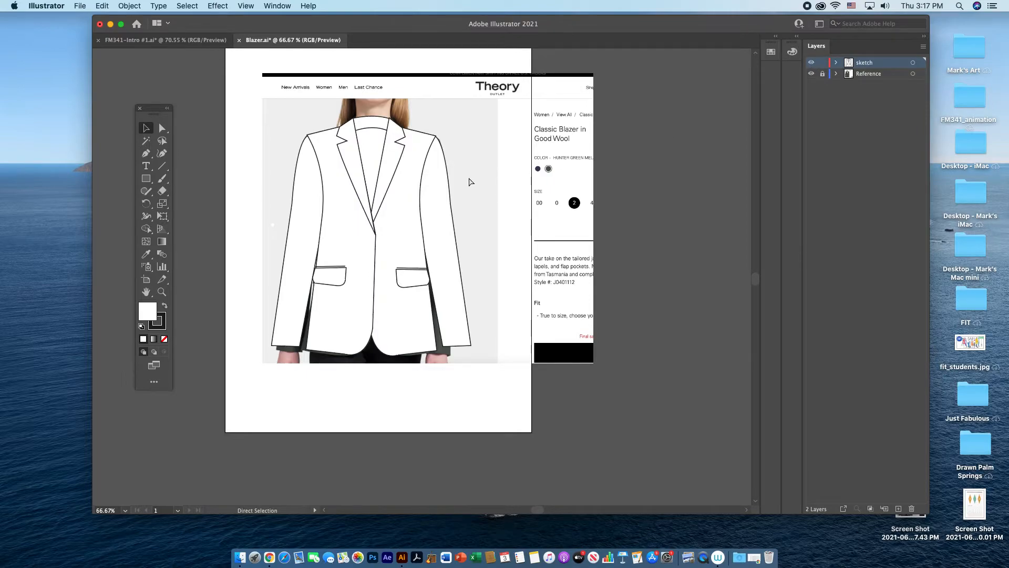
key("super+equal")
key("super+equal")
key("super+equal")
key("super+equal")
left_click_drag(311, 225, 730, 309)
left_click_drag(441, 244, 552, 250)
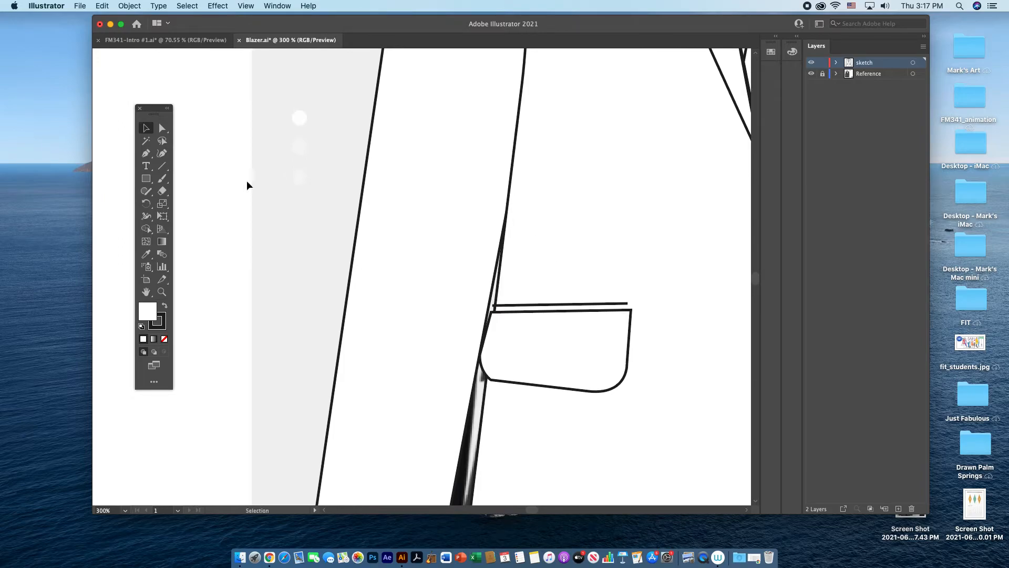
left_click(147, 179)
left_click(147, 180)
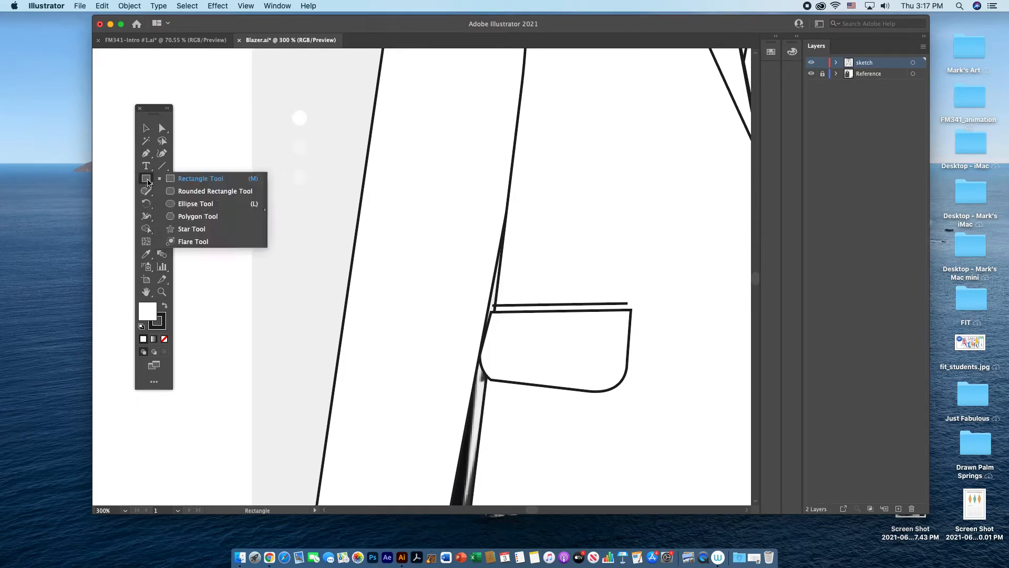
left_click(176, 205)
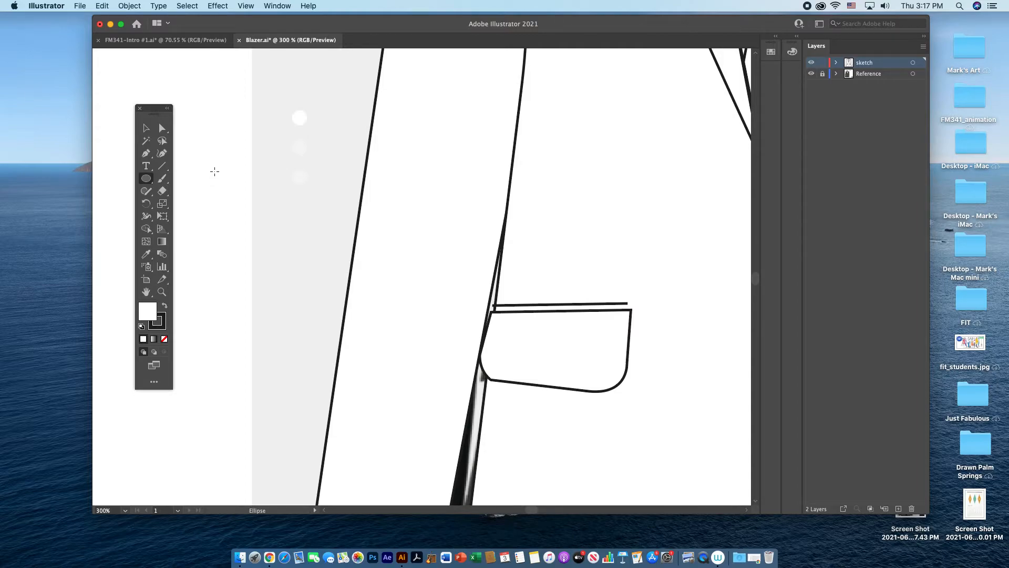
left_click_drag(214, 171, 228, 187)
Step: Place the button circle on the jacket front just below the lapel point and compare its position with the photo
key("super+minus")
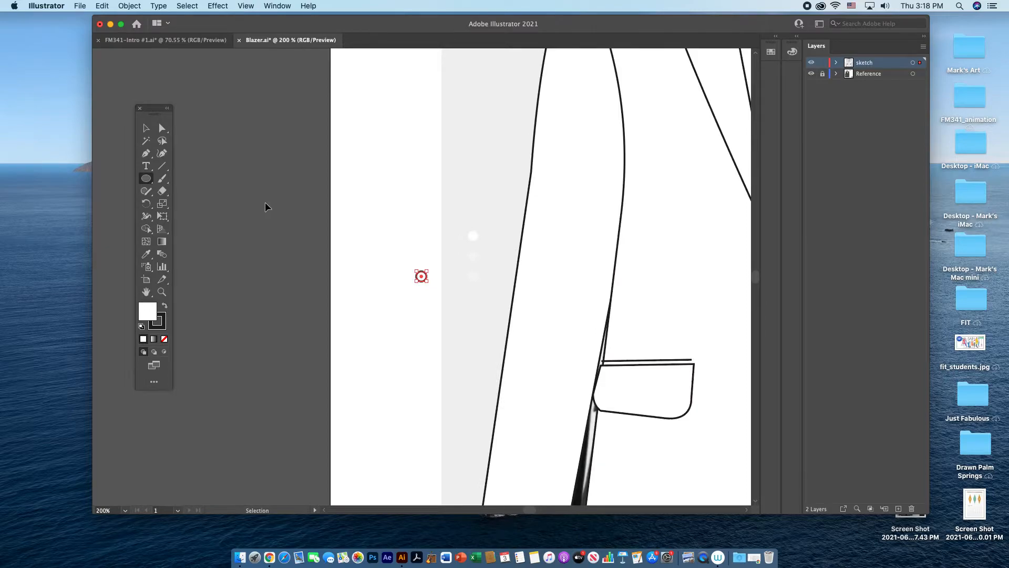
left_click_drag(426, 211, 244, 189)
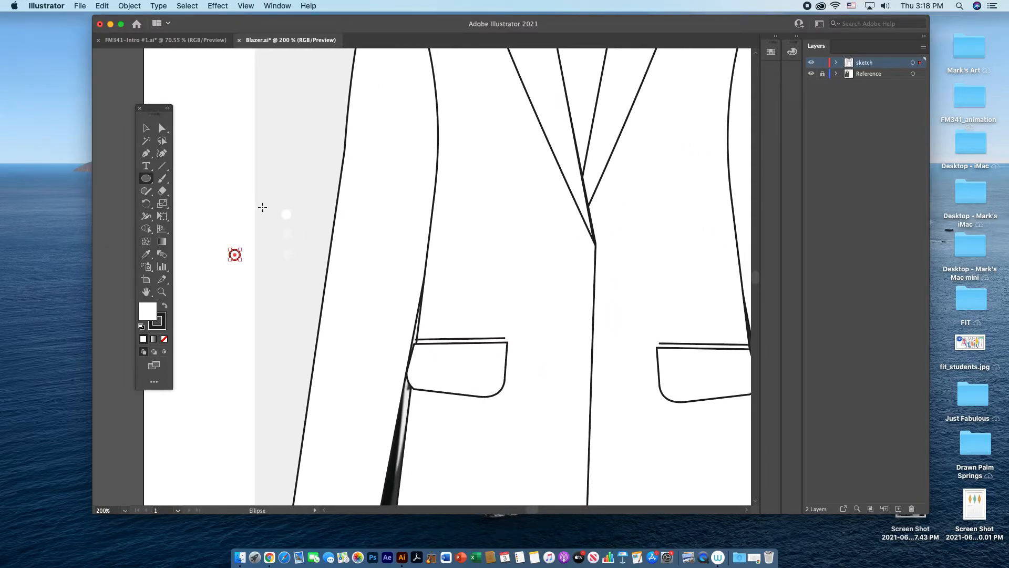
left_click(146, 127)
left_click_drag(235, 256, 581, 258)
left_click(812, 63)
left_click(813, 63)
Step: Enlarge the button circle and move it to the blank area left of the jacket
left_click(578, 254)
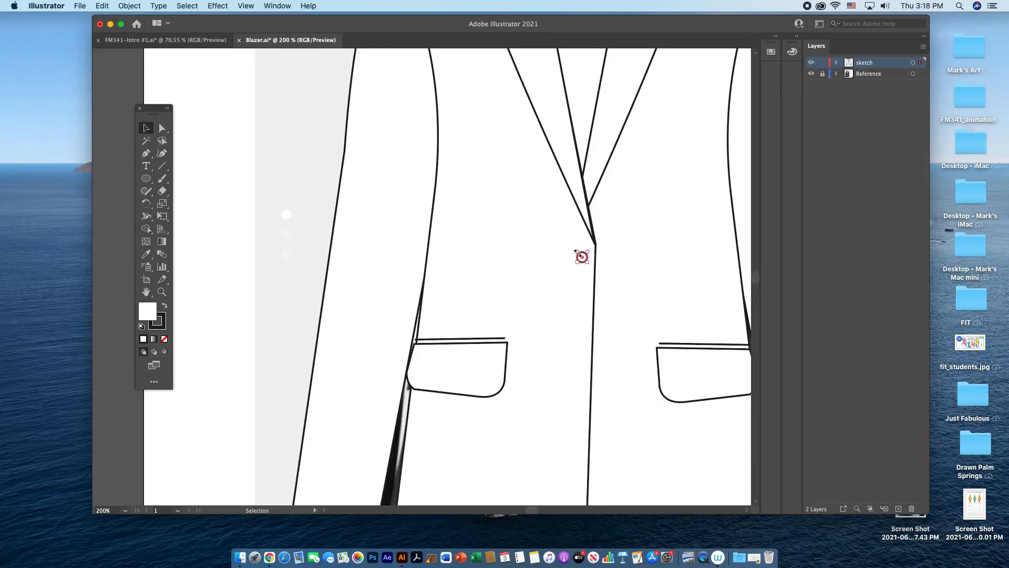
left_click_drag(576, 251, 222, 228)
left_click(251, 257)
Step: Draw a narrow pointed buttonhole shape across the button circle with the Pen tool
left_click(147, 153)
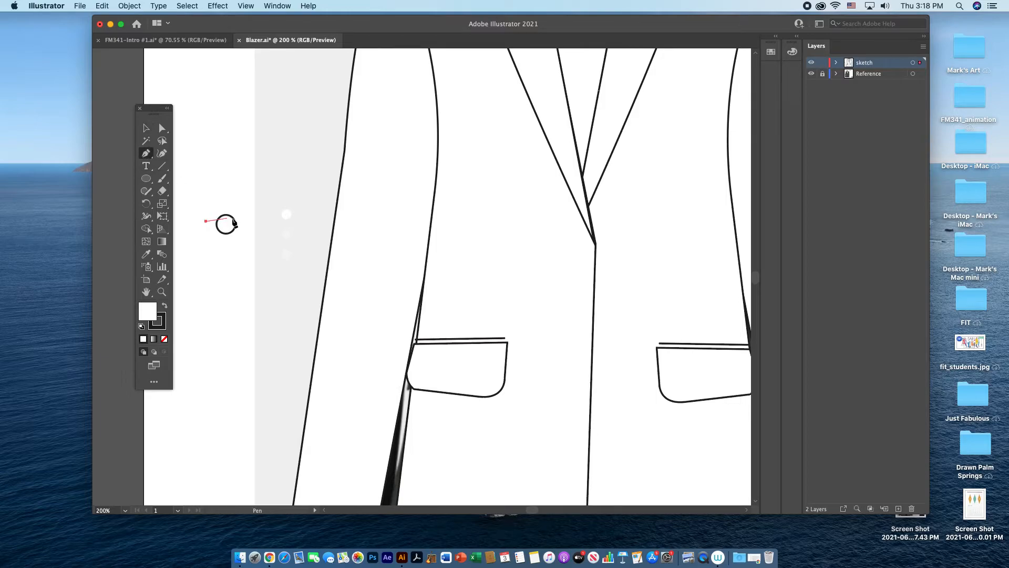
left_click_drag(255, 226, 256, 226)
left_click(147, 128)
left_click(258, 221)
Step: Send the buttonhole shape to the back, behind the button circle, and nudge the circle 0.01 in to align it
left_click(227, 224)
right_click(227, 223)
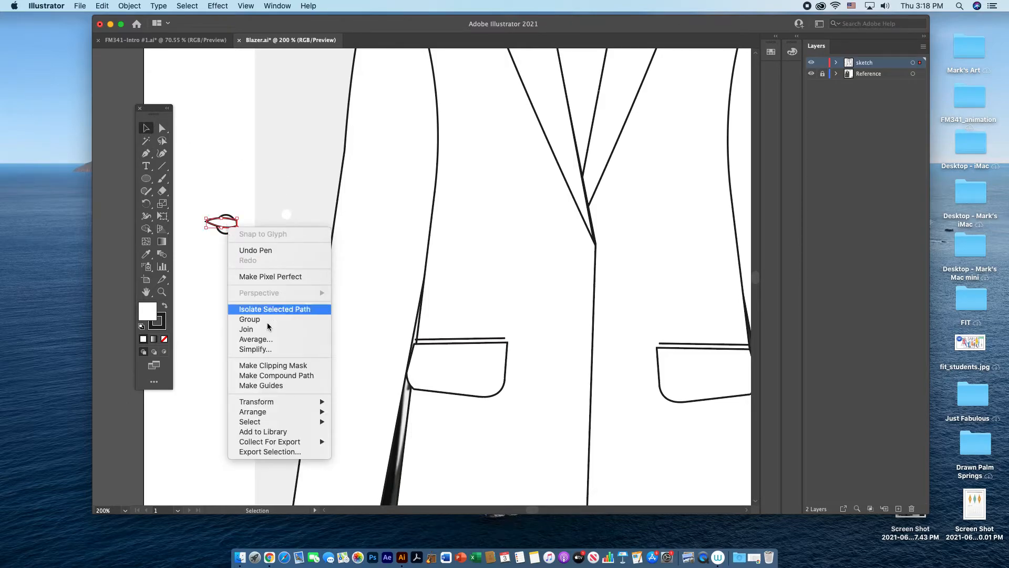
mouse_move(287, 412)
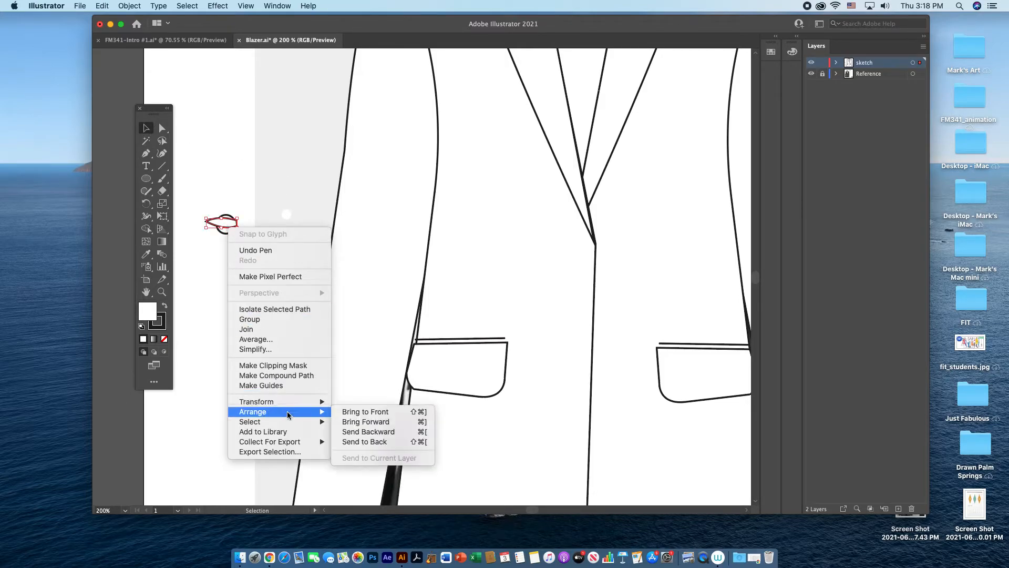
left_click(387, 441)
left_click(265, 217)
left_click(229, 228)
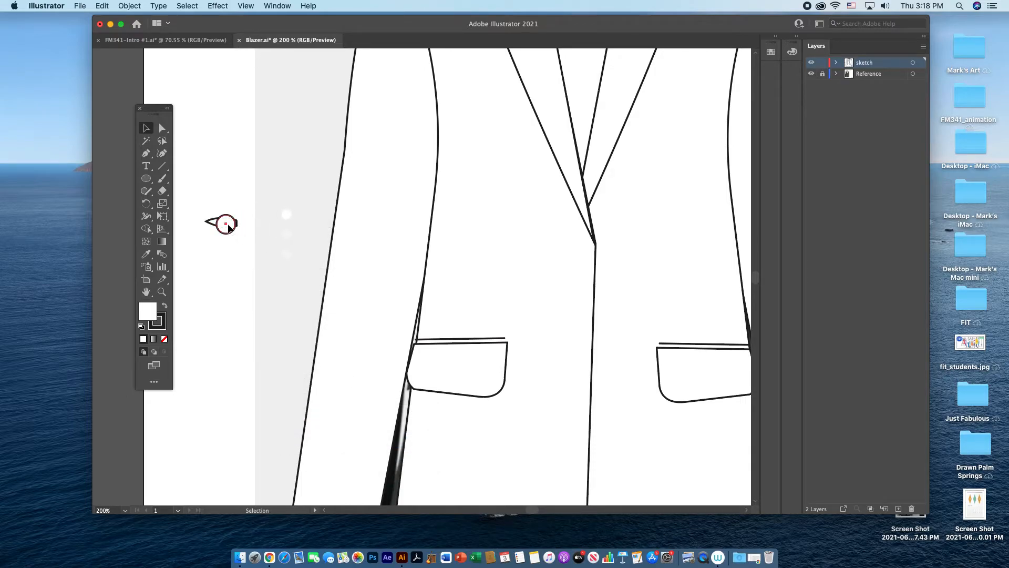
left_click(226, 224)
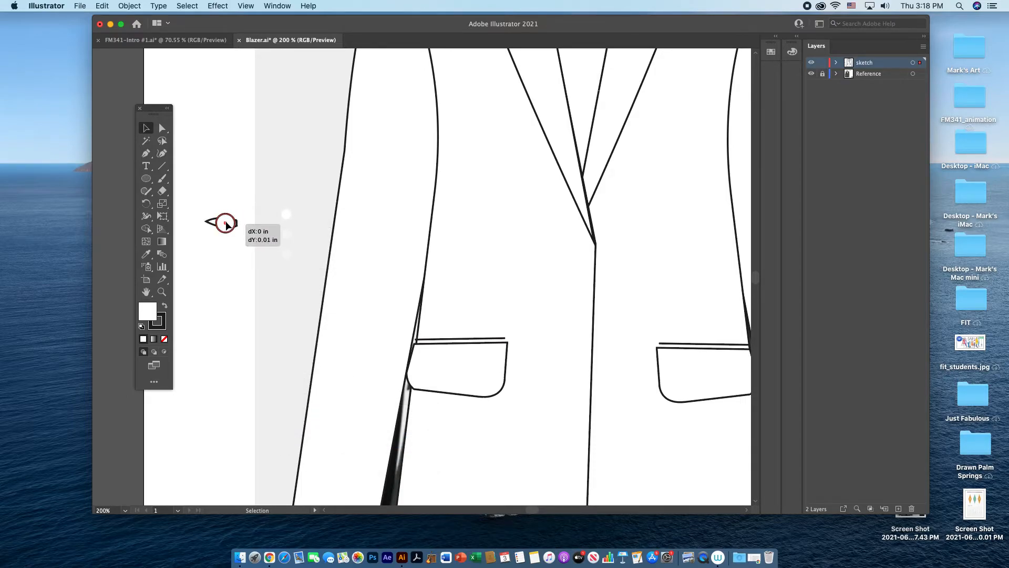
left_click(253, 210)
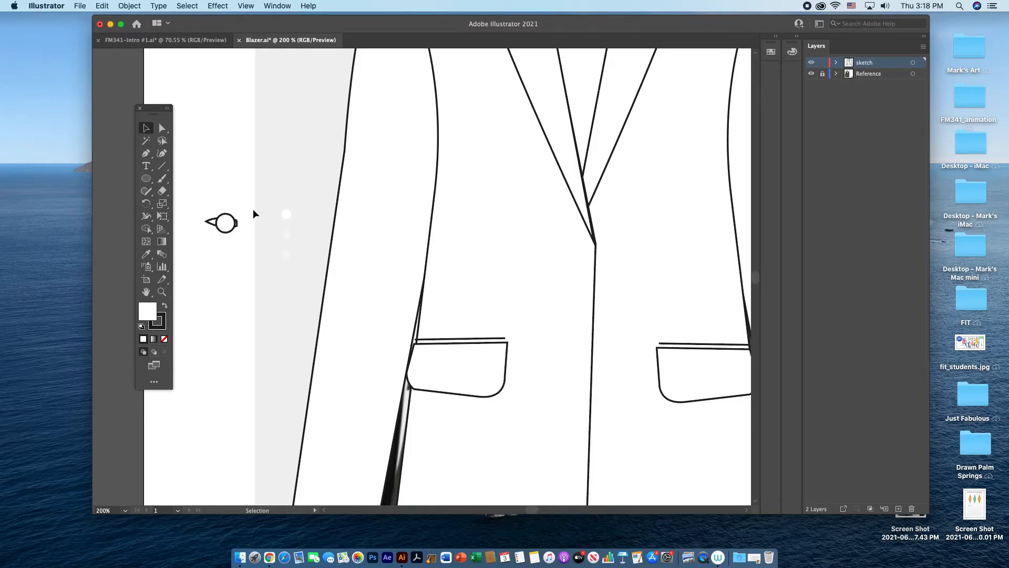
Step: Draw a tiny circle in the blank area beside the button and swap its fill and stroke for a black fill
key("super+equal")
key("super+equal")
left_click_drag(254, 214, 515, 246)
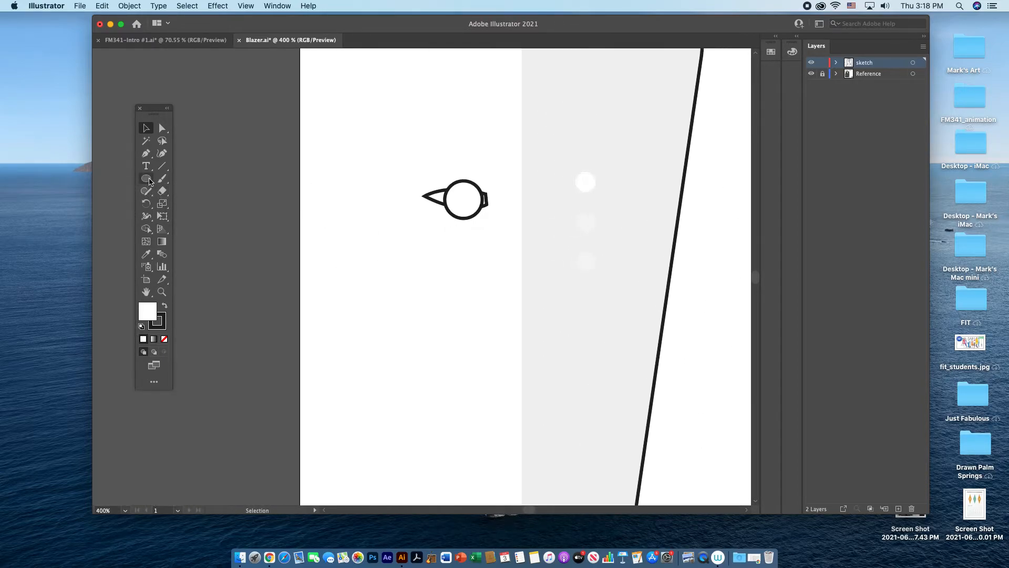
left_click(147, 179)
left_click_drag(381, 242, 386, 248)
left_click(164, 307)
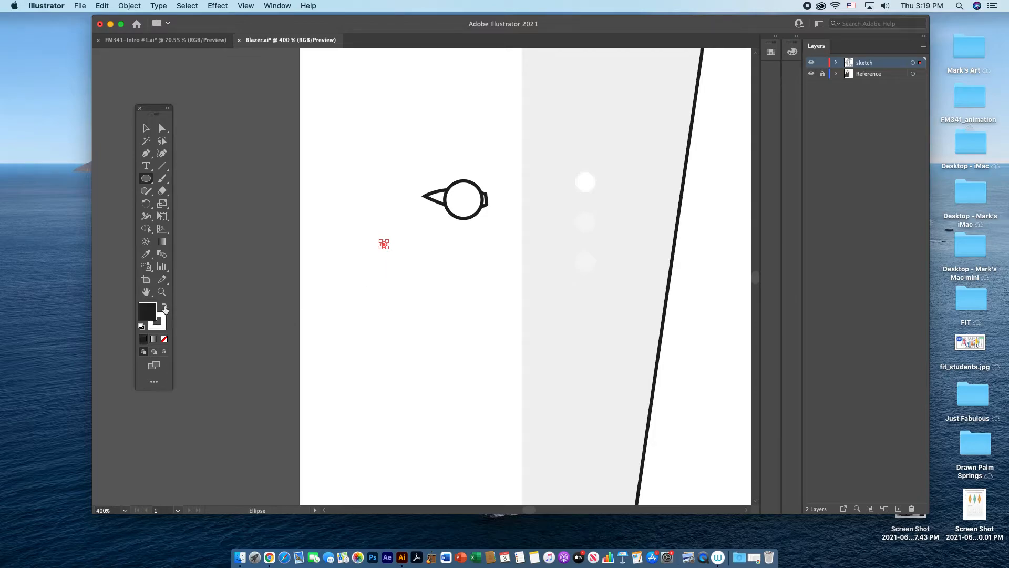
left_click(147, 129)
Step: Enlarge the tiny black circle slightly and remove its stroke
left_click(385, 246)
left_click_drag(387, 248, 393, 254)
left_click(156, 325)
left_click(164, 340)
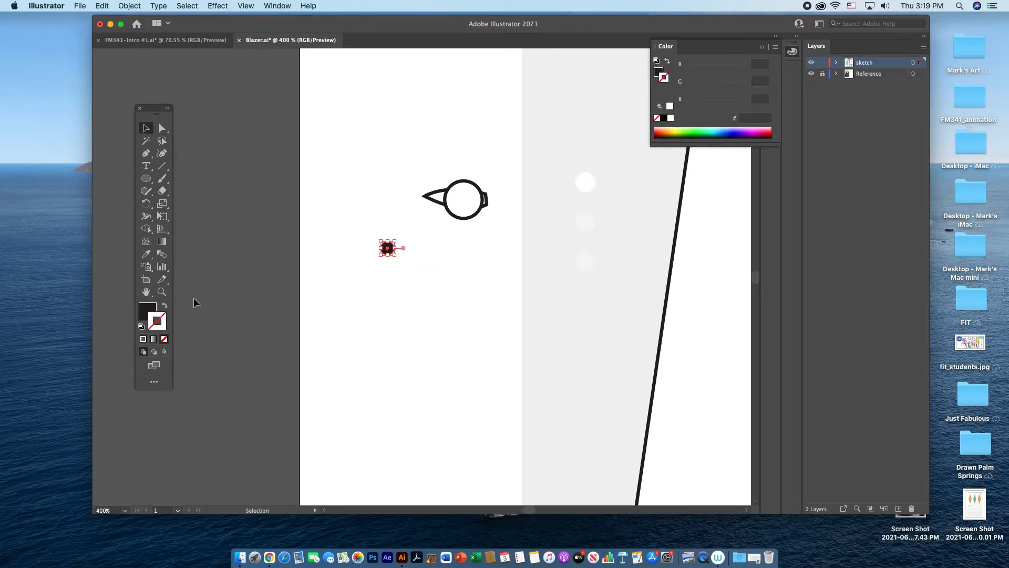
Step: Place two black holes, one above the other, inside the button and group them with the button circle and buttonhole
left_click(339, 295)
left_click_drag(389, 252, 503, 225)
left_click(456, 274)
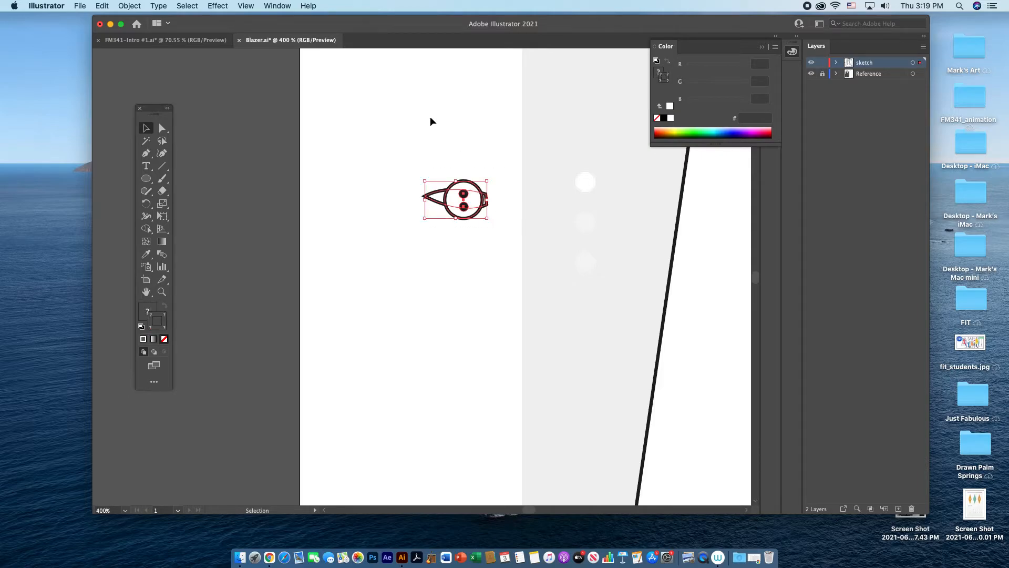
left_click(130, 5)
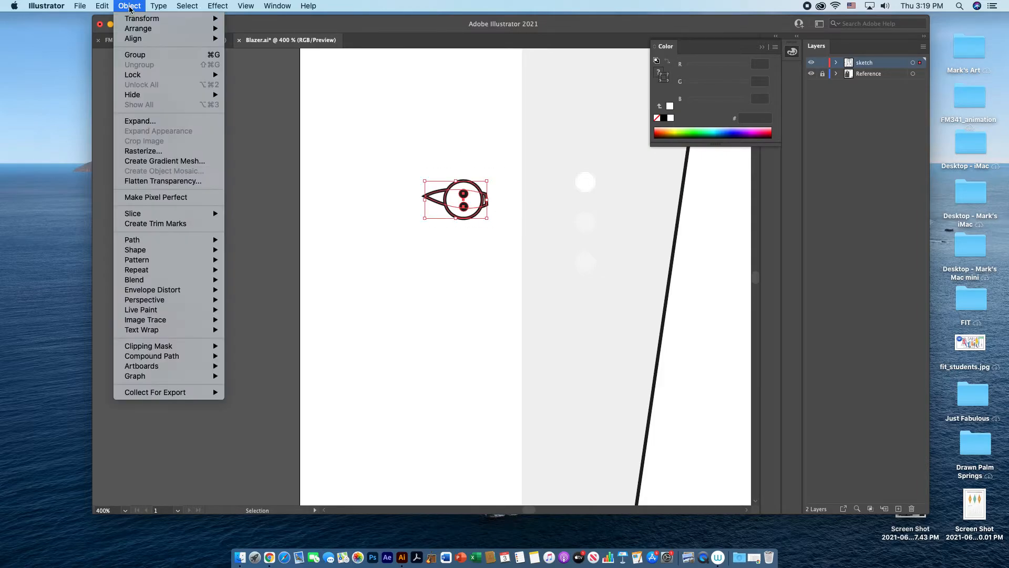
left_click(140, 55)
Step: Place the grouped button on the jacket front just below the lapel point and a copy below it at pocket height
key("a")
key("super+minus")
key("v")
key("super+minus")
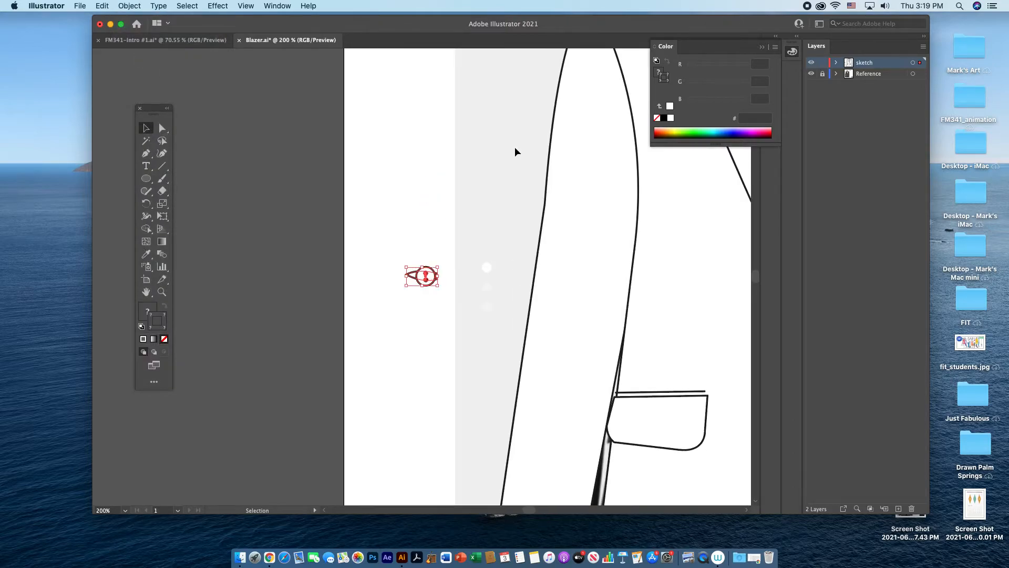
key("super+minus")
left_click_drag(516, 282, 352, 248)
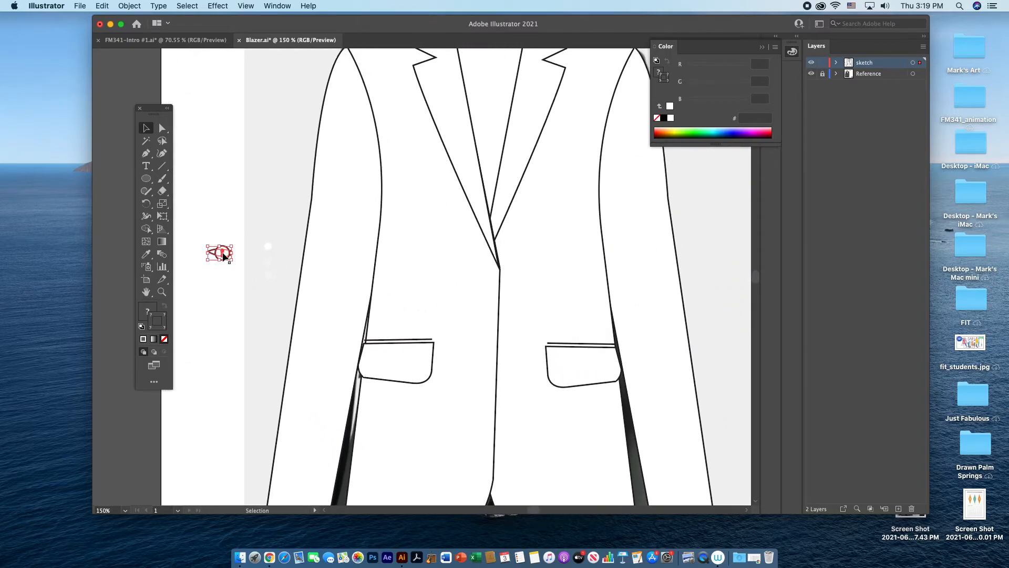
left_click_drag(222, 252, 486, 368)
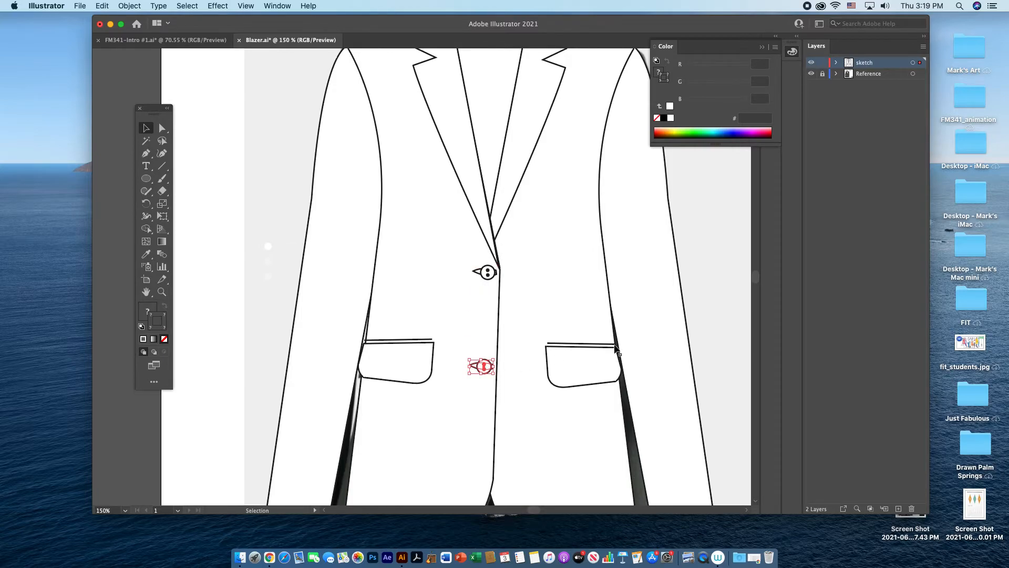
left_click(714, 333)
Step: Group the entire blazer sketch, move it off the artboard's left side, and place a duplicate over the reference photo
key("super+minus")
key("super+minus")
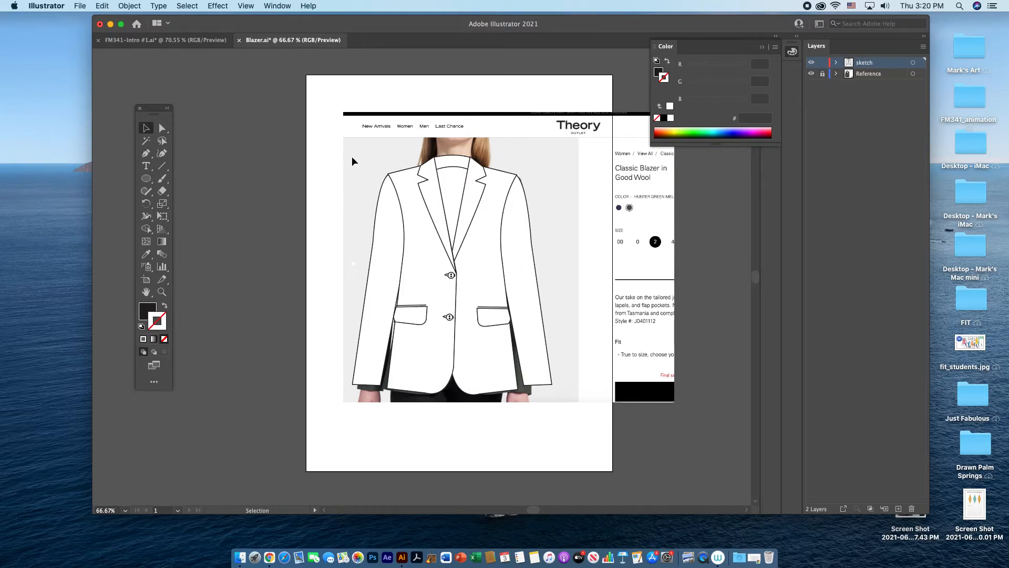
left_click_drag(355, 172, 560, 405)
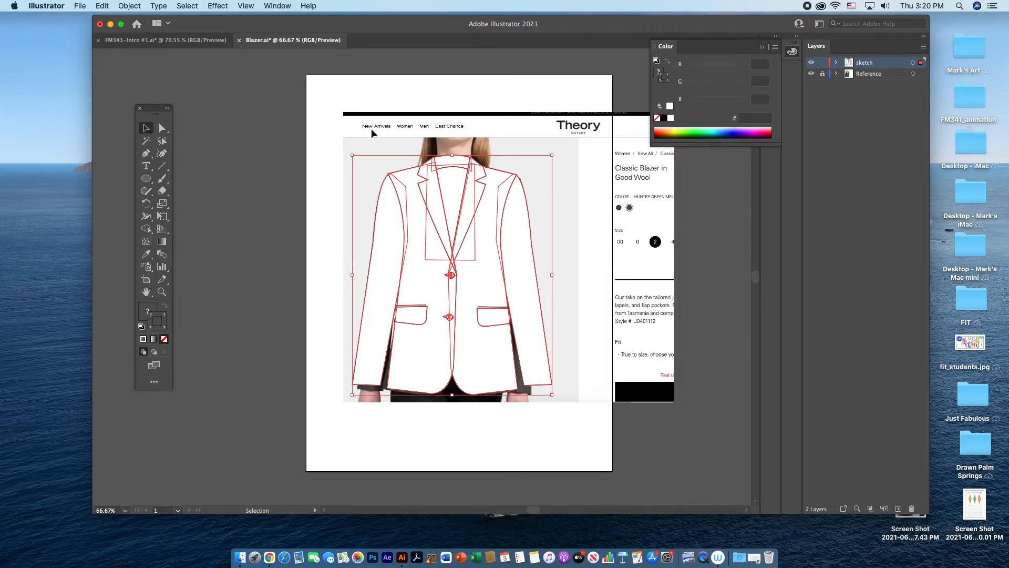
left_click(129, 6)
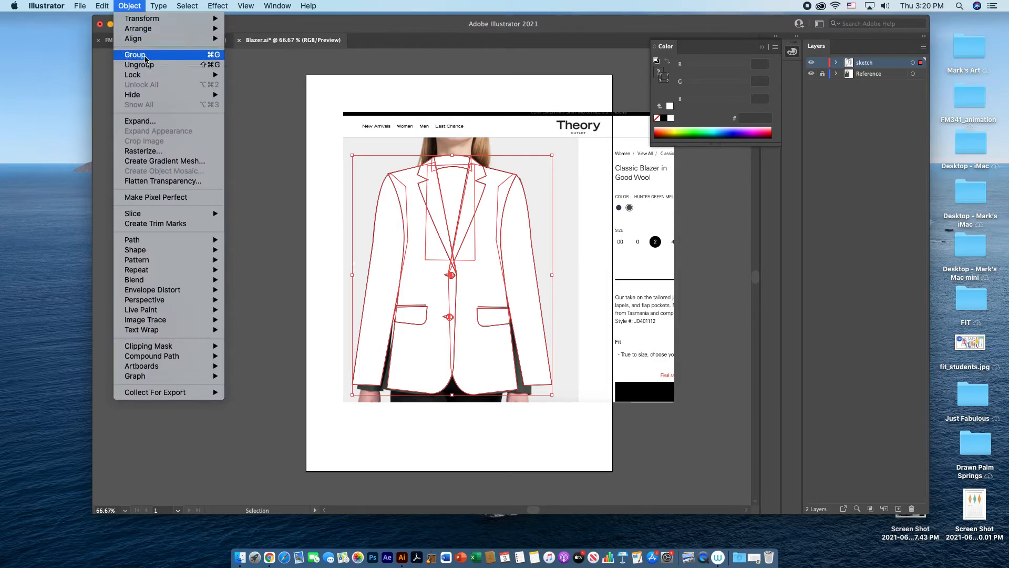
left_click_drag(515, 272, 314, 269)
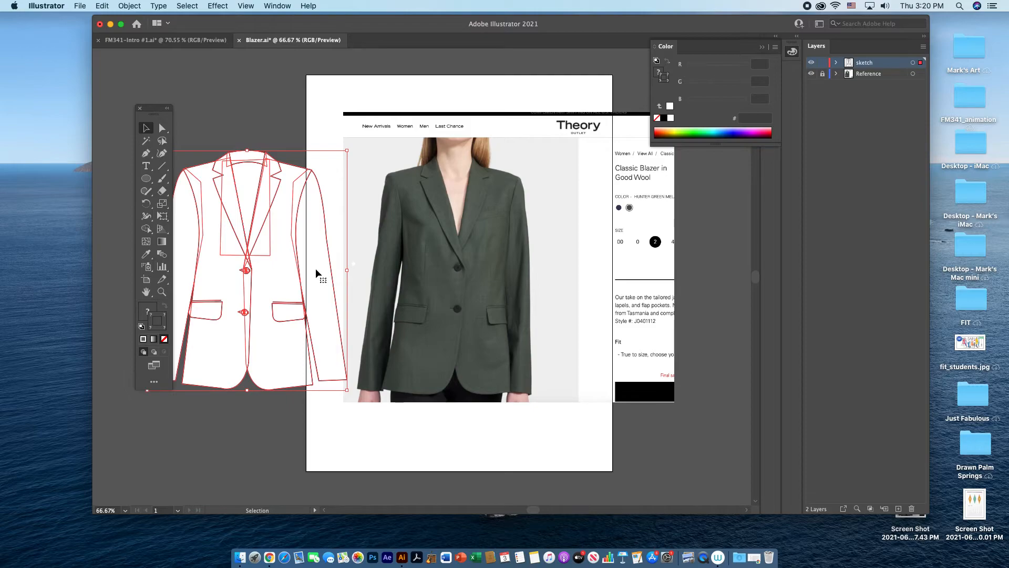
left_click_drag(316, 272, 552, 275)
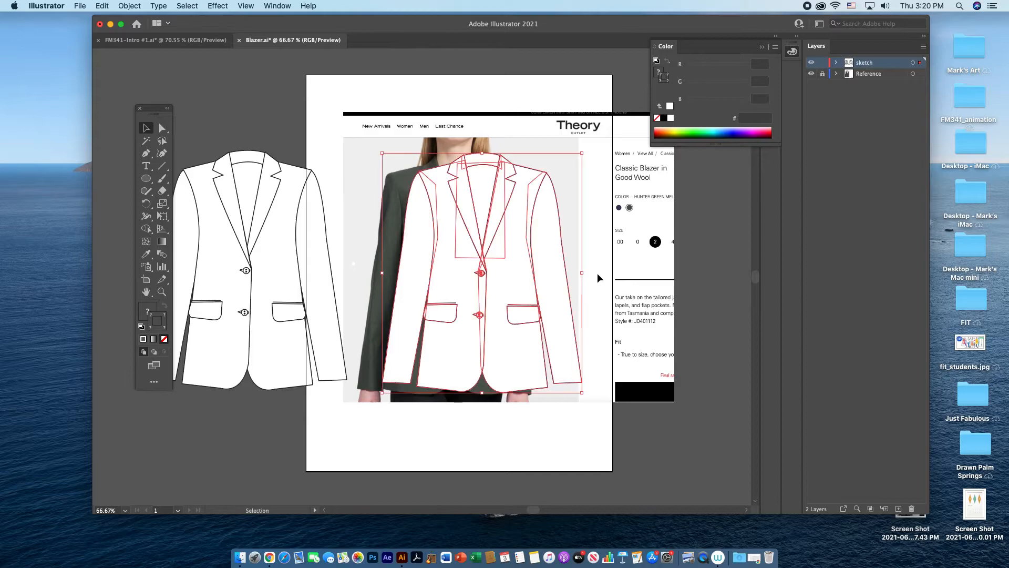
Step: Ungroup the duplicated blazer and its nested groups into separate pieces
left_click(140, 7)
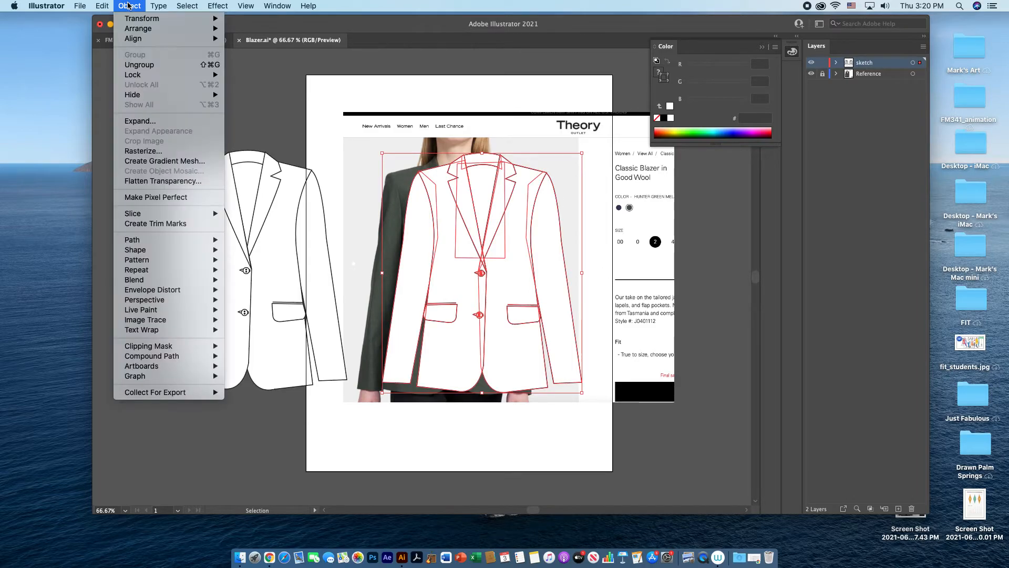
left_click(140, 64)
left_click(594, 207)
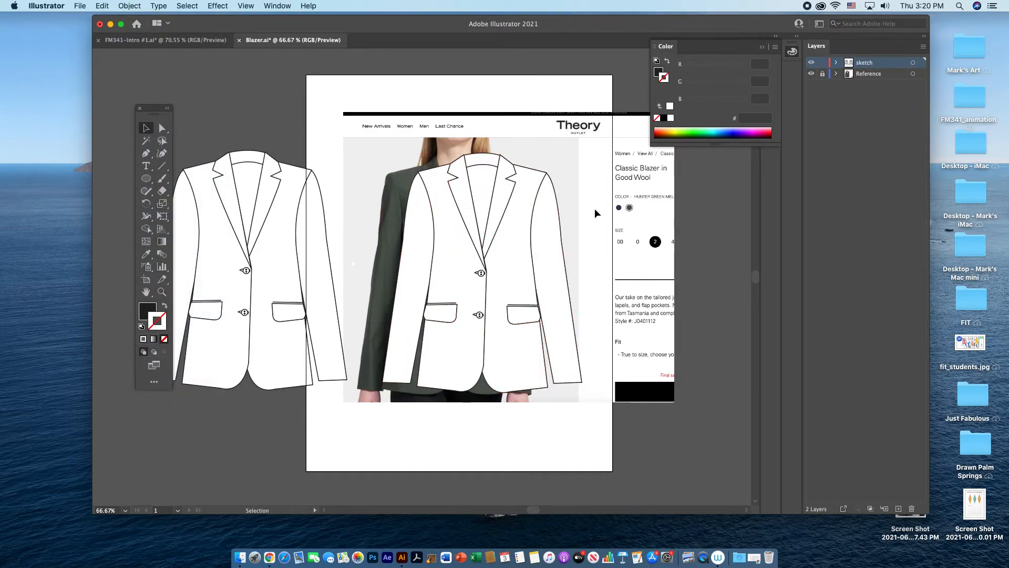
left_click(546, 234)
left_click(129, 6)
left_click(140, 64)
left_click(390, 97)
left_click(461, 198)
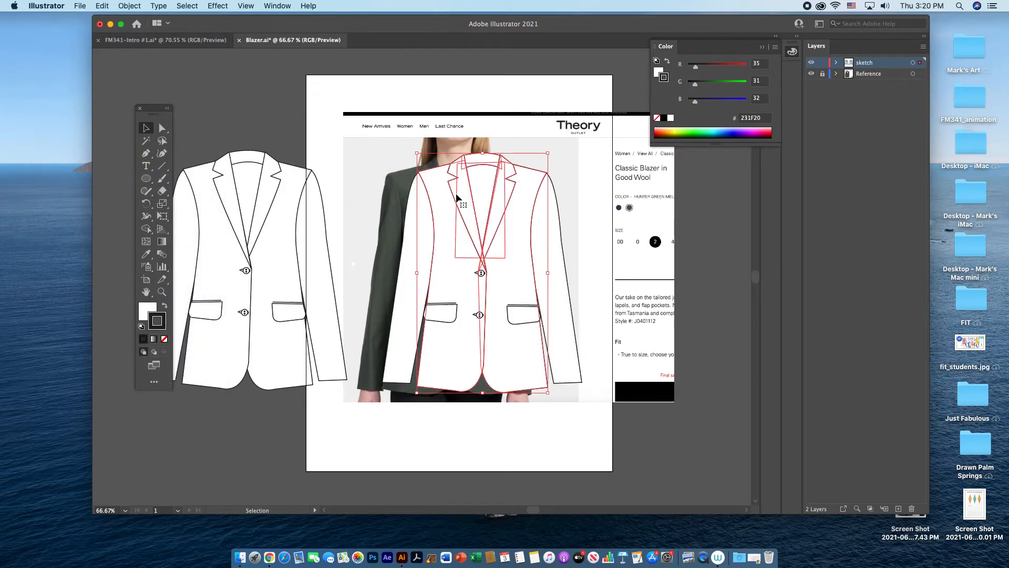
left_click(134, 8)
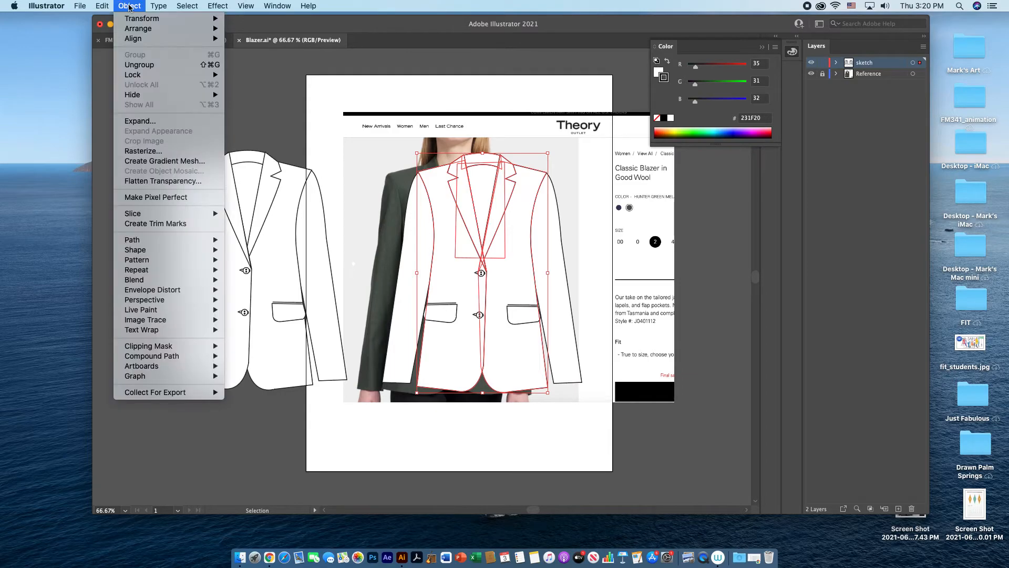
left_click(140, 64)
left_click(592, 215)
Step: Move the duplicate's lapels, front panels, collar pieces and pocket flaps off the photo to the artboard's right side
left_click(496, 200)
left_click_drag(497, 200, 710, 243)
left_click_drag(479, 226, 729, 376)
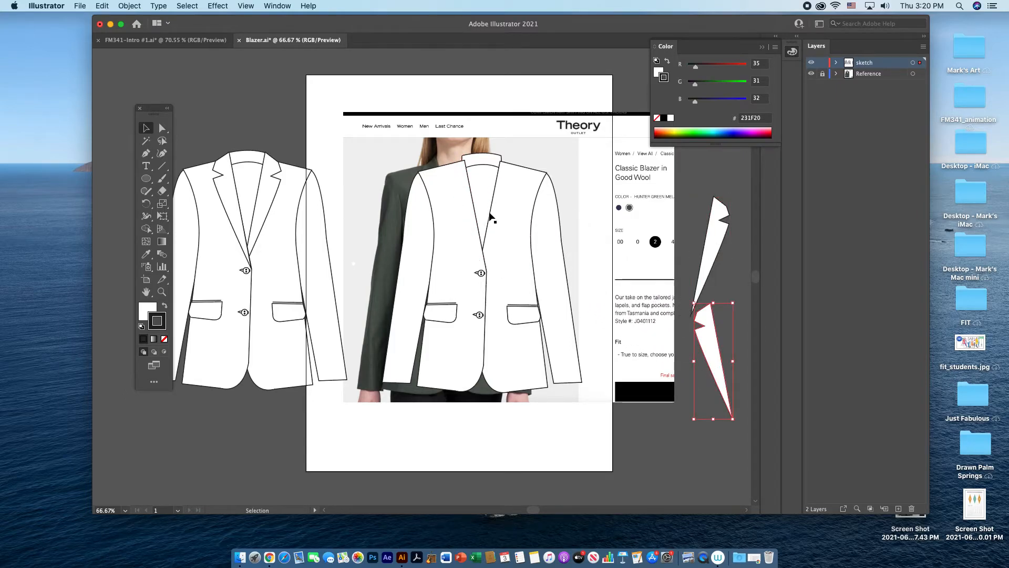
left_click_drag(504, 205, 656, 257)
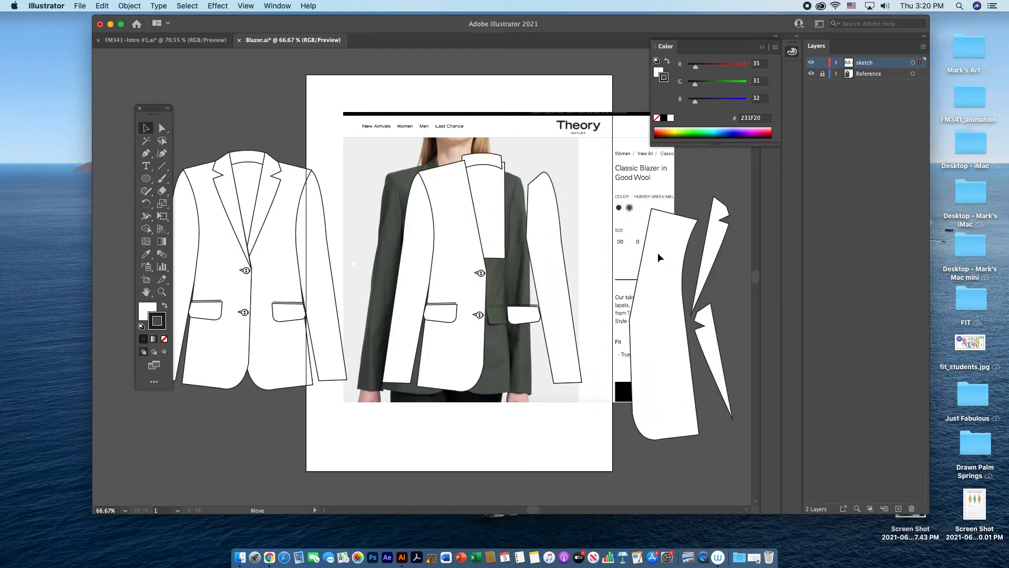
left_click_drag(454, 233, 643, 267)
left_click_drag(477, 213, 692, 358)
left_click_drag(516, 309, 674, 342)
left_click_drag(436, 307, 664, 343)
Step: Move both buttons onto the set-aside pieces and delete all of these pieces, keeping only the two sleeves
left_click(481, 273)
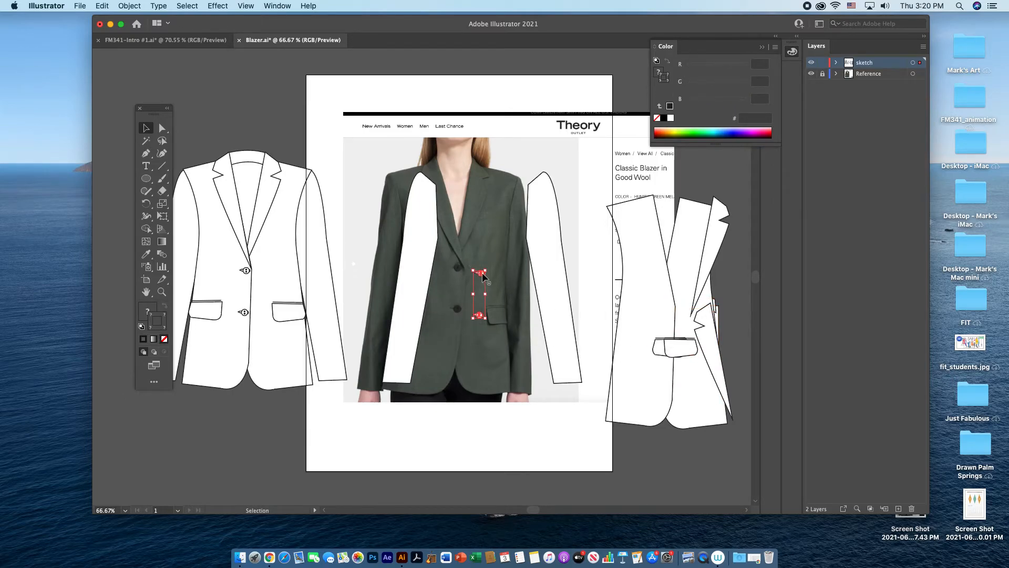
left_click_drag(483, 275, 599, 286)
left_click_drag(481, 287, 581, 297)
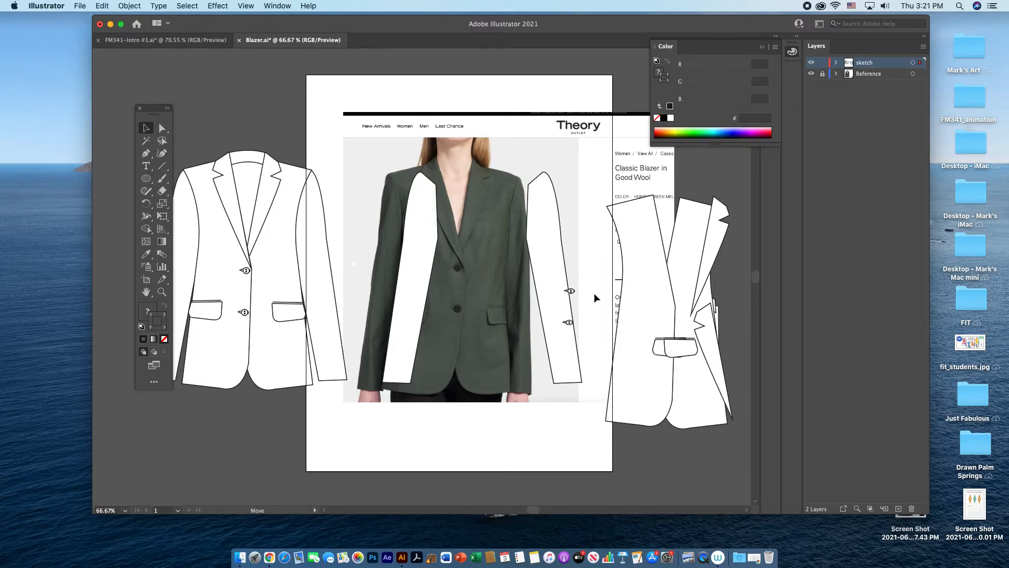
left_click_drag(608, 173, 737, 396)
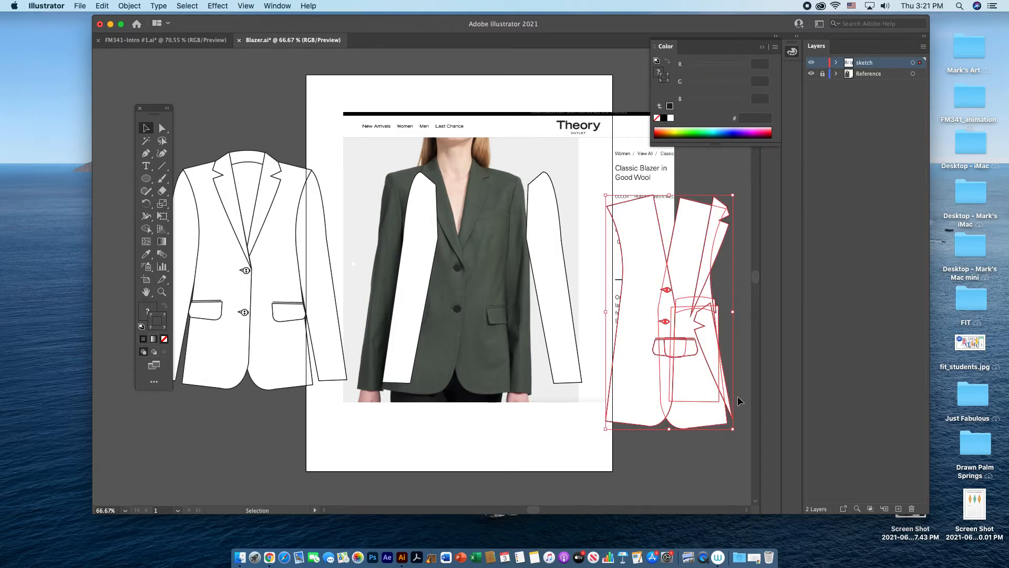
key("Delete")
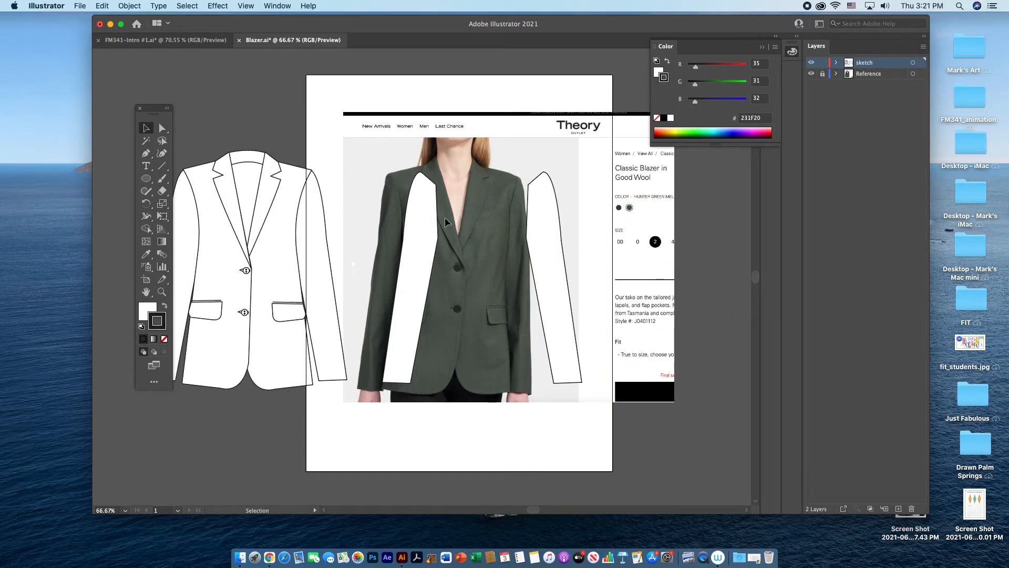
Step: Move the two duplicated sleeves clear of the jacket photo, one to each side of it
left_click_drag(420, 230, 391, 225)
left_click_drag(543, 237, 515, 234)
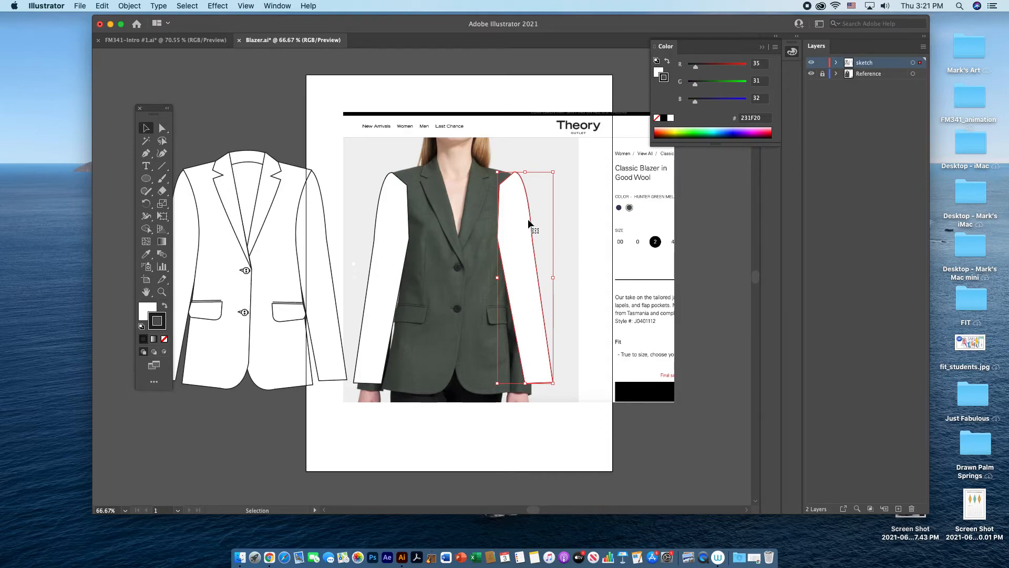
key("p")
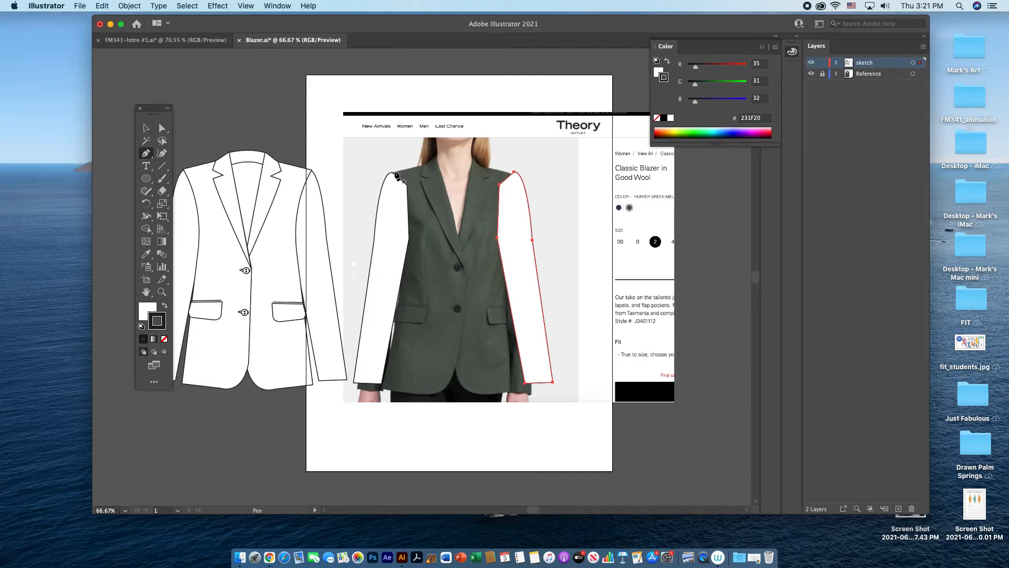
key("v")
left_click_drag(522, 228, 603, 228)
left_click_drag(377, 229, 320, 228)
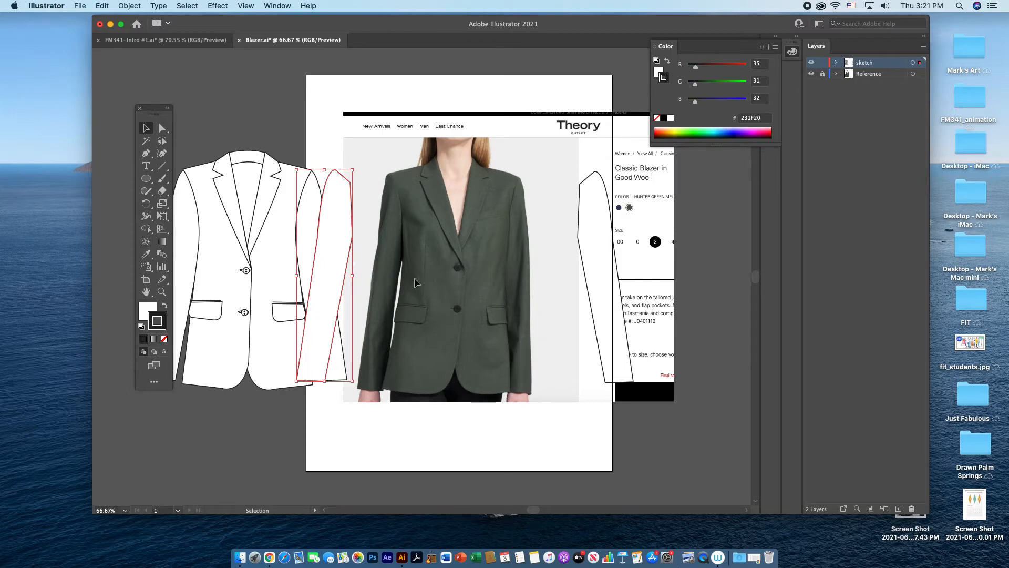
Step: Trace the jacket body over the photo with the Pen tool: curved shoulder line, right armhole and side, down to the right hem corner
left_click(147, 154)
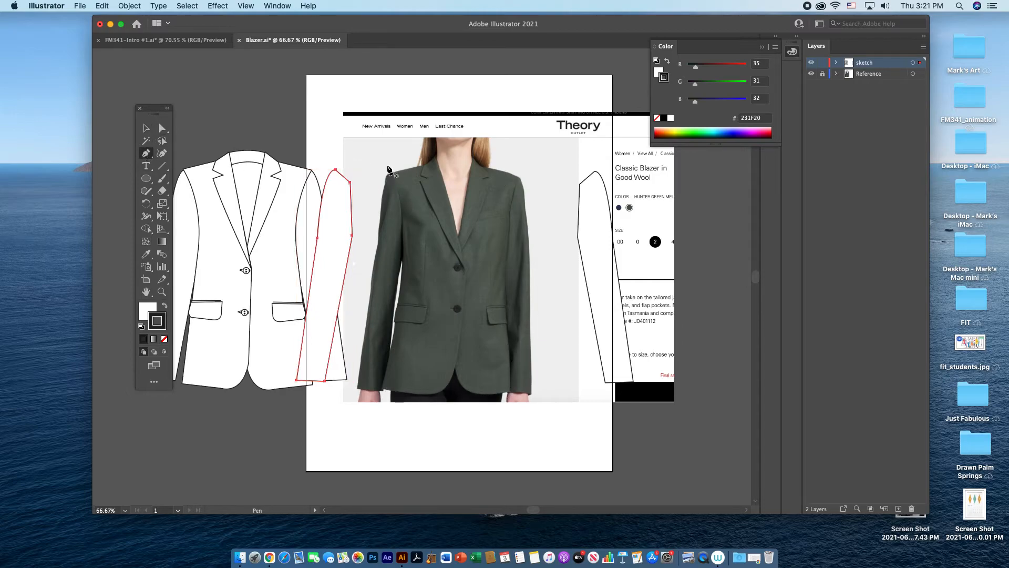
left_click(392, 173)
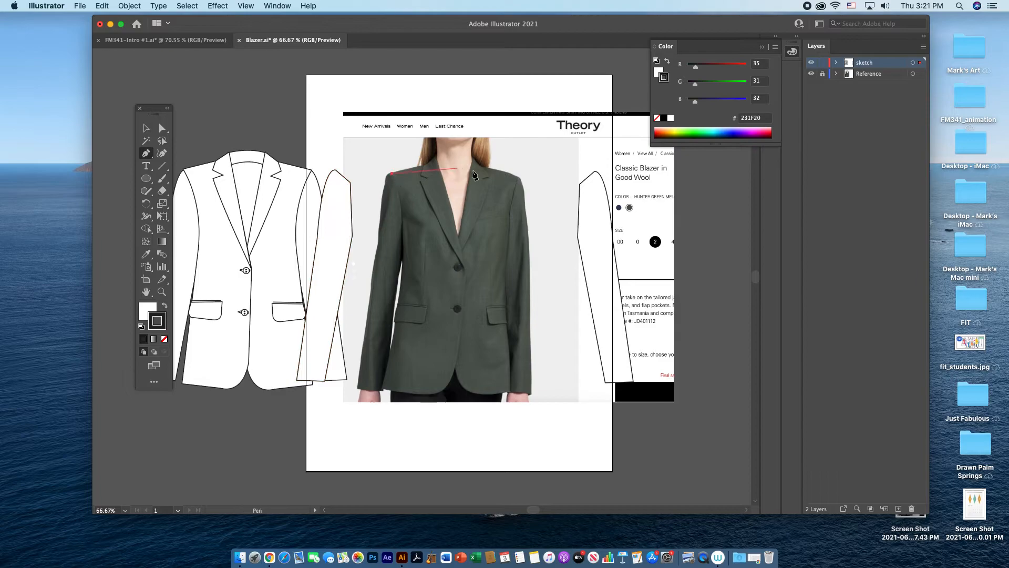
left_click_drag(518, 177, 584, 205)
left_click(519, 177)
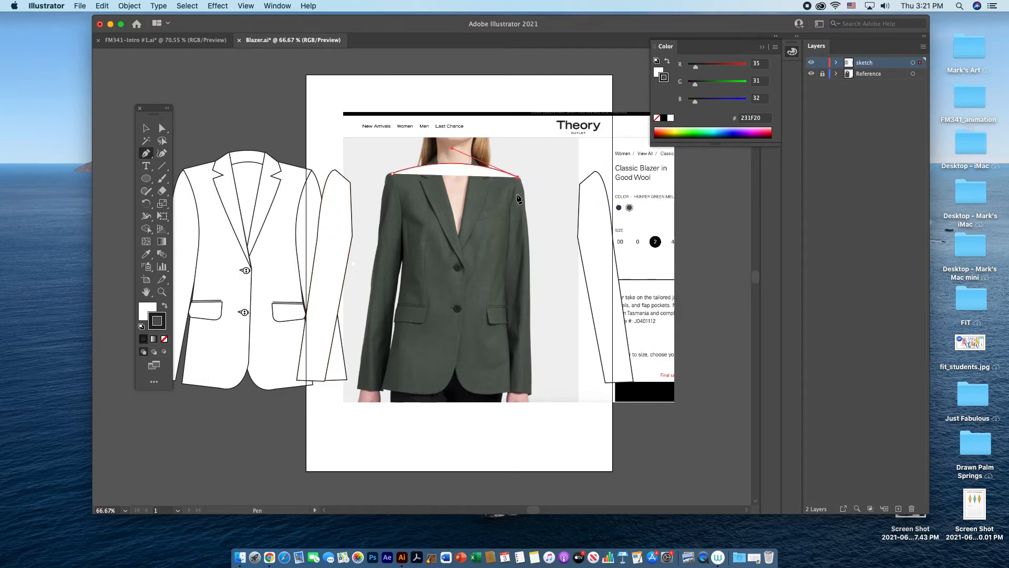
left_click_drag(509, 256, 512, 275)
left_click(508, 256)
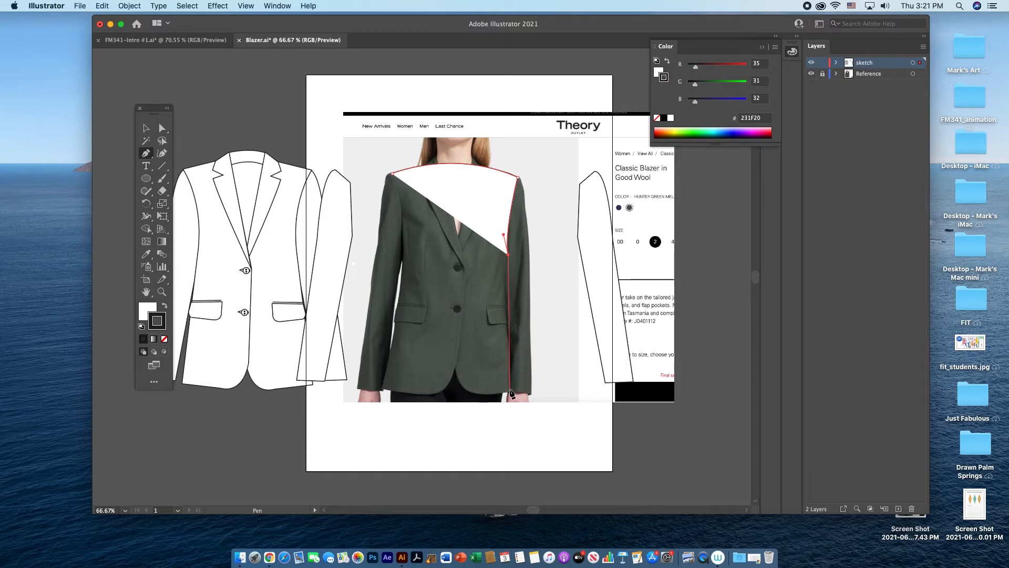
left_click_drag(509, 342, 514, 372)
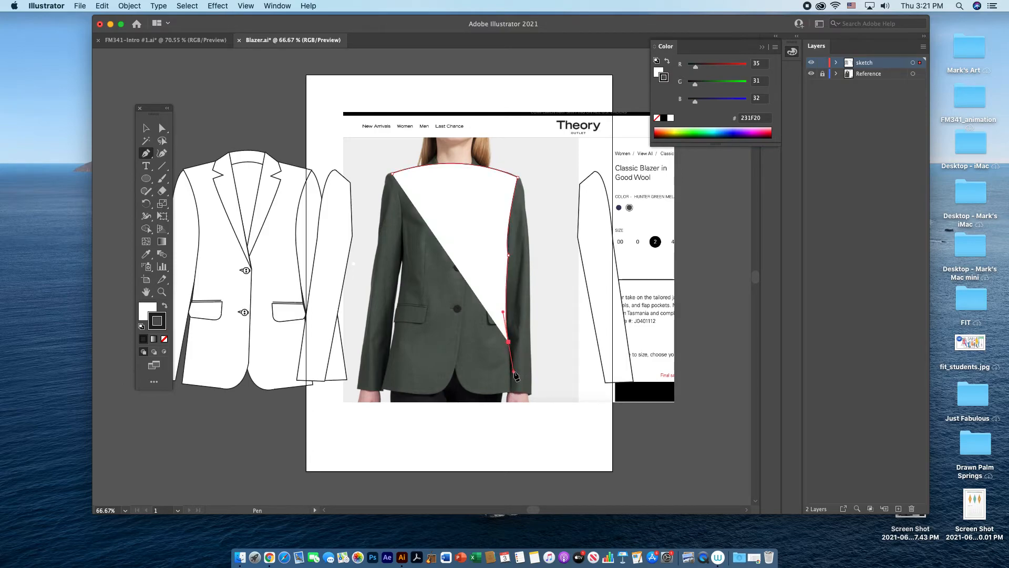
left_click(508, 342)
left_click(510, 393)
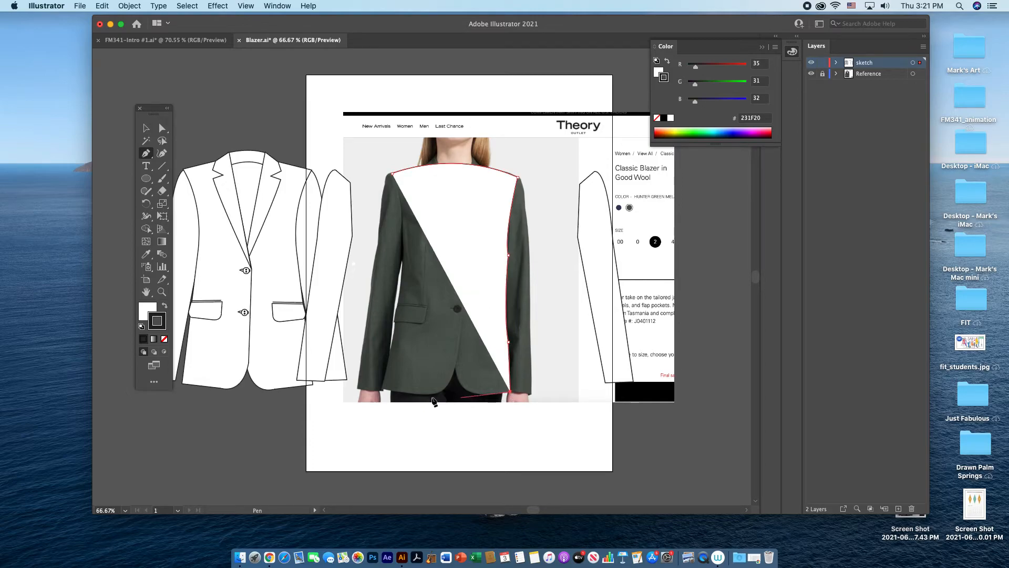
Step: Draw the straight hem and the curved left side of the body, closing the outline at the left shoulder
left_click(383, 390)
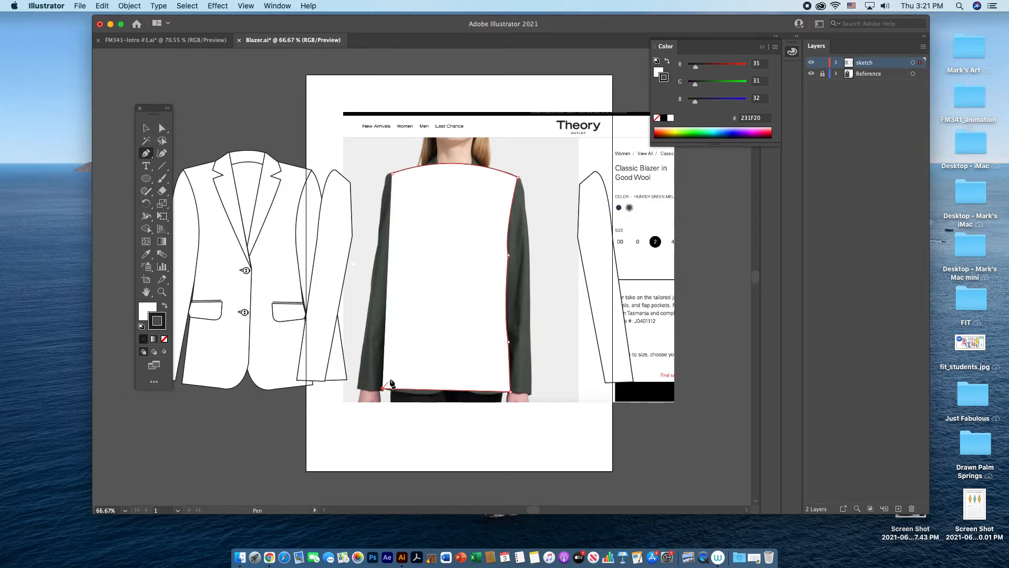
left_click(385, 339)
left_click_drag(389, 254, 385, 217)
left_click(389, 254)
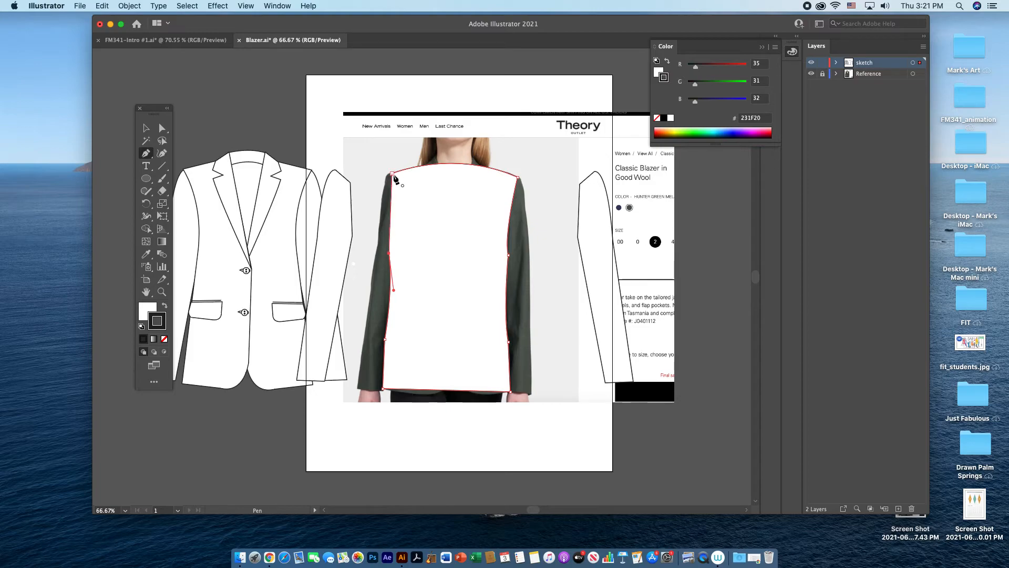
left_click_drag(392, 174, 390, 143)
key("v")
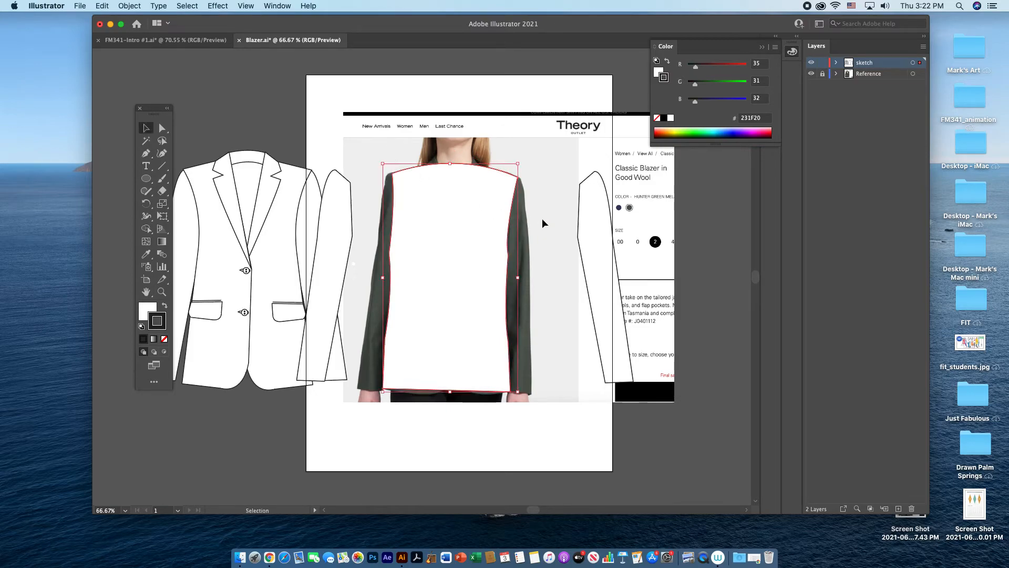
left_click(324, 134)
Step: Nudge the anchor point at the body's left waist slightly inward
left_click(162, 129)
left_click_drag(390, 255, 390, 253)
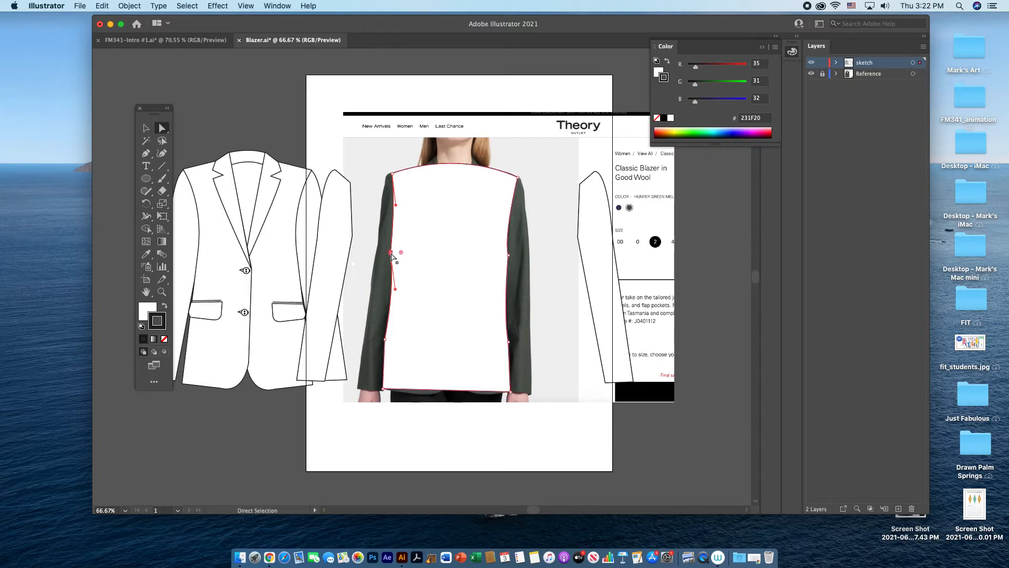
left_click(552, 285)
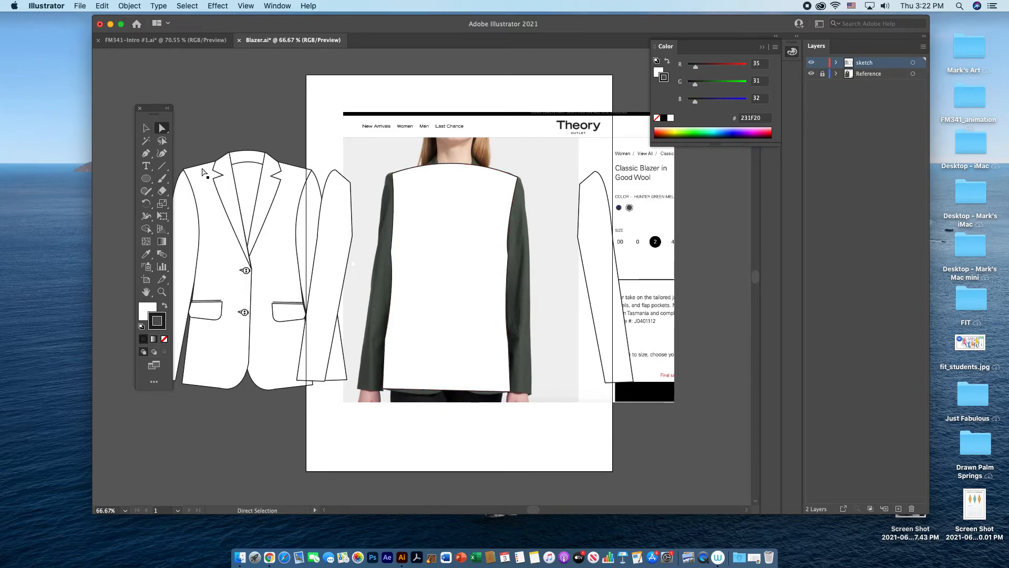
Step: Move the right sleeve onto the body's right shoulder and bring it to the front
key("v")
left_click_drag(630, 279, 529, 280)
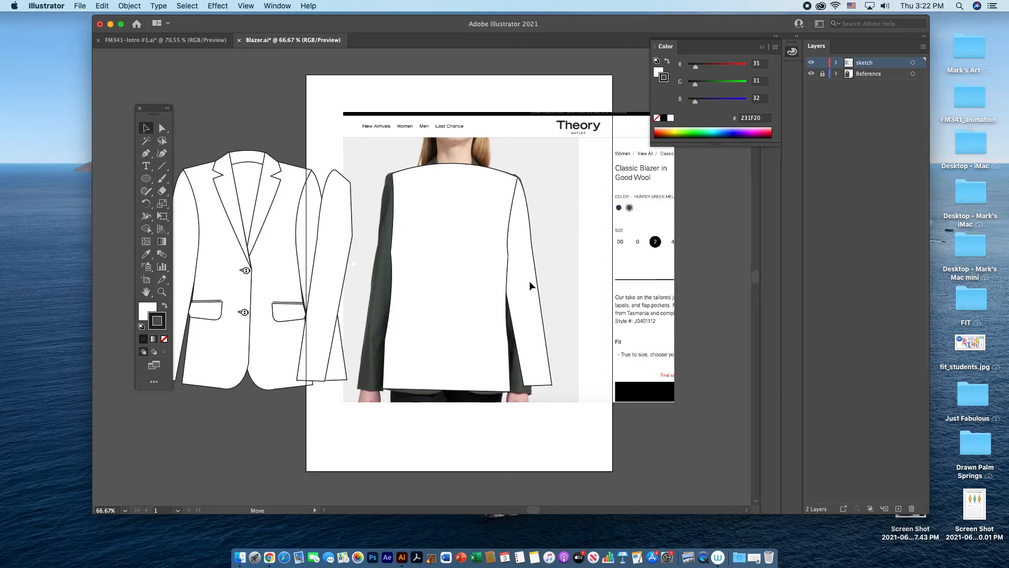
right_click(529, 282)
mouse_move(576, 471)
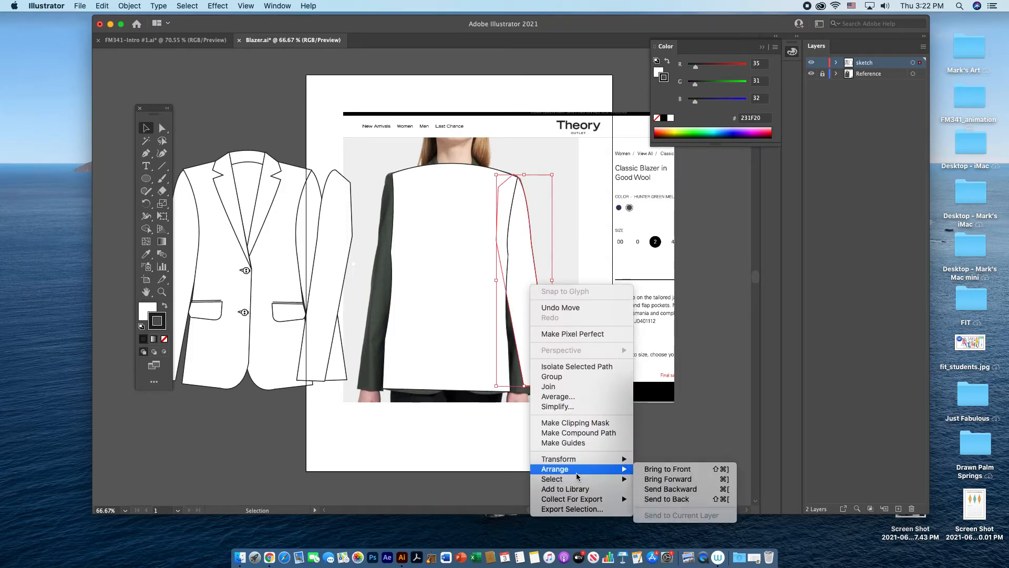
left_click(657, 468)
left_click(597, 282)
Step: Nudge the right sleeve to meet the shoulder point and send it to the back
left_click(527, 274)
left_click_drag(526, 273, 528, 274)
right_click(529, 273)
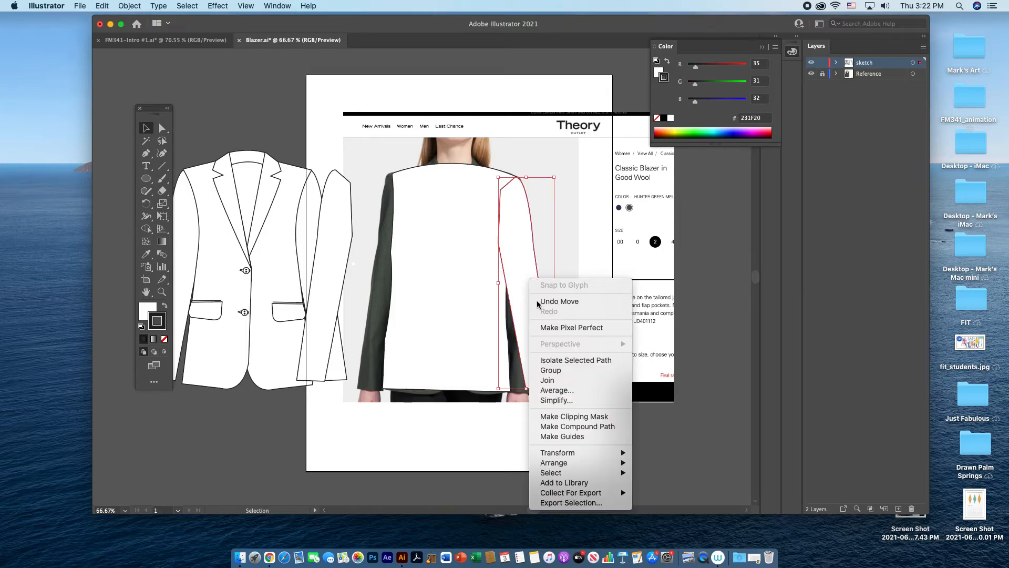
mouse_move(630, 462)
left_click(674, 496)
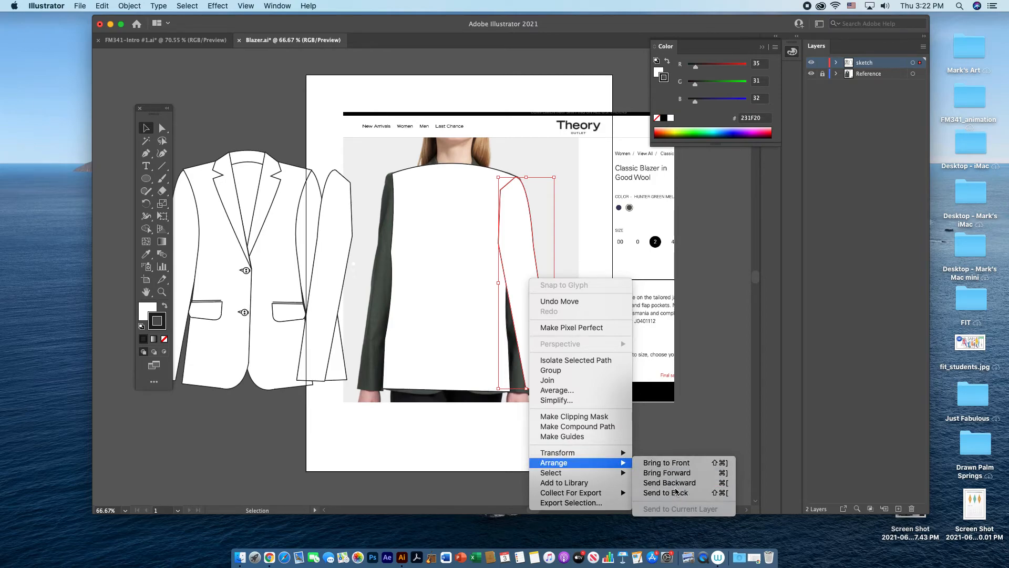
Step: Move the left sleeve against the body's left shoulder
left_click(562, 273)
left_click_drag(358, 266, 393, 262)
left_click(583, 357)
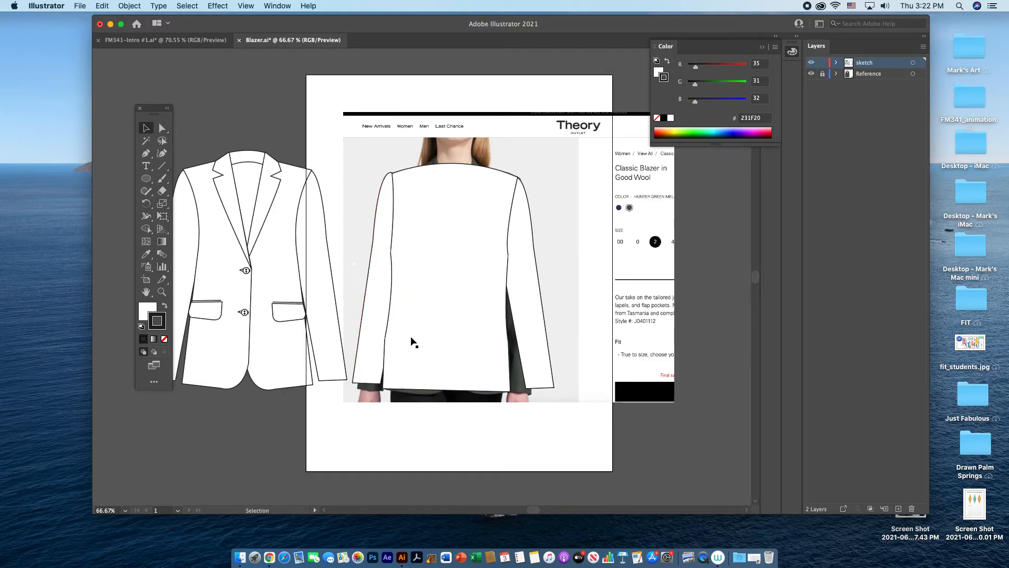
Step: Reshape the body's left side by moving its waist, hip and hem corner anchor points inward
left_click(162, 128)
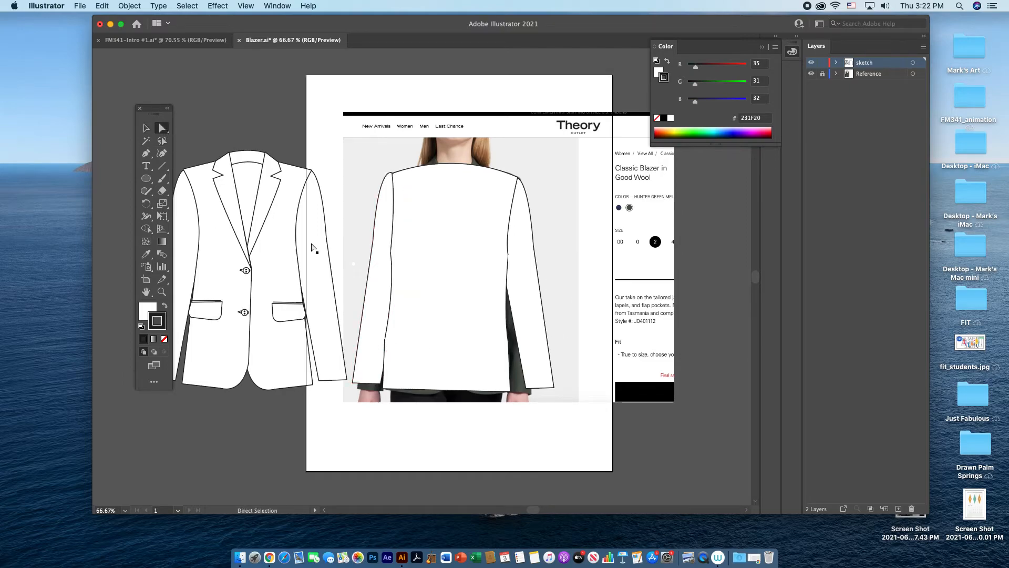
left_click(390, 338)
left_click_drag(389, 391, 390, 391)
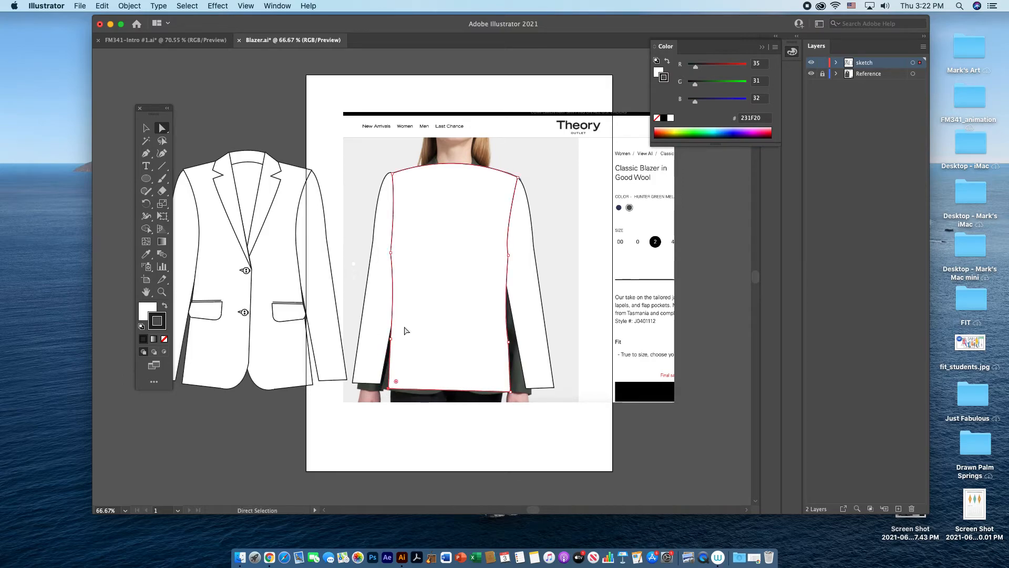
left_click(391, 254)
left_click_drag(392, 253, 397, 255)
left_click_drag(394, 335, 392, 335)
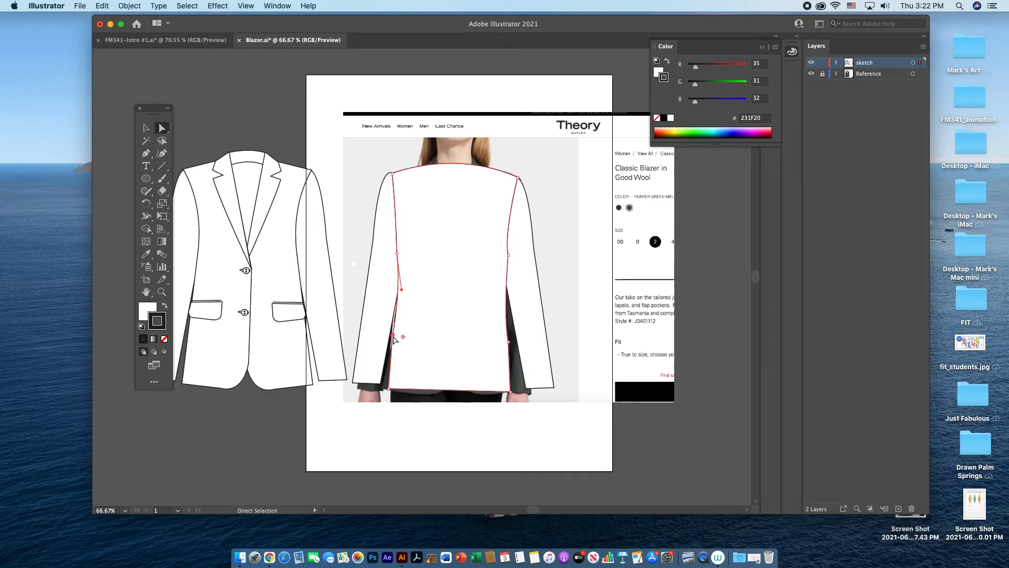
Step: Fine-tune the left sleeve's position against the reshaped body
left_click(146, 127)
left_click(386, 179)
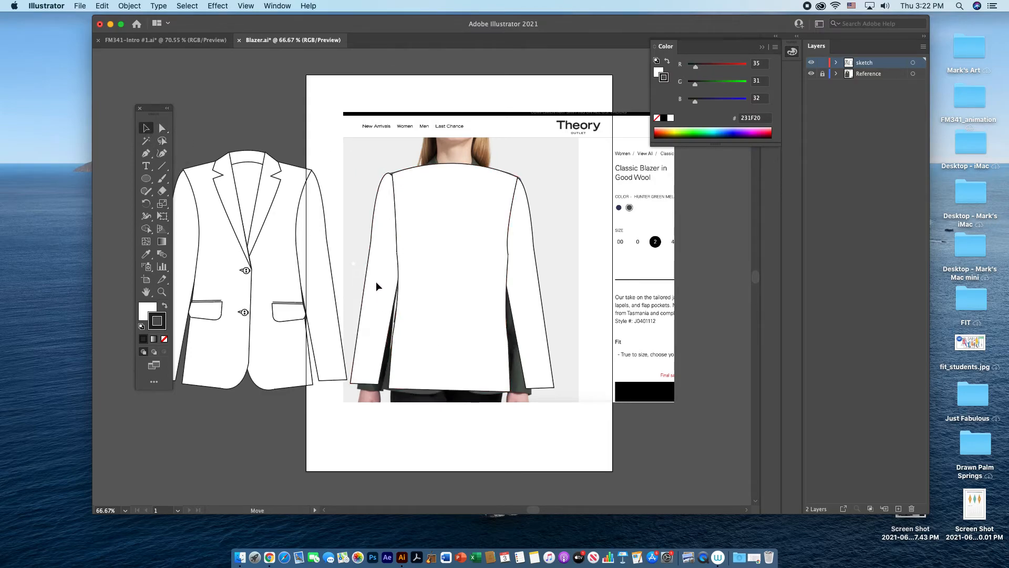
left_click_drag(378, 283, 378, 282)
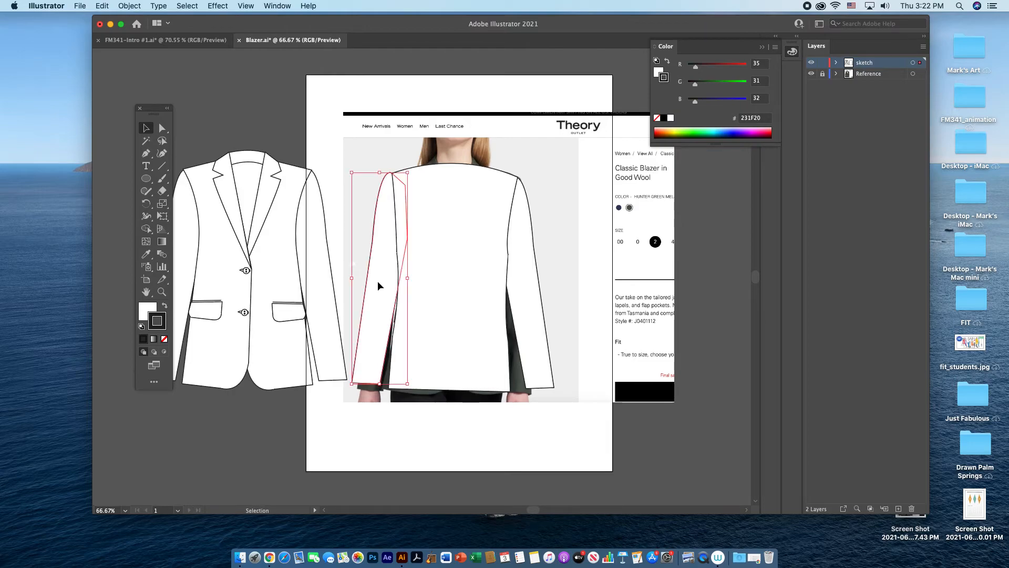
left_click(594, 271)
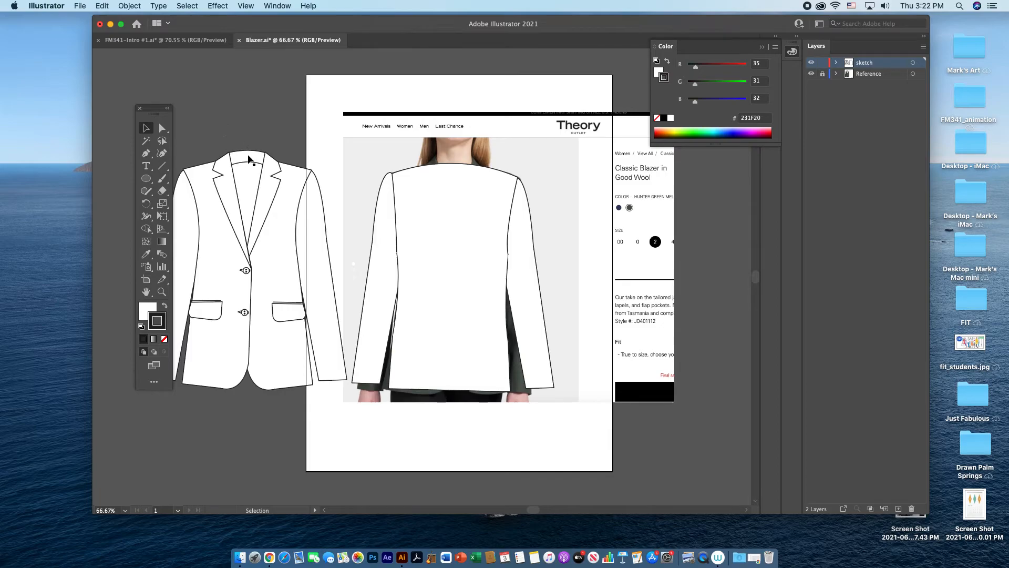
Step: Draw a closed back collar at the neckline with the Pen tool, with slanted ends and curved upper and lower edges
left_click(146, 153)
left_click(426, 169)
left_click(434, 158)
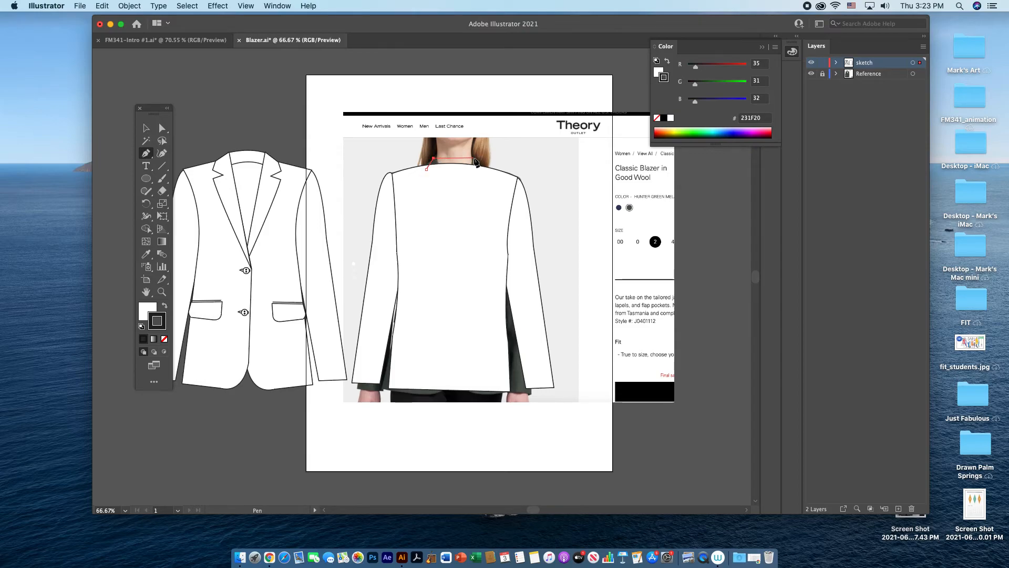
left_click_drag(474, 158, 490, 165)
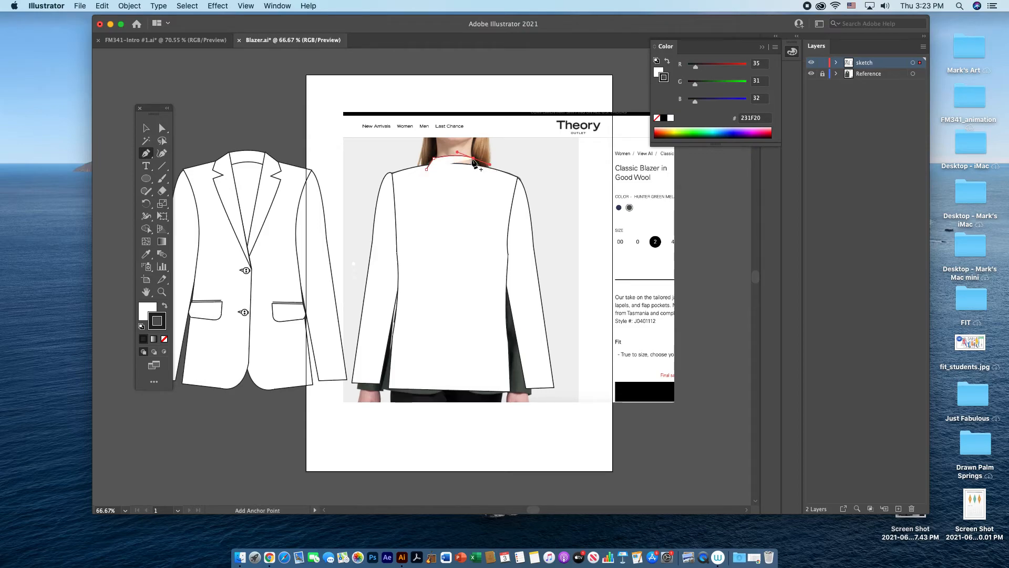
left_click(474, 158)
left_click(426, 169)
left_click_drag(400, 176, 396, 173)
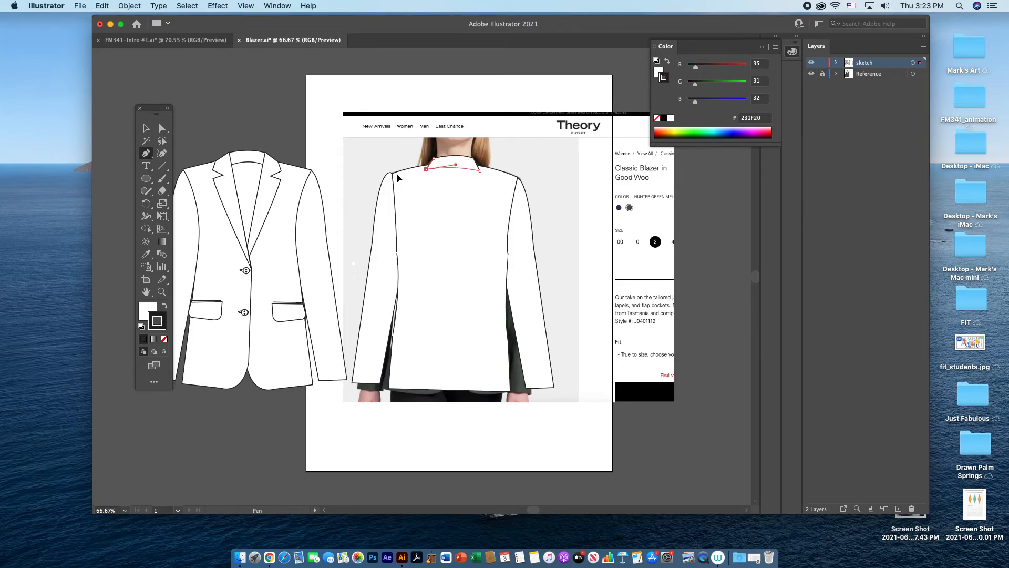
Step: Raise the collar slightly and widen it to both sides along the neckline
left_click(147, 129)
left_click(477, 139)
left_click(465, 159)
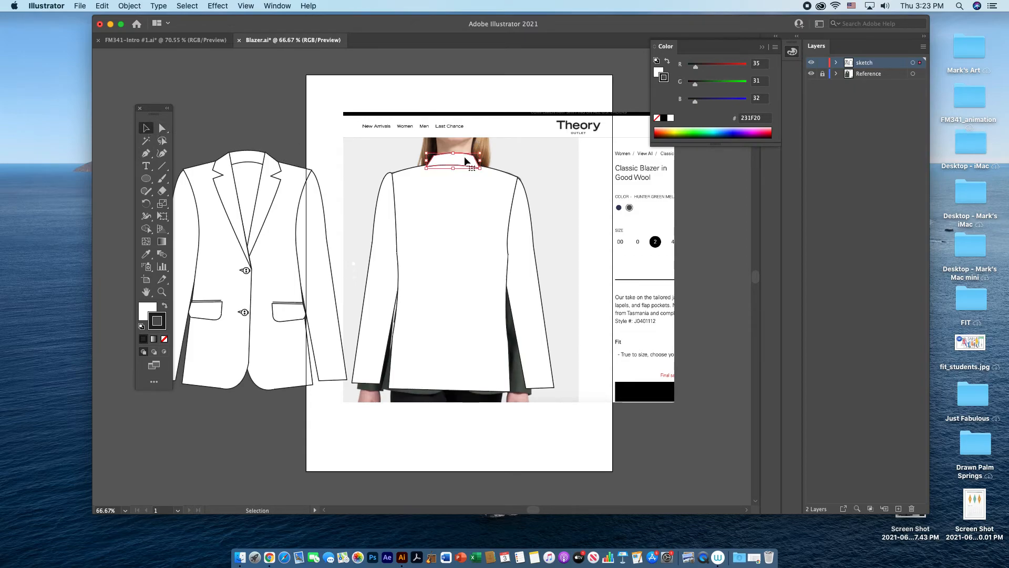
left_click_drag(480, 161, 420, 161)
left_click(540, 144)
Step: Adjust the collar's lower left and lower right corner anchors to sit on the shoulder line
left_click(162, 129)
left_click(418, 168)
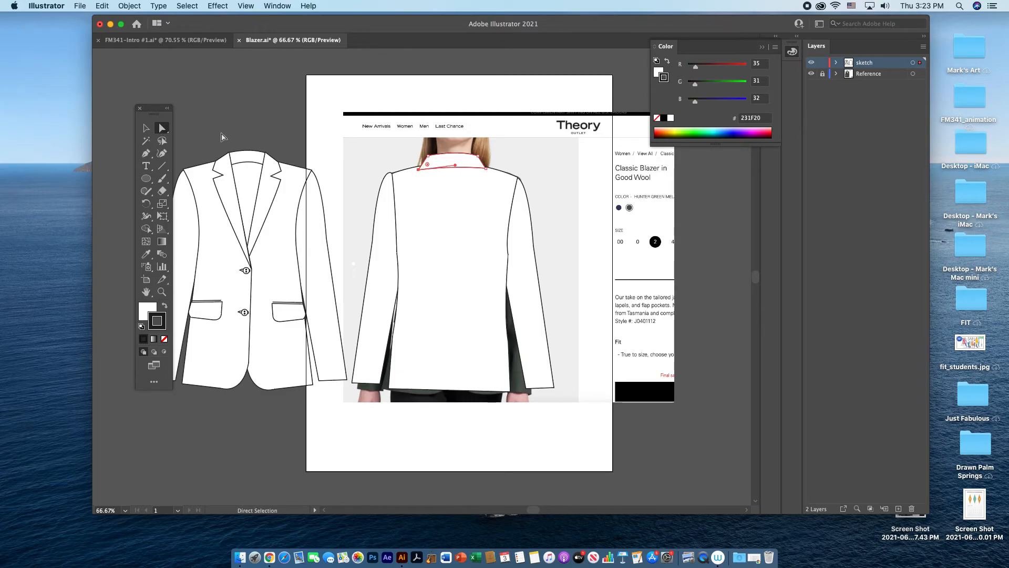
left_click(146, 128)
left_click(541, 169)
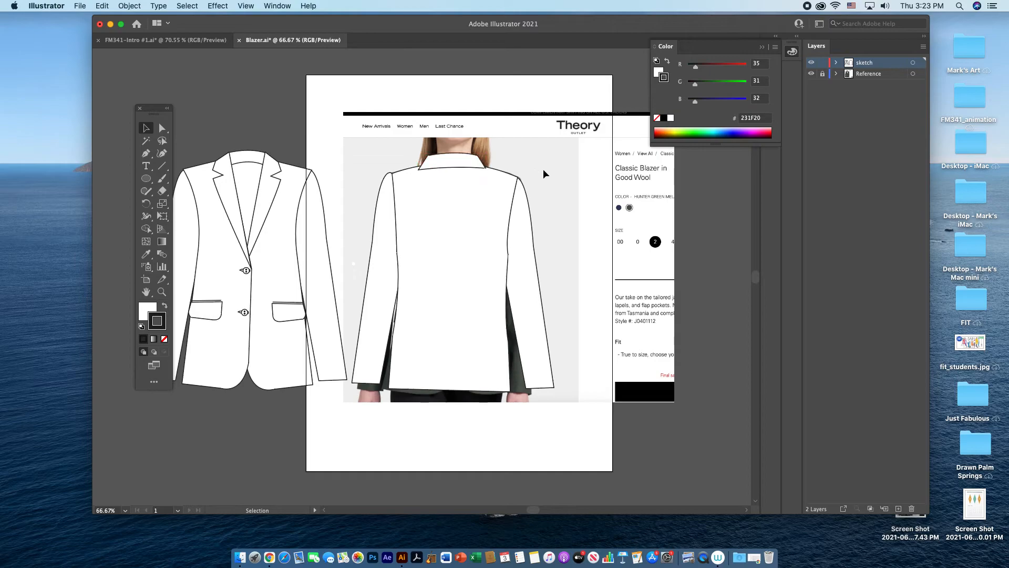
left_click(162, 128)
left_click_drag(486, 168, 486, 170)
left_click(542, 165)
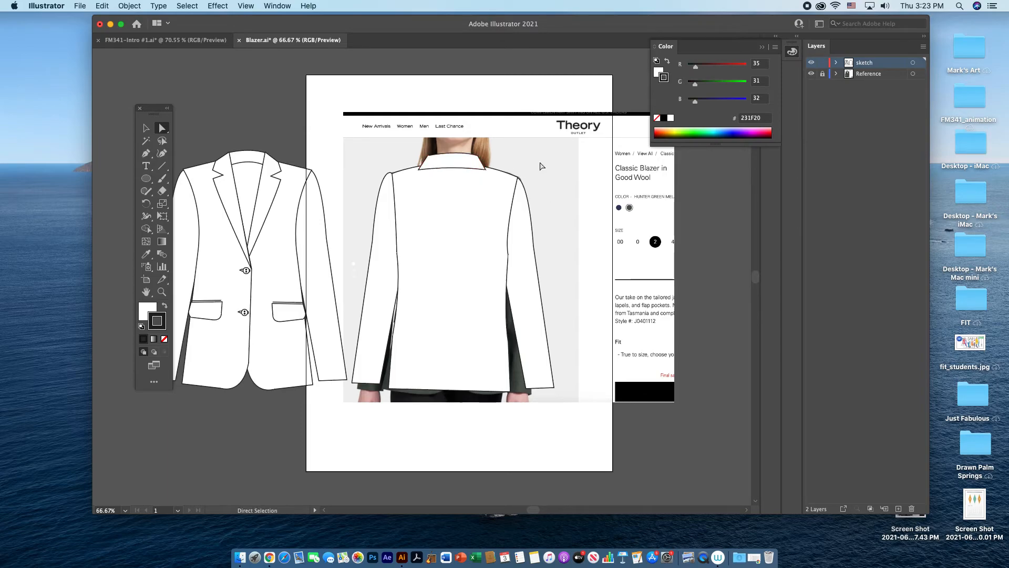
Step: Nudge the whole collar slightly upward on the neckline and deselect it
left_click(146, 128)
left_click(449, 160)
left_click(449, 159)
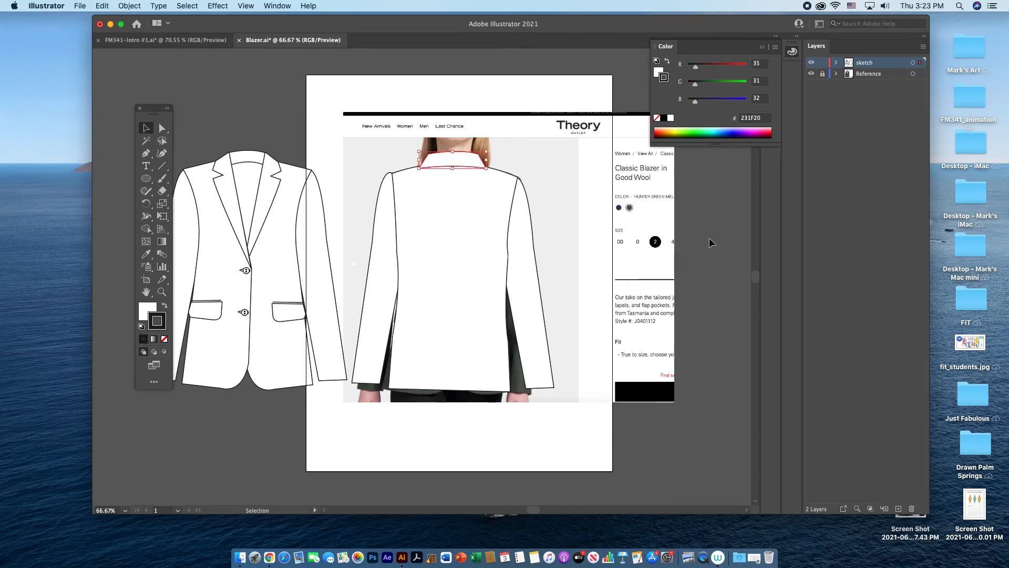
left_click(147, 154)
key("v")
left_click(324, 469)
Step: Set the fill to None for drawing open lines with the Pen tool
key("p")
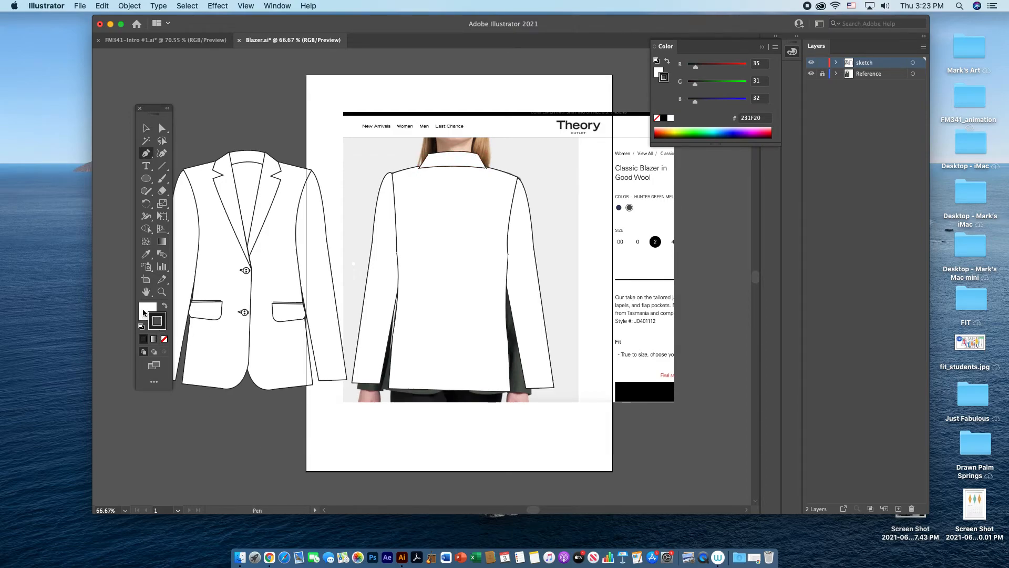
left_click(164, 339)
key("super+z")
left_click(145, 310)
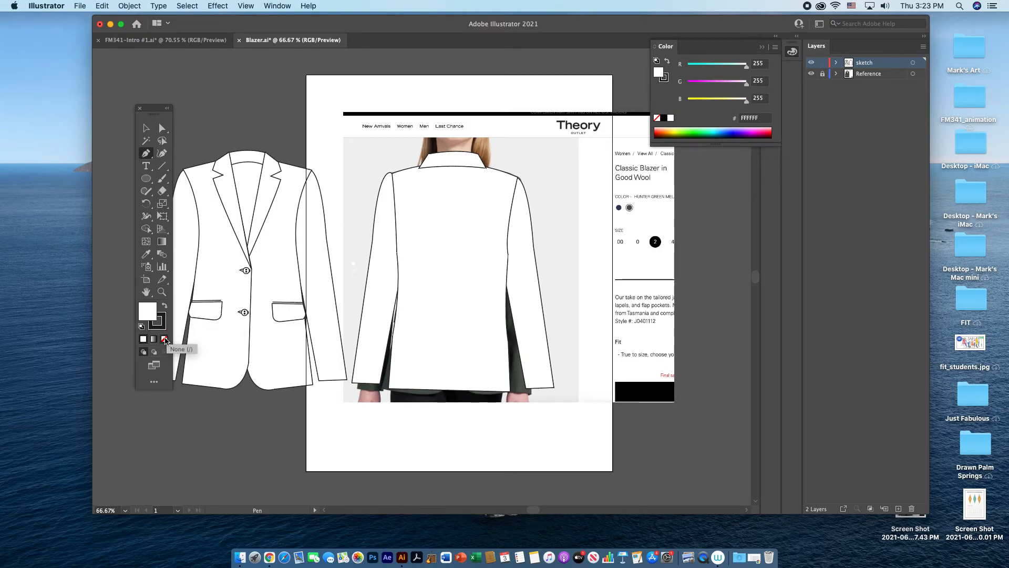
left_click(164, 339)
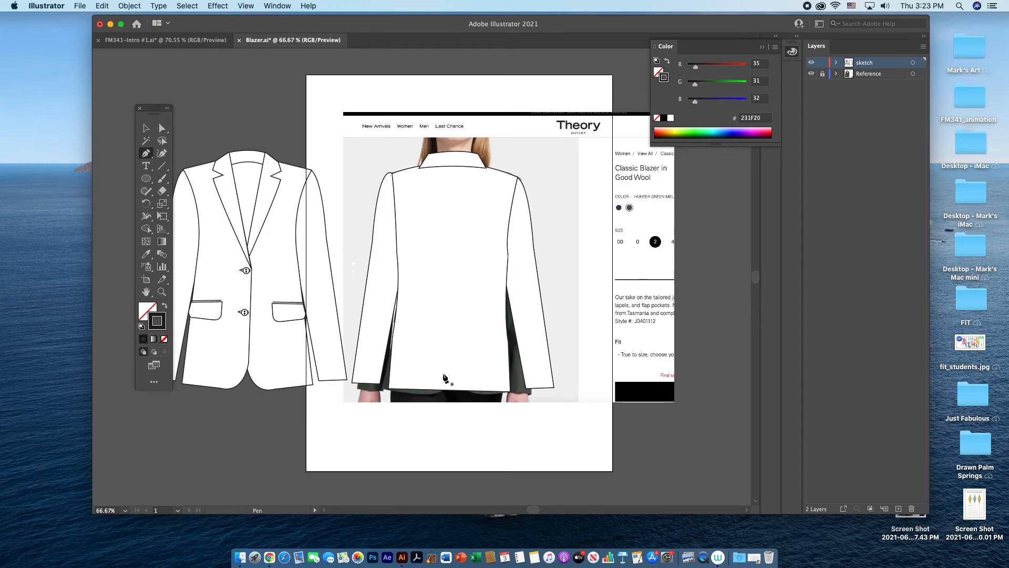
Step: Try drawing a center back vent as a short horizontal line turning into a vertical line down to the hem
left_click(457, 320)
left_click(446, 320)
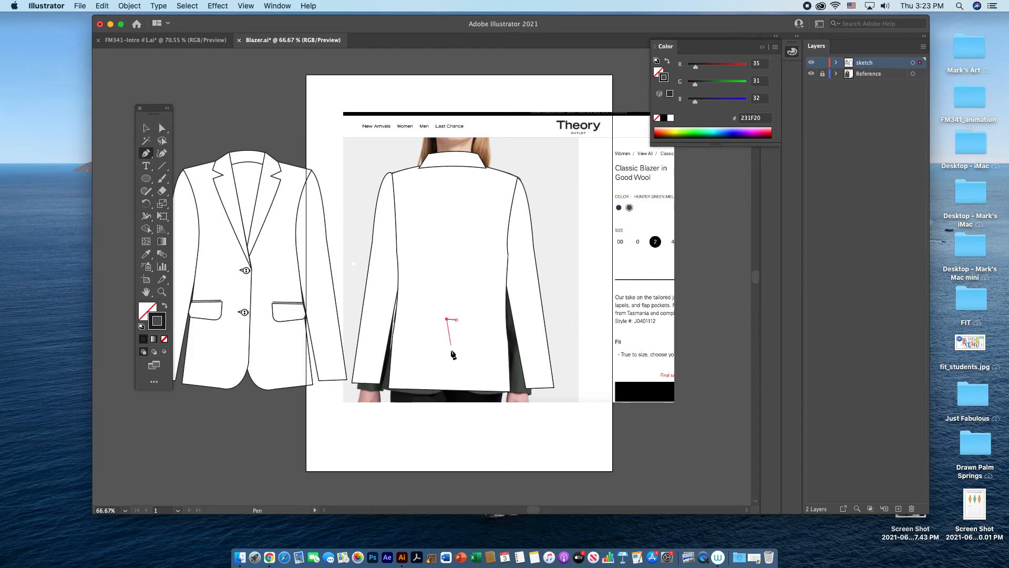
left_click(447, 389)
key("v")
left_click(474, 407)
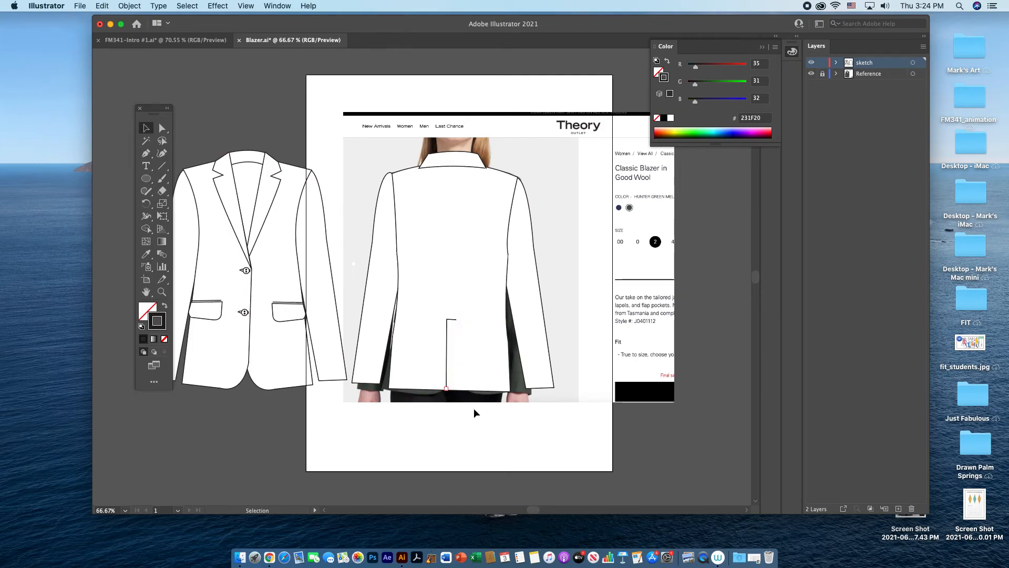
key("super+z")
key("super+z")
key("super+z")
Step: Try drawing the center back vent as a vertical line to the hem with a short turn to the right
left_click(146, 153)
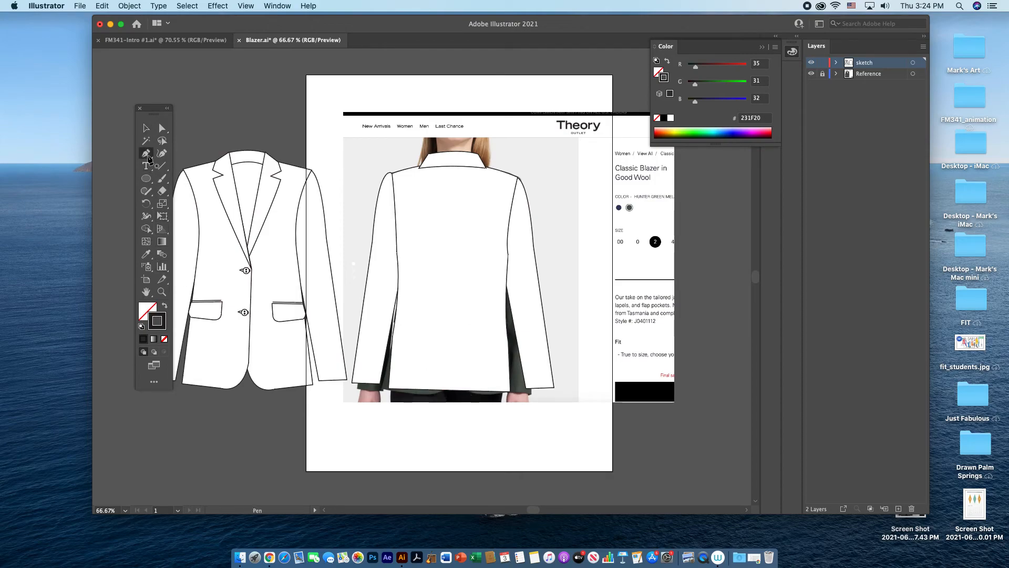
left_click(446, 316)
left_click(444, 389)
left_click(454, 389)
key("super+z")
key("super+z")
key("super+z")
Step: Scale the whole back view down proportionally and place it on the right half of the artboard
left_click(146, 128)
left_click_drag(372, 135, 539, 340)
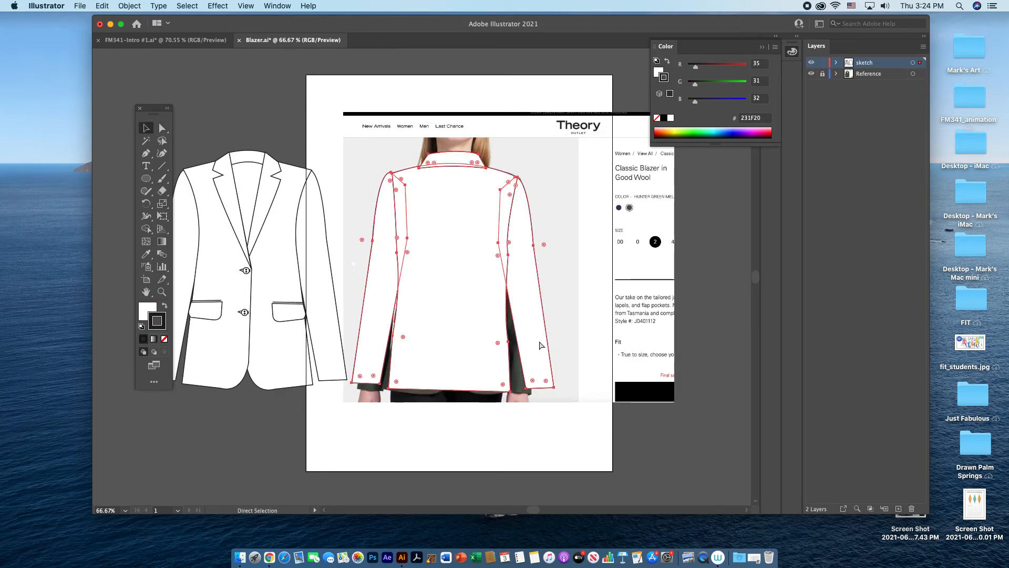
mouse_move(554, 391)
left_mouse_down()
mouse_move(484, 336)
mouse_move(478, 302)
left_mouse_up()
left_click_drag(438, 282, 556, 301)
Step: Scale the front view down to match the back view's size and place it beside it on the artboard
left_click(260, 297)
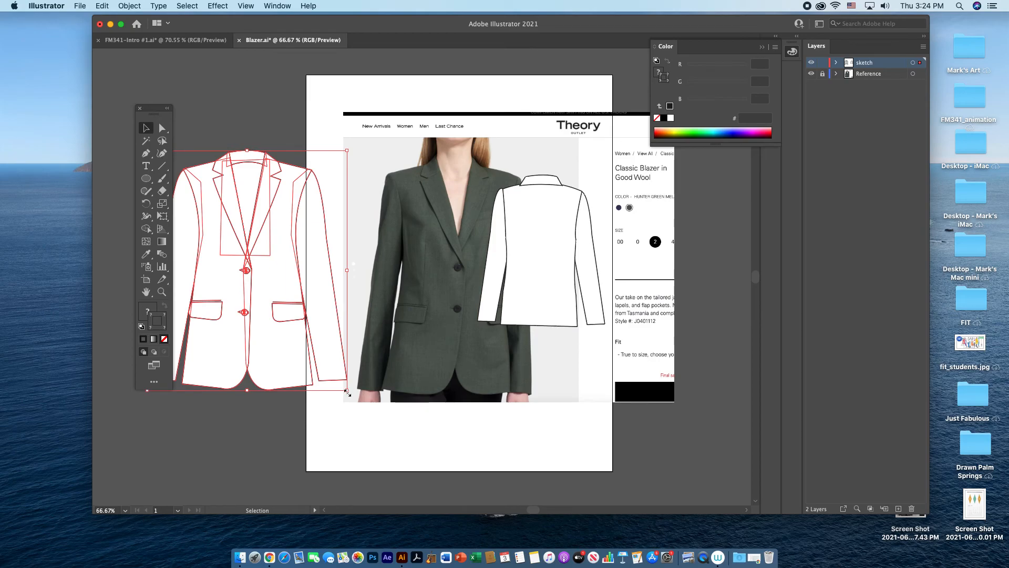
left_click_drag(348, 390, 297, 310)
left_click_drag(237, 285, 420, 306)
left_click(556, 402)
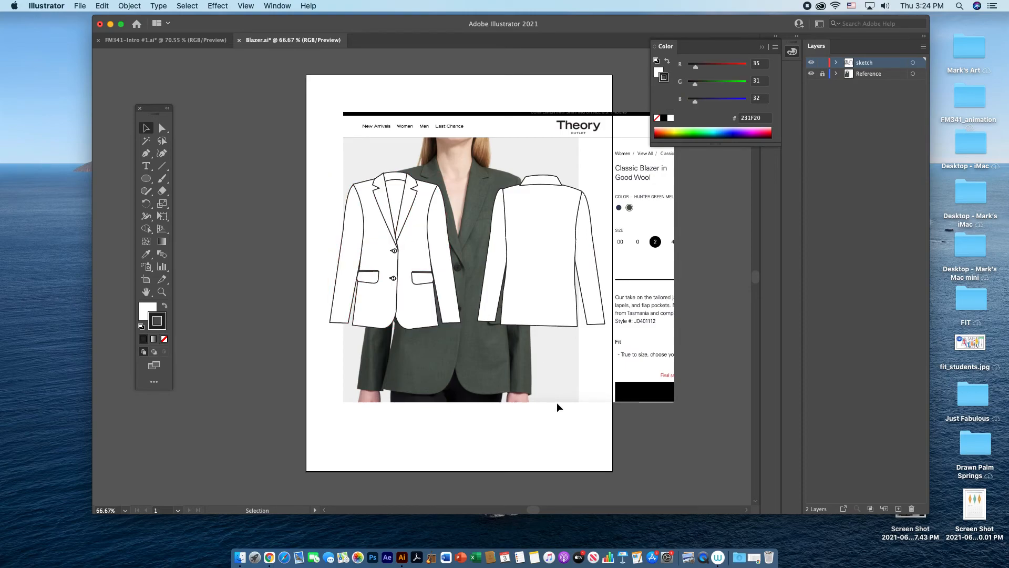
Step: Unlock the Reference layer with sketch locked, shrink the reference image below the front view, and relock Reference with sketch unlocked and active
left_click(823, 73)
left_click(823, 63)
left_click(877, 79)
left_click(554, 147)
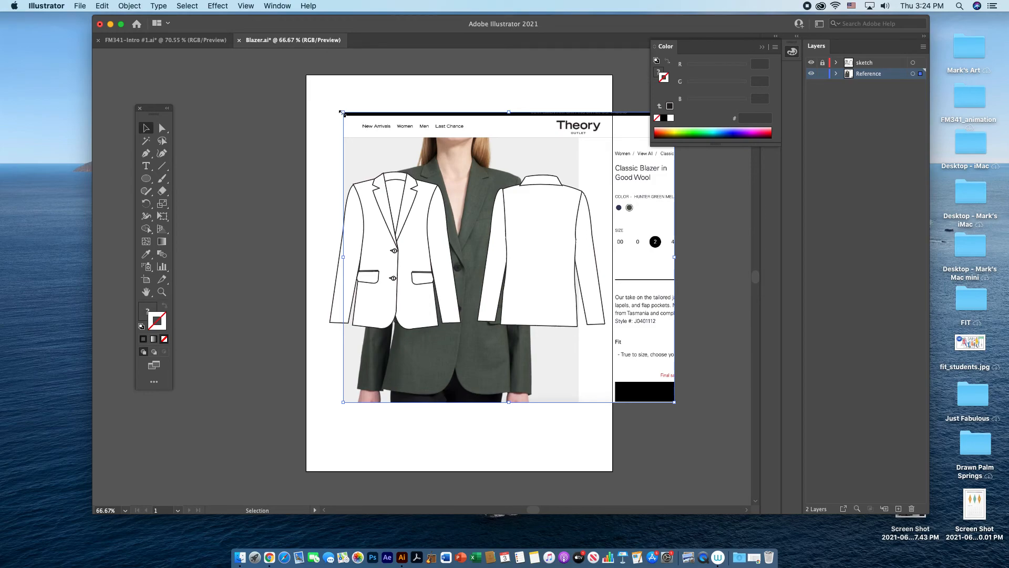
left_click_drag(675, 403, 452, 207)
left_click_drag(394, 146, 379, 377)
left_click(497, 395)
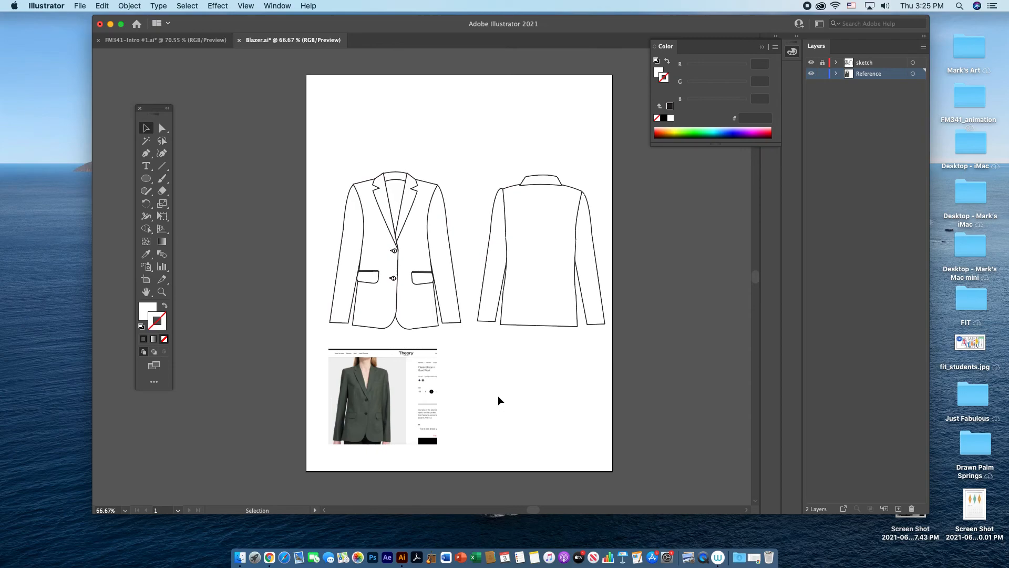
left_click(822, 74)
left_click(868, 63)
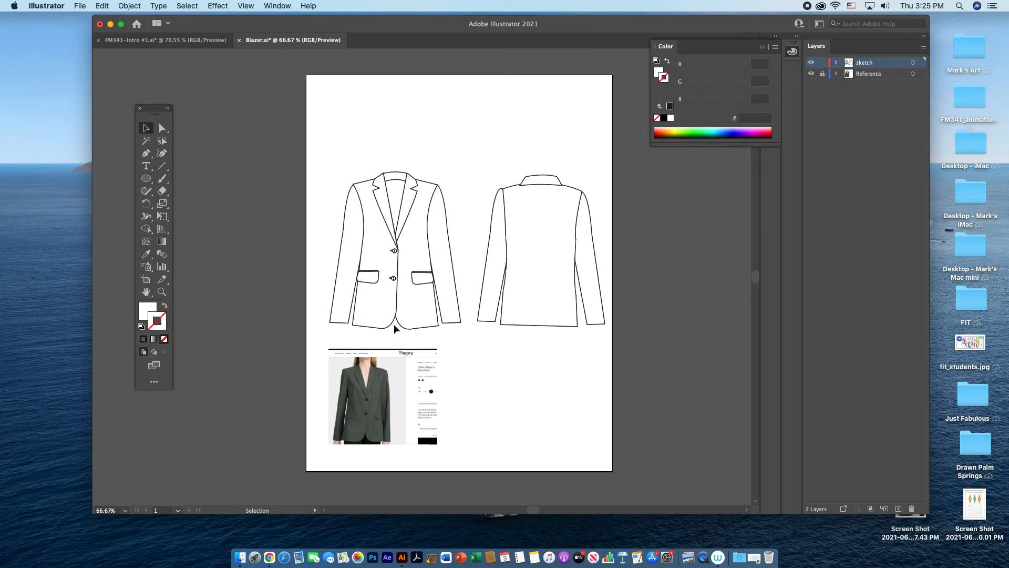
Step: Draw a closed four-sided back hem panel across the lower front view with the Pen tool and apply the default fill and stroke
left_click(146, 154)
left_click(361, 294)
left_click(360, 324)
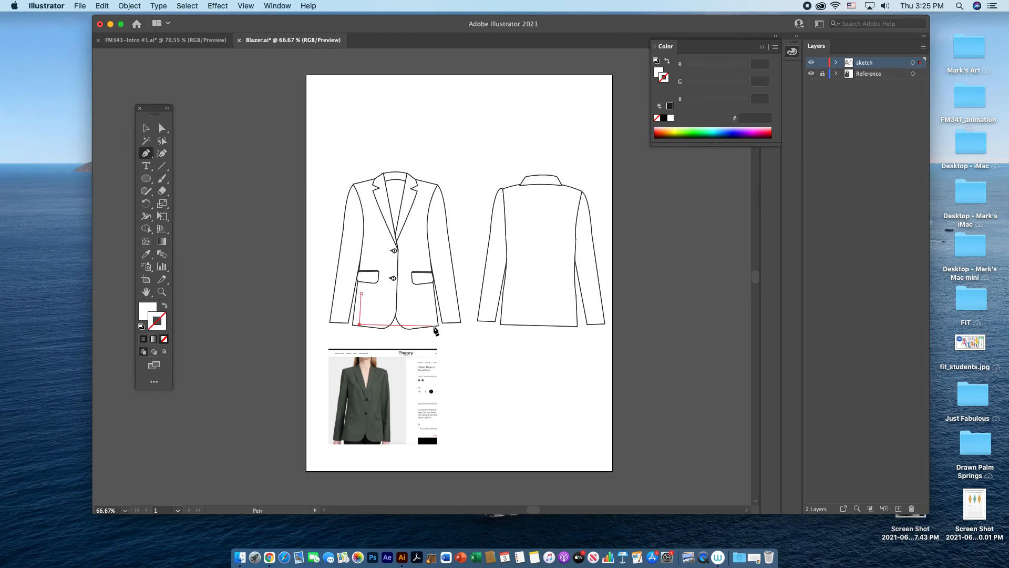
left_click(435, 324)
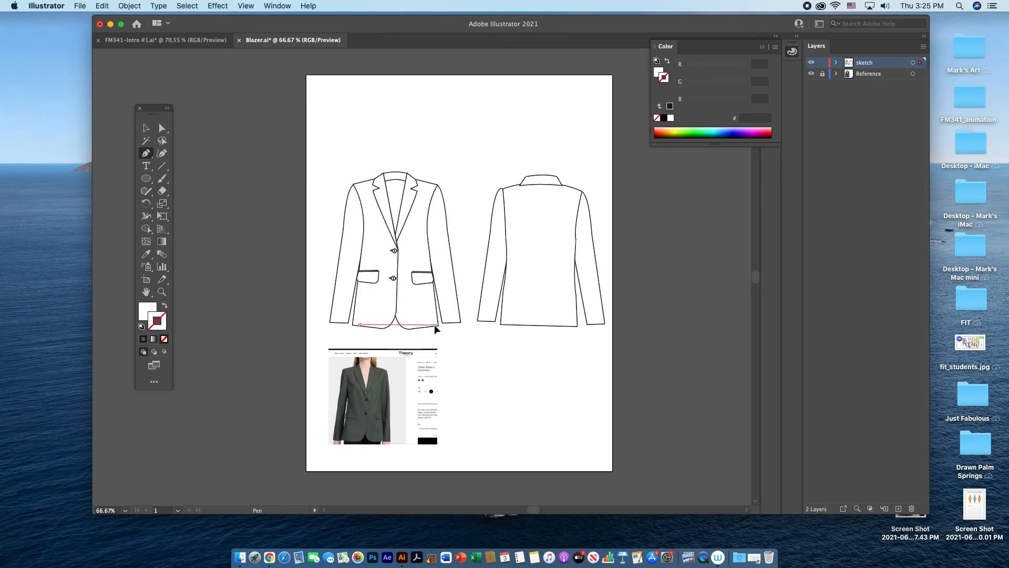
left_click(431, 289)
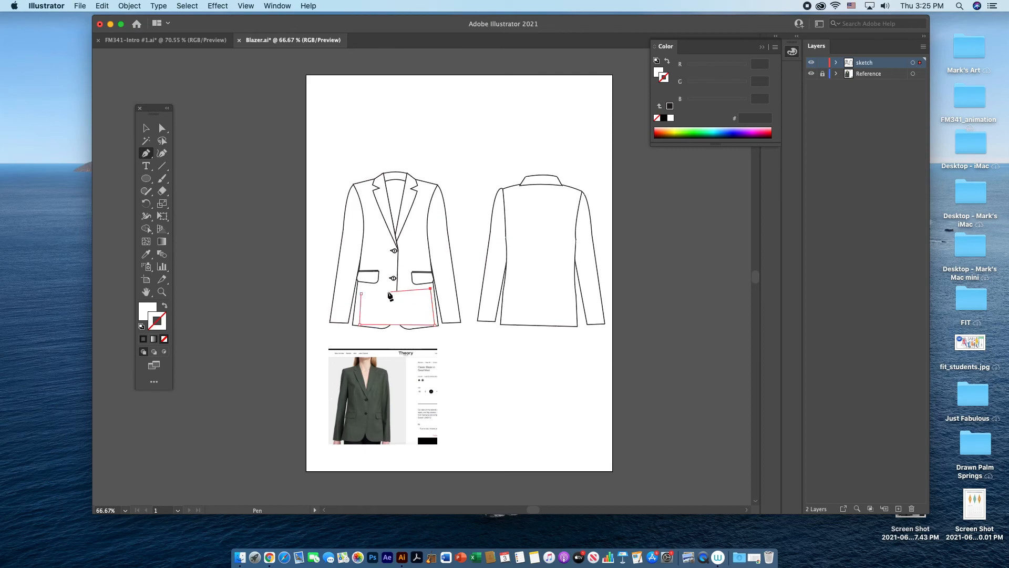
left_click(361, 293)
key("v")
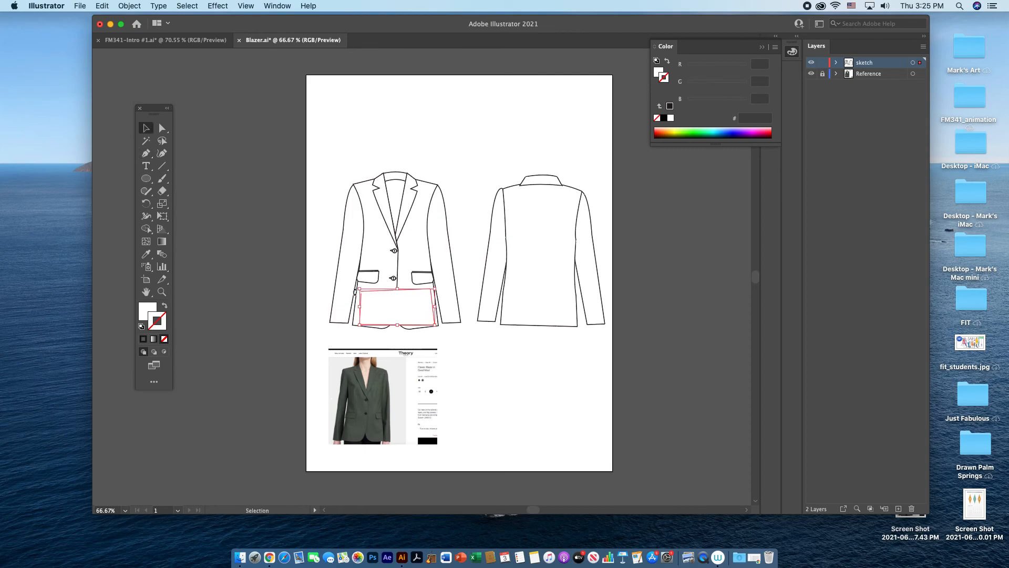
left_click(141, 328)
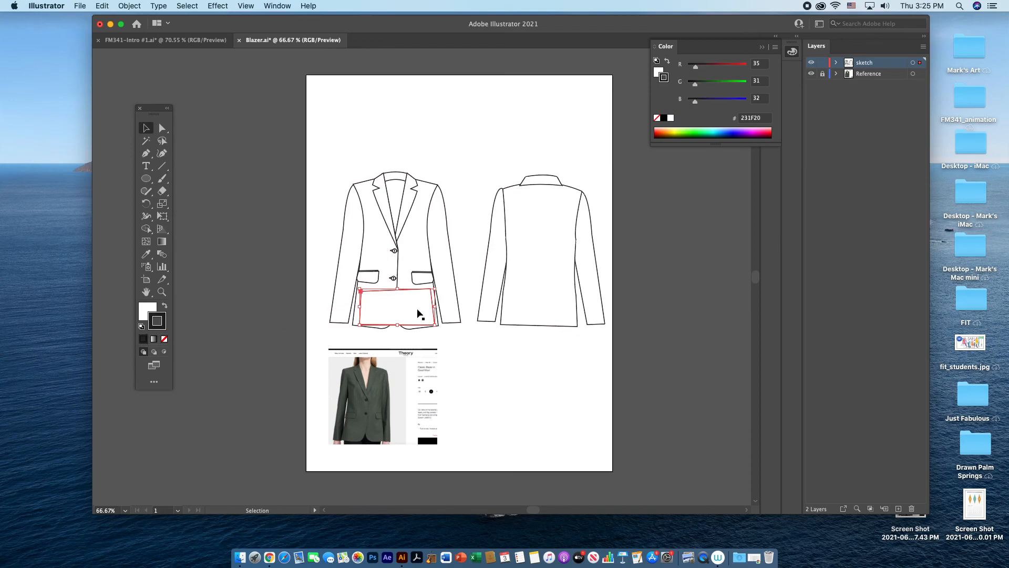
Step: Move the back hem panel slightly down and send it to the back behind the blazer front
left_click_drag(409, 308, 409, 314)
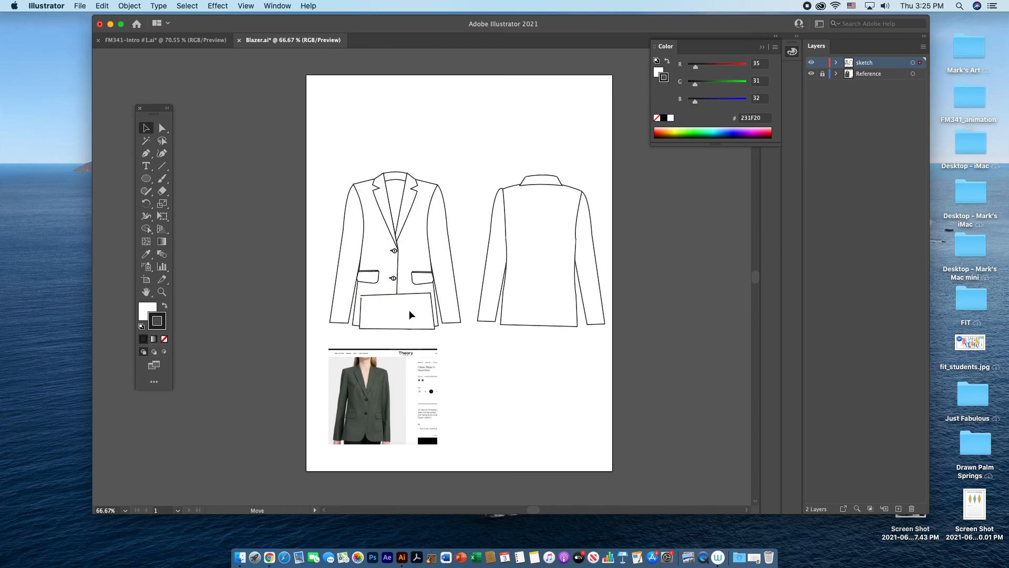
right_click(409, 314)
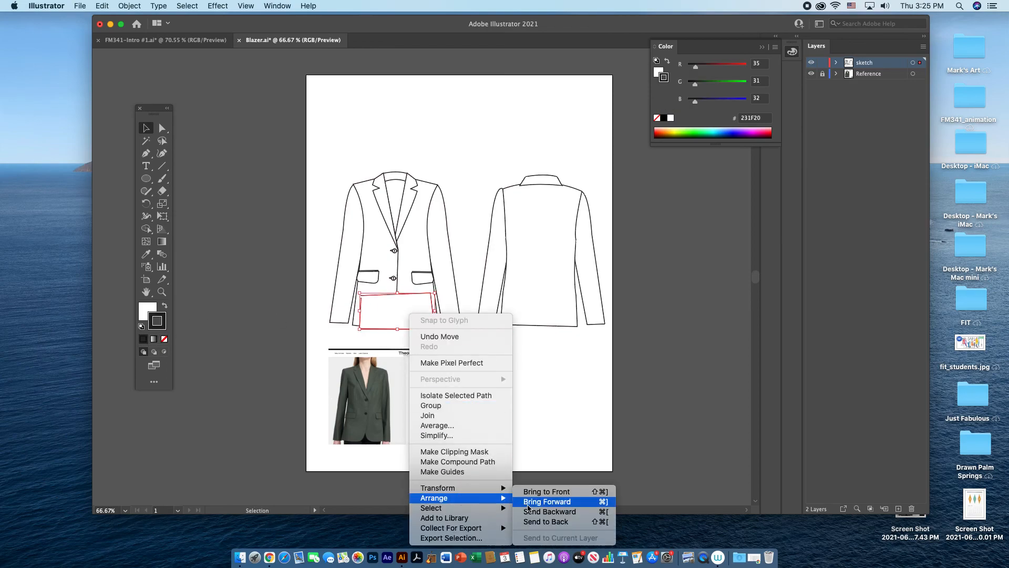
left_click(542, 522)
left_click(532, 406)
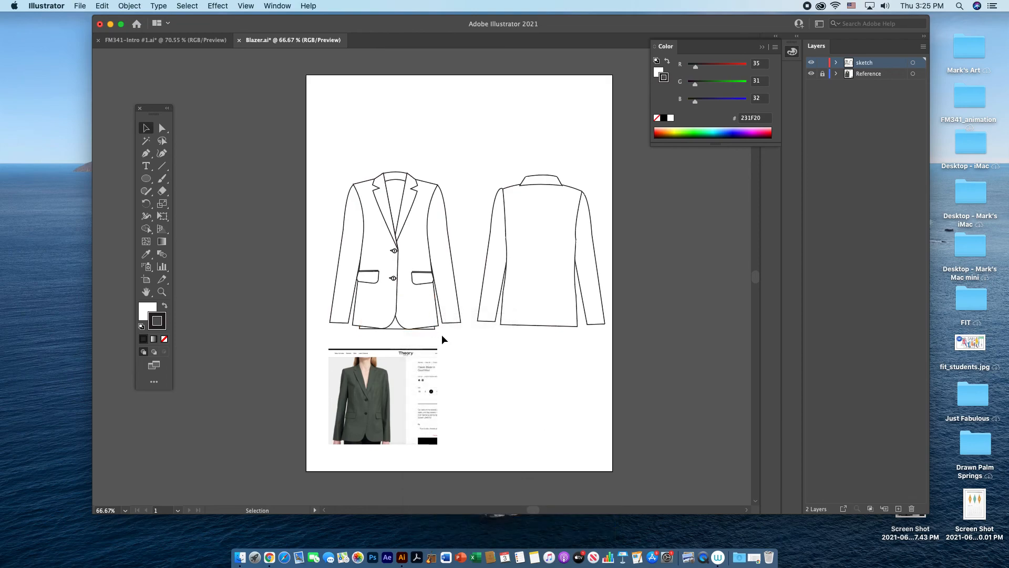
Step: Nudge the back hem panel up two steps so less of it shows below the front hem
left_click(396, 330)
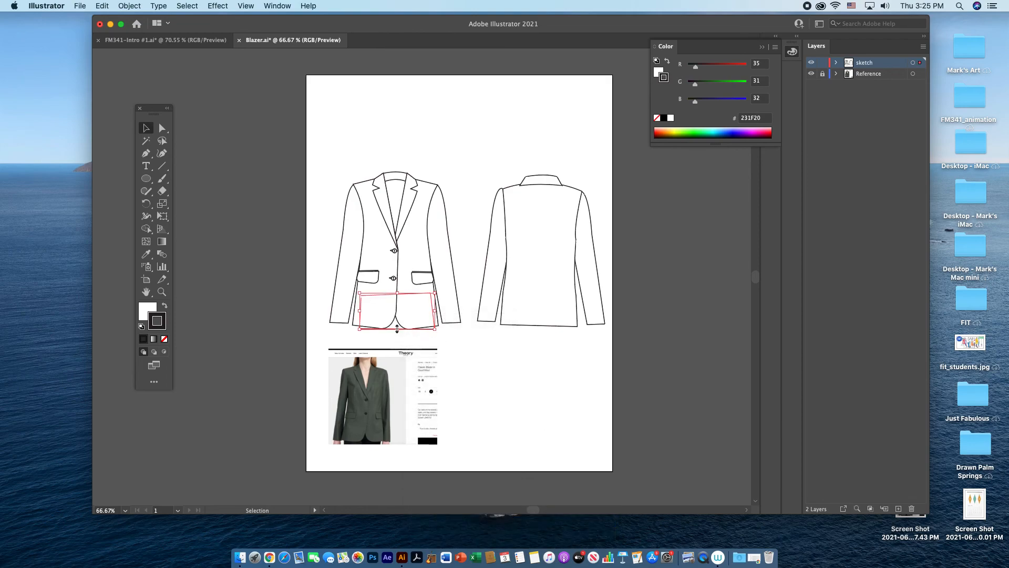
key("Up")
key("Up")
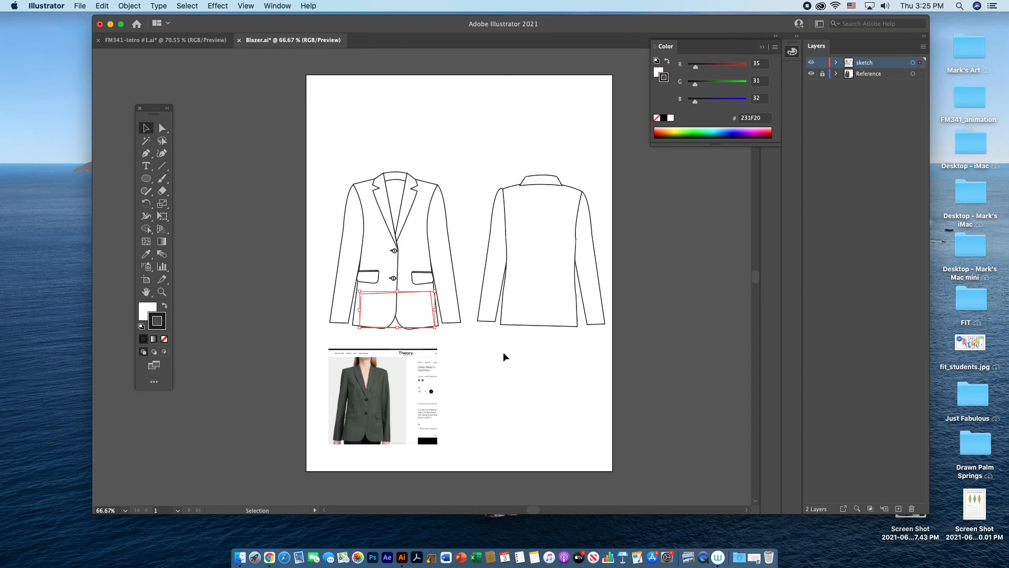
left_click(505, 354)
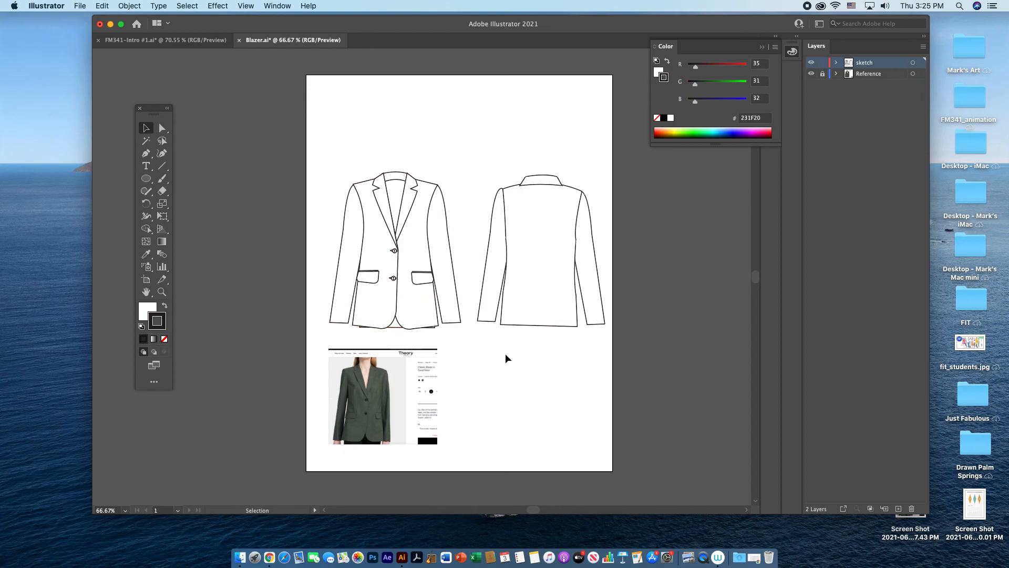
Step: Adjust the two lower corner points of the back hem panel to tuck them against the front hem
left_click(162, 128)
left_click(436, 327)
left_click_drag(437, 327, 437, 325)
left_click(363, 334)
left_click(358, 325)
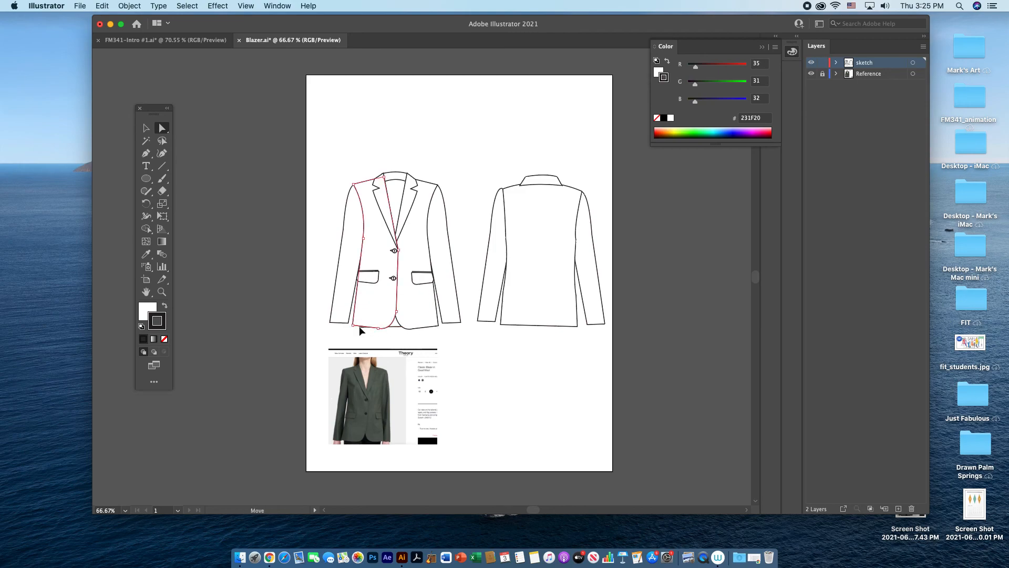
left_click_drag(358, 327, 358, 326)
left_click(446, 344)
Step: Save a copy of the document as Blazer_example.ai on the Desktop in Illustrator 2020 format with the default options
key("super+shift+s")
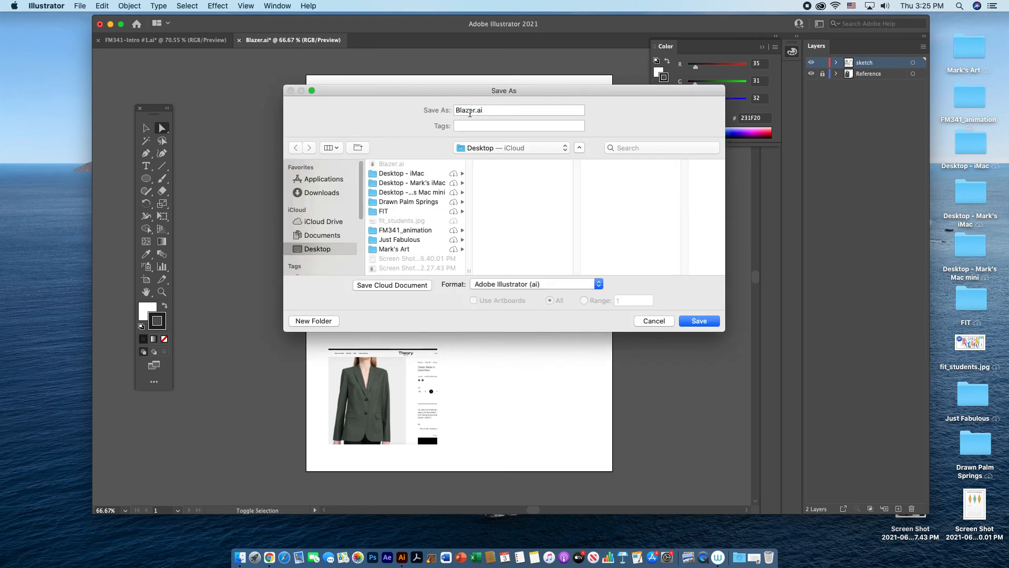
left_click(475, 111)
type("_example")
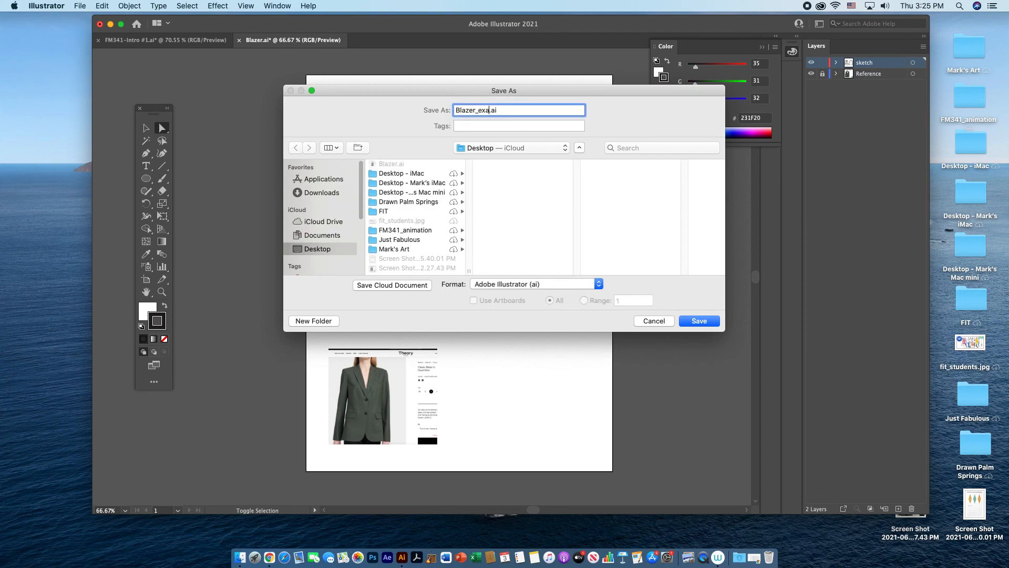
left_click(689, 321)
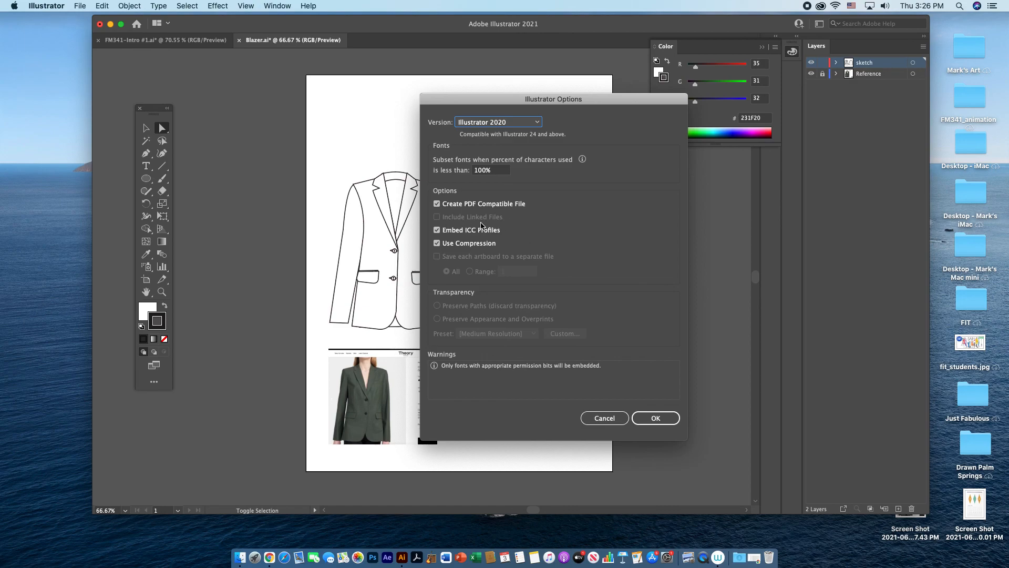
left_click(654, 419)
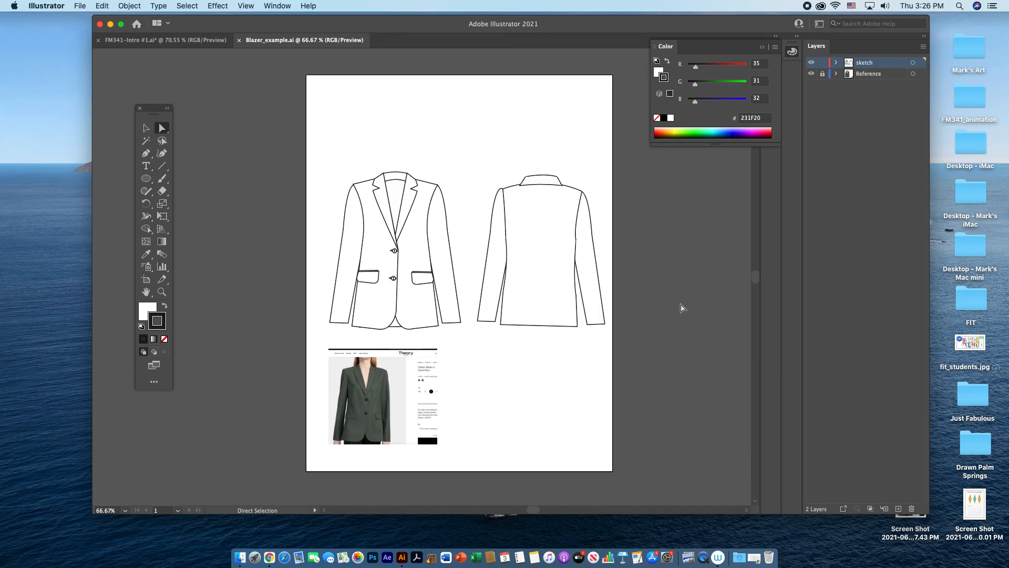
key("super+shift+5")
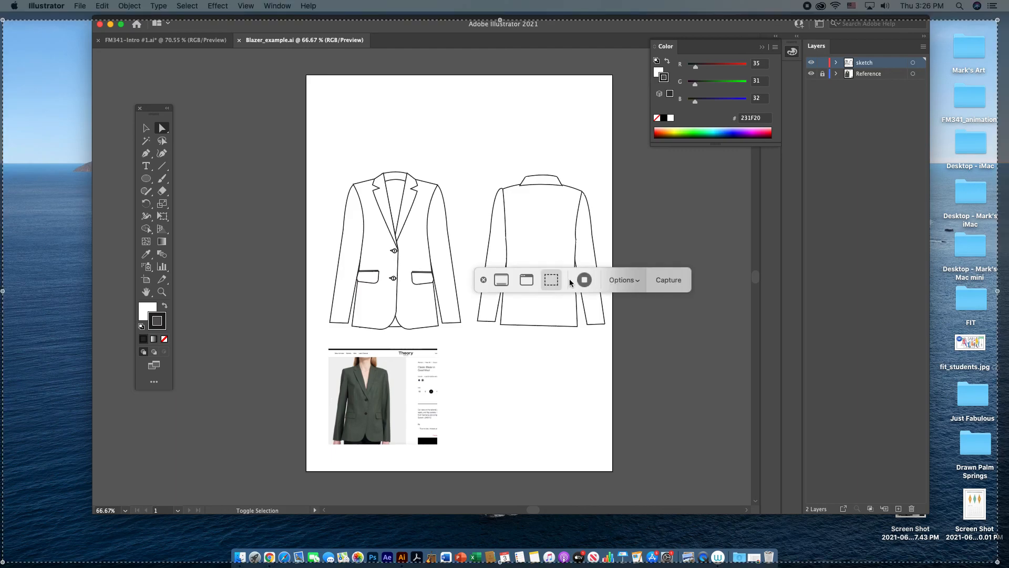